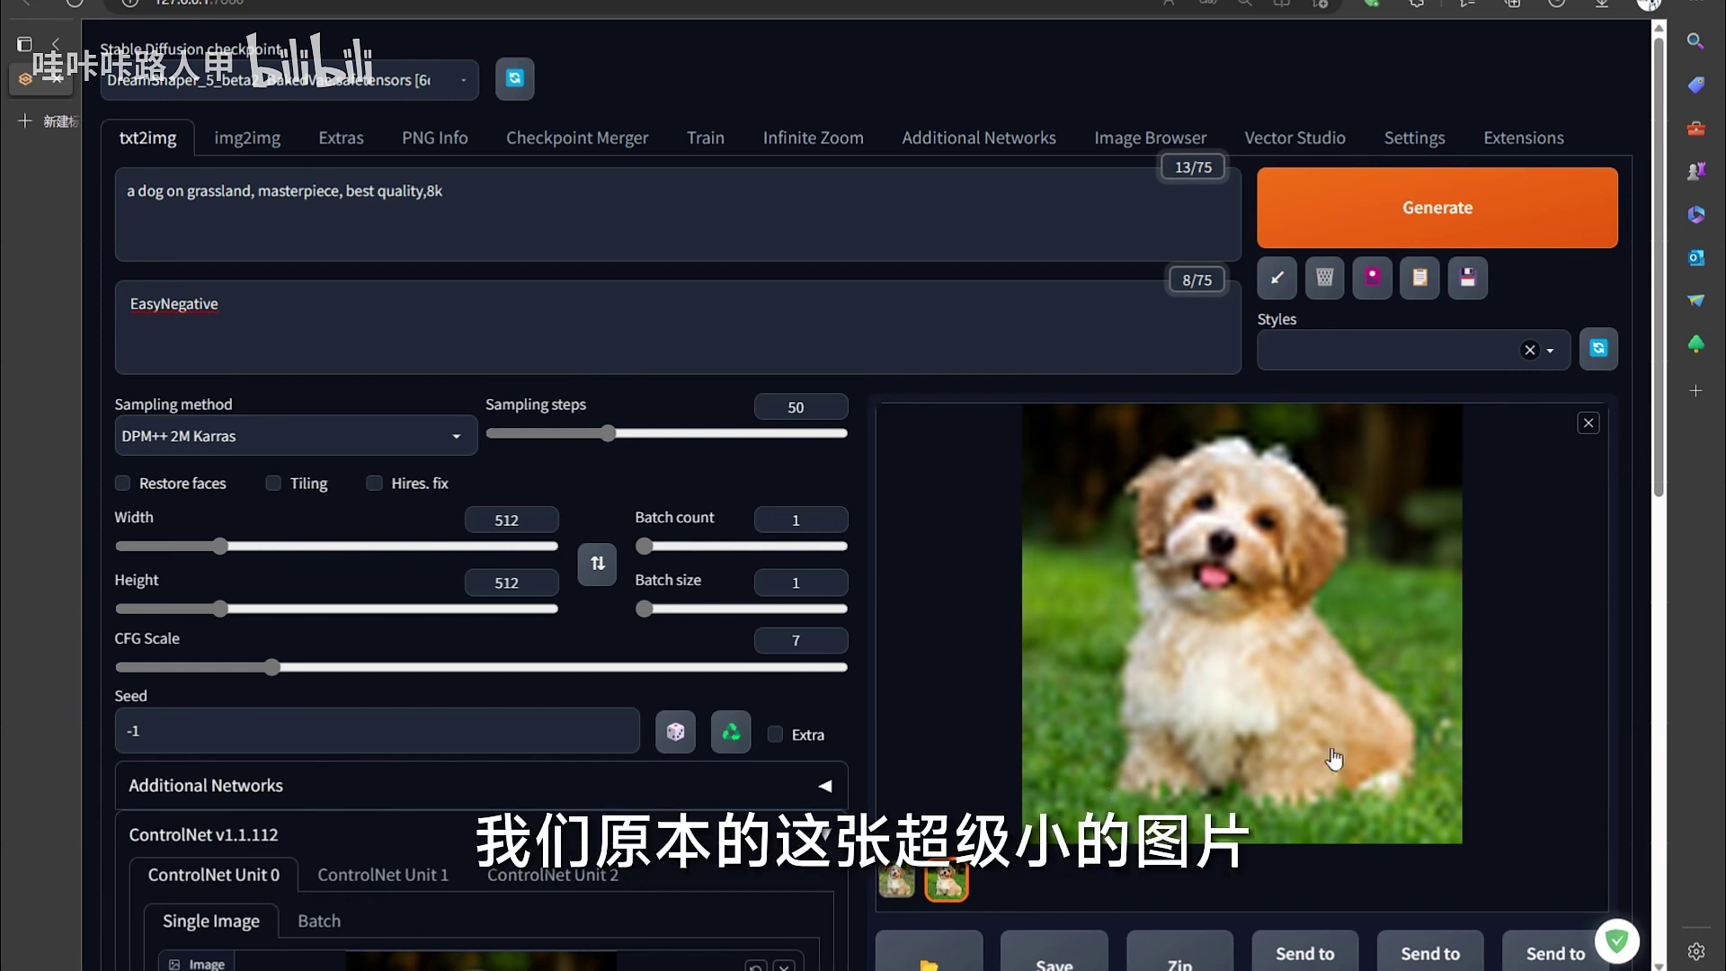
- Set the output width and height to 1024 and regenerate the dog image
left_click(897, 879)
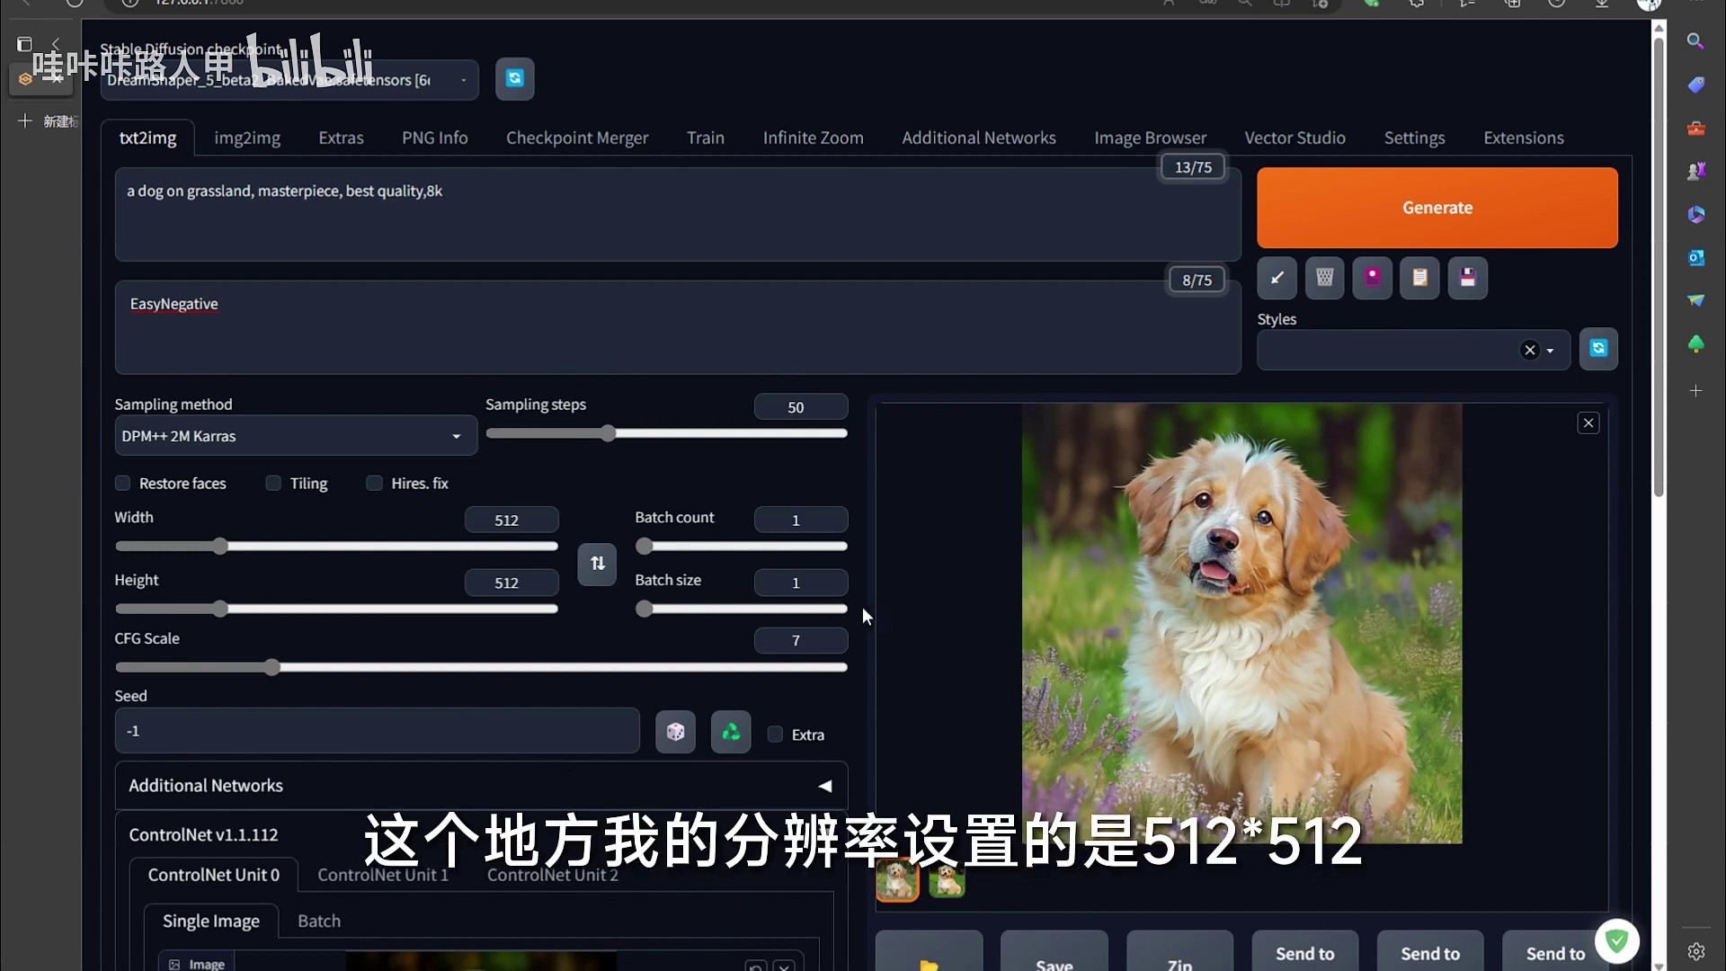
double_click(542, 518)
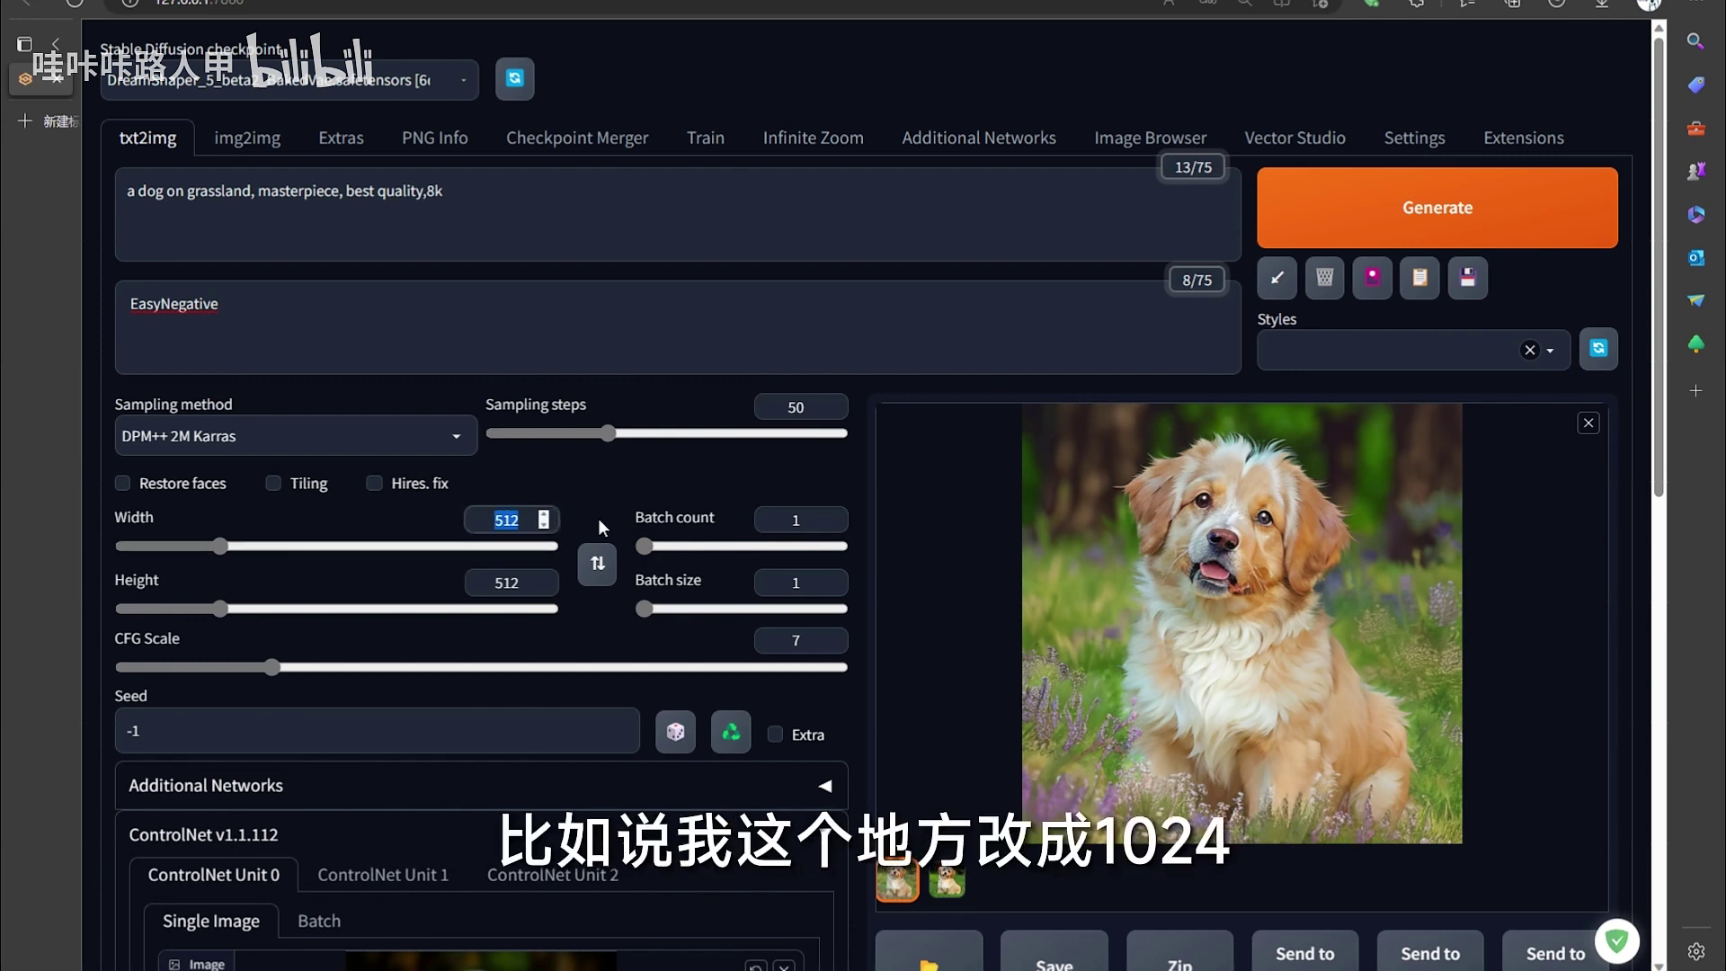
type("1024")
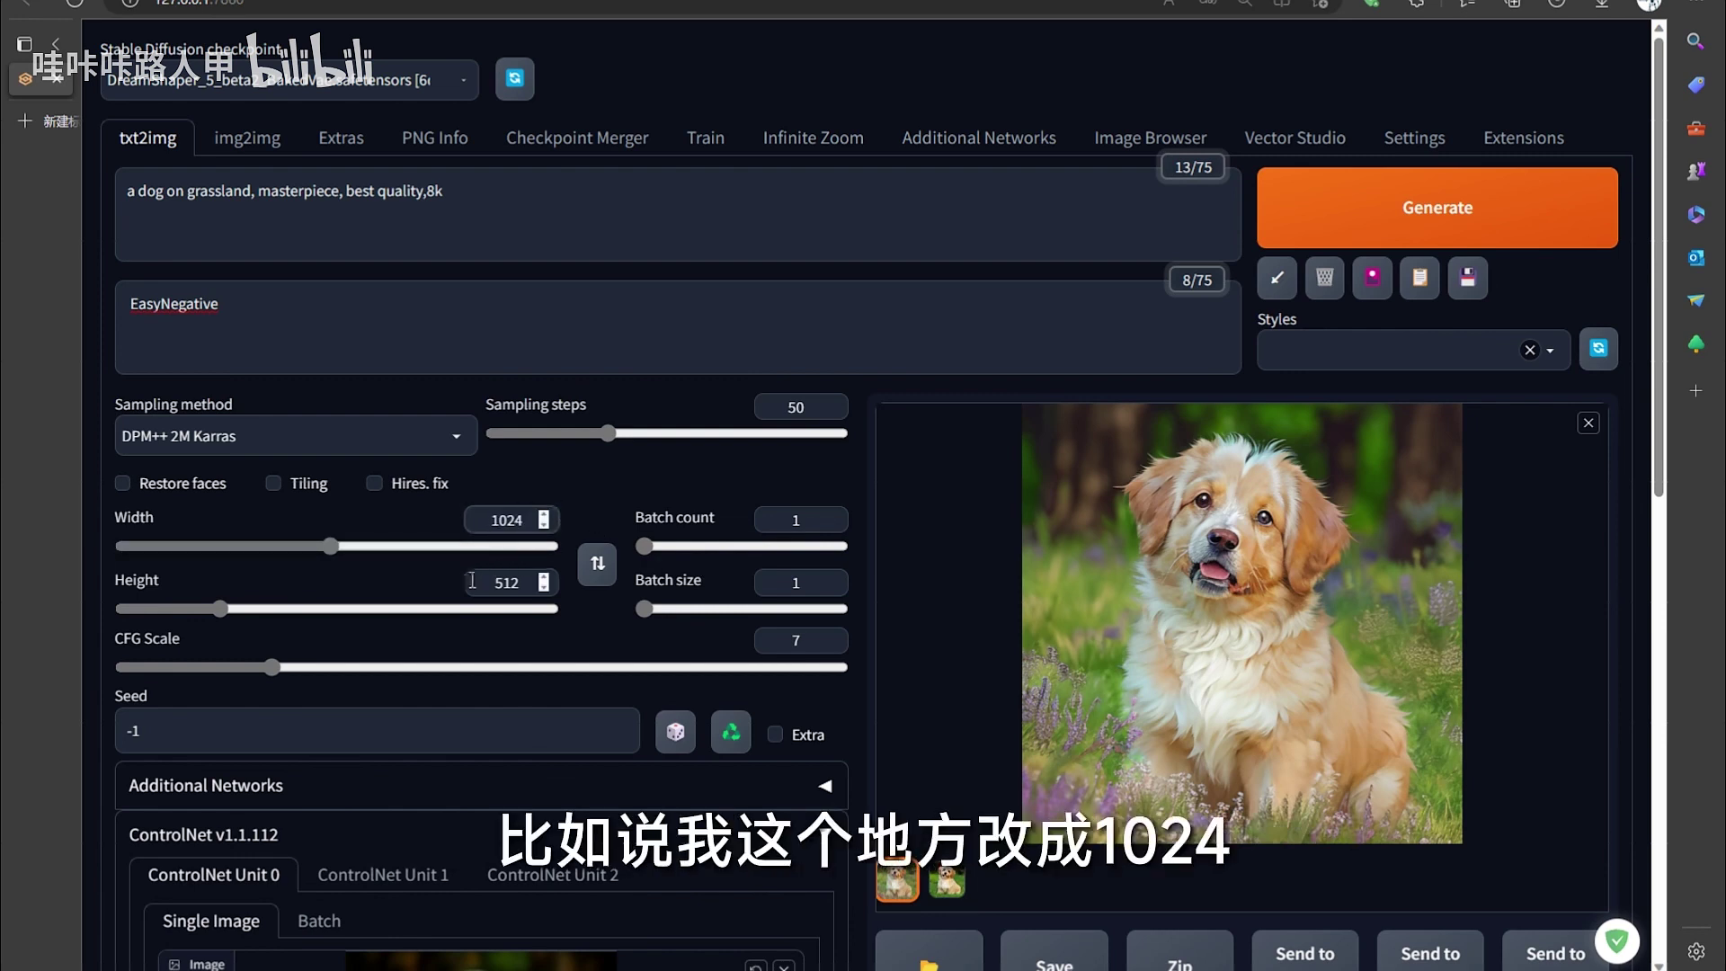
double_click(560, 575)
type("1024")
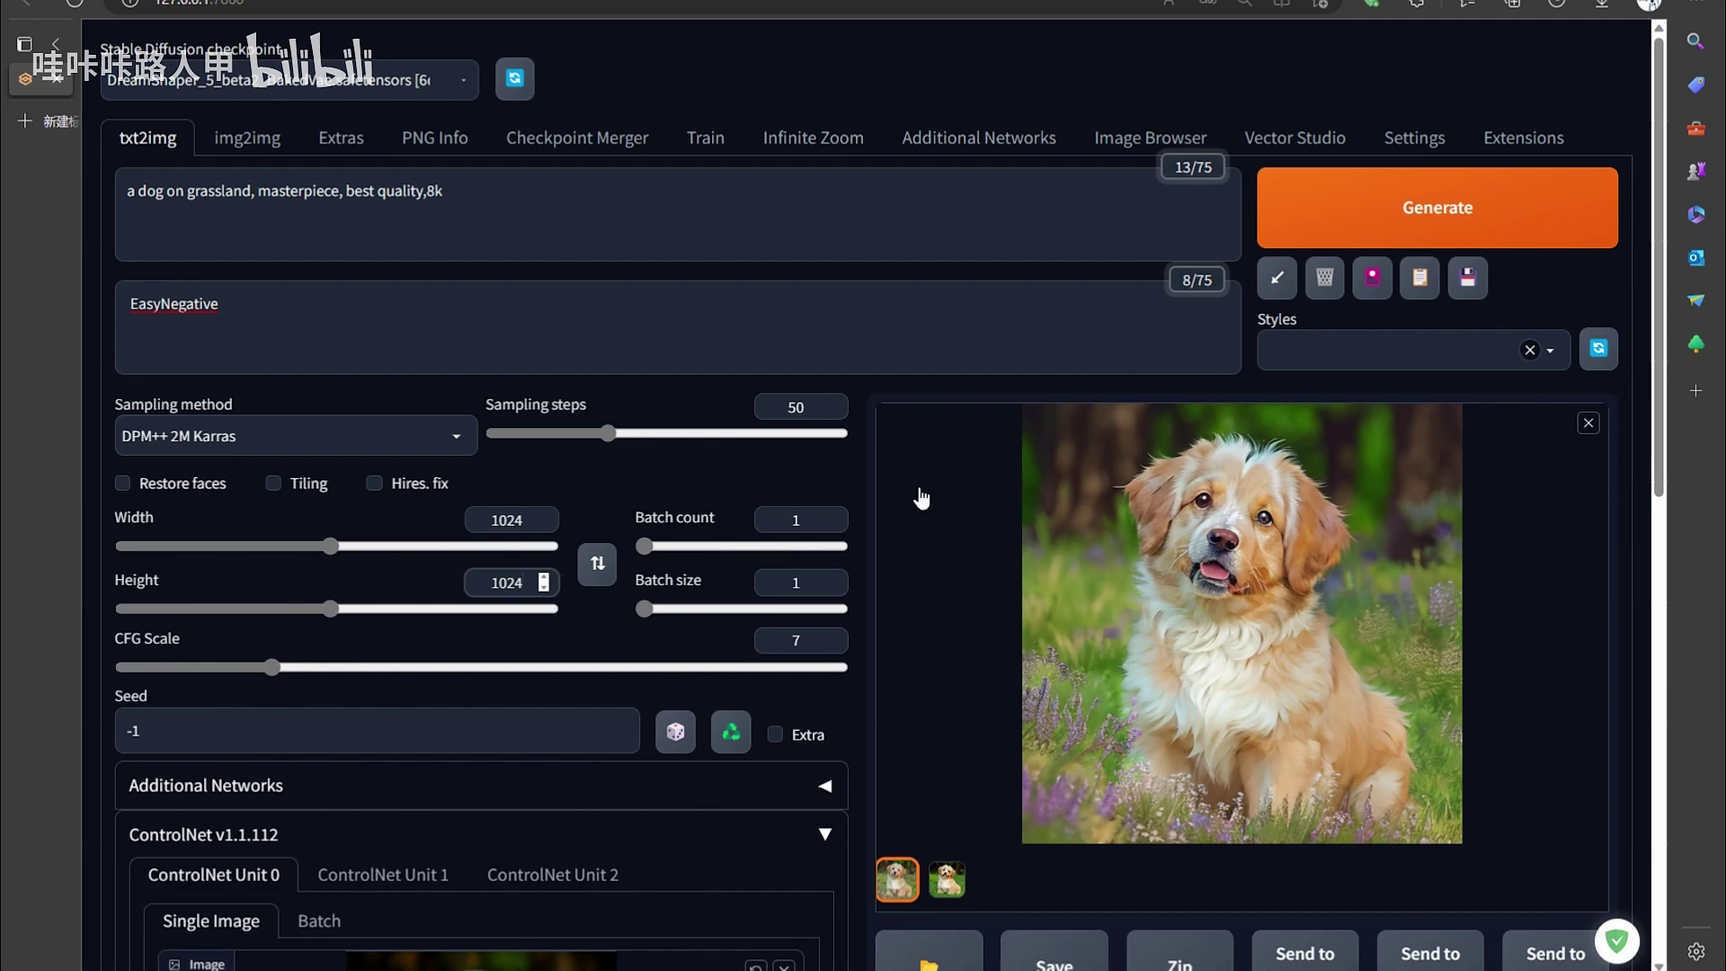
left_click(1413, 219)
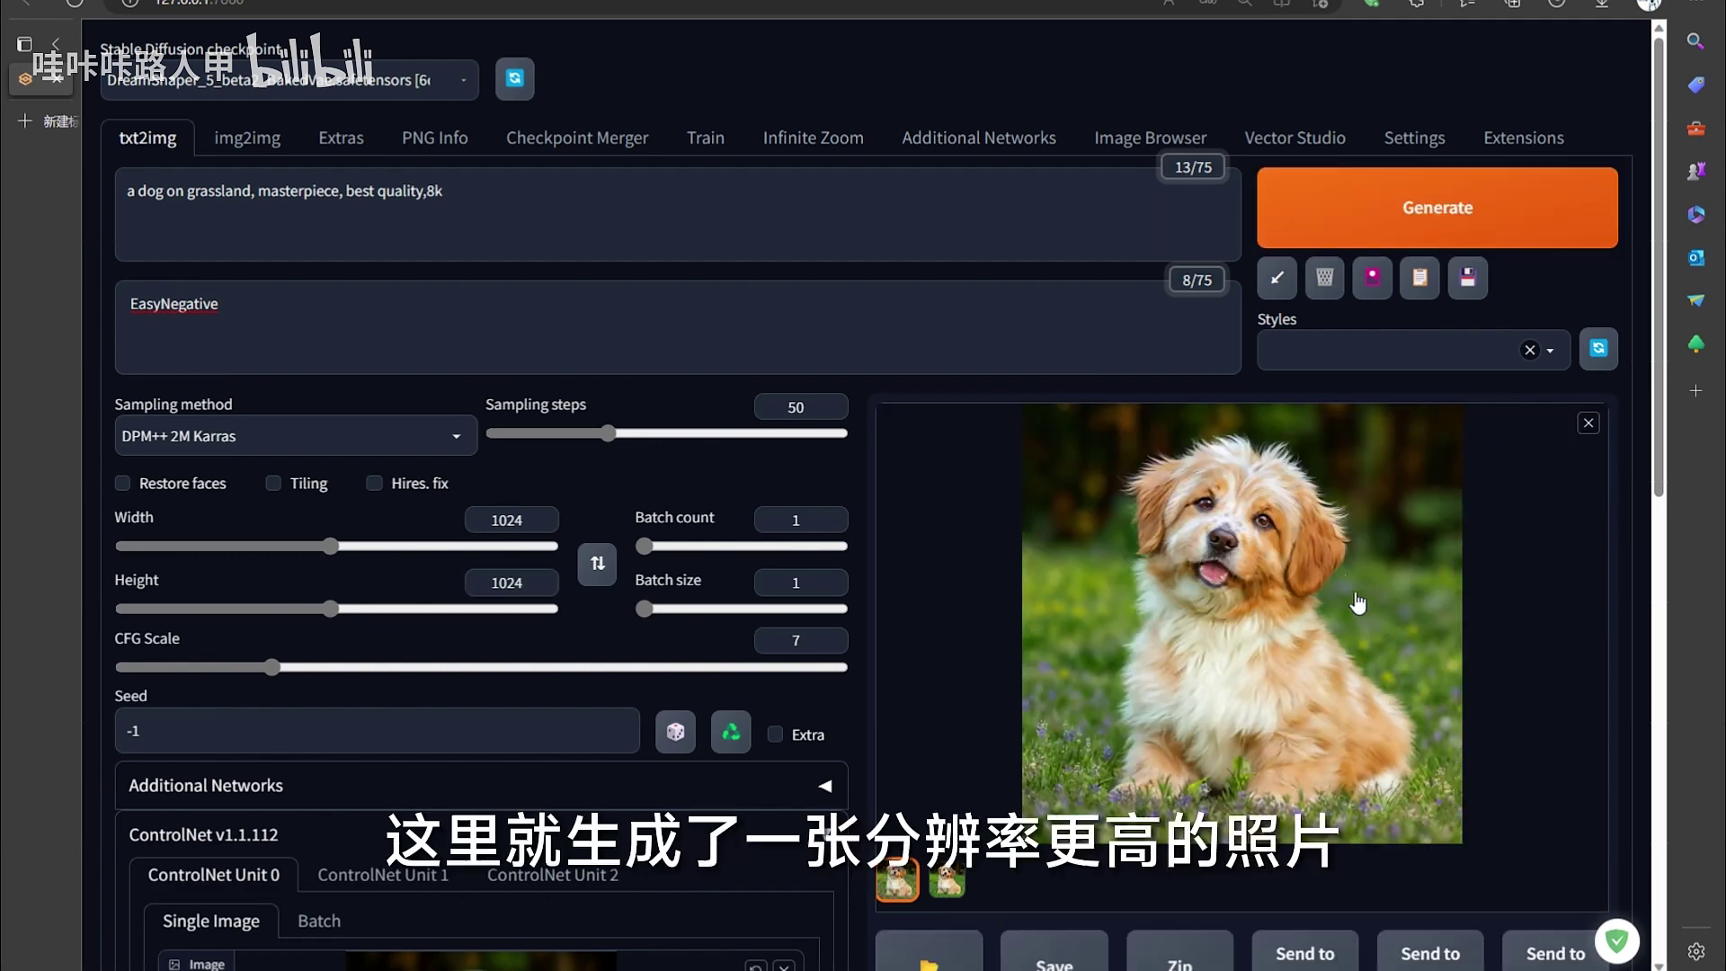
left_click(1318, 552)
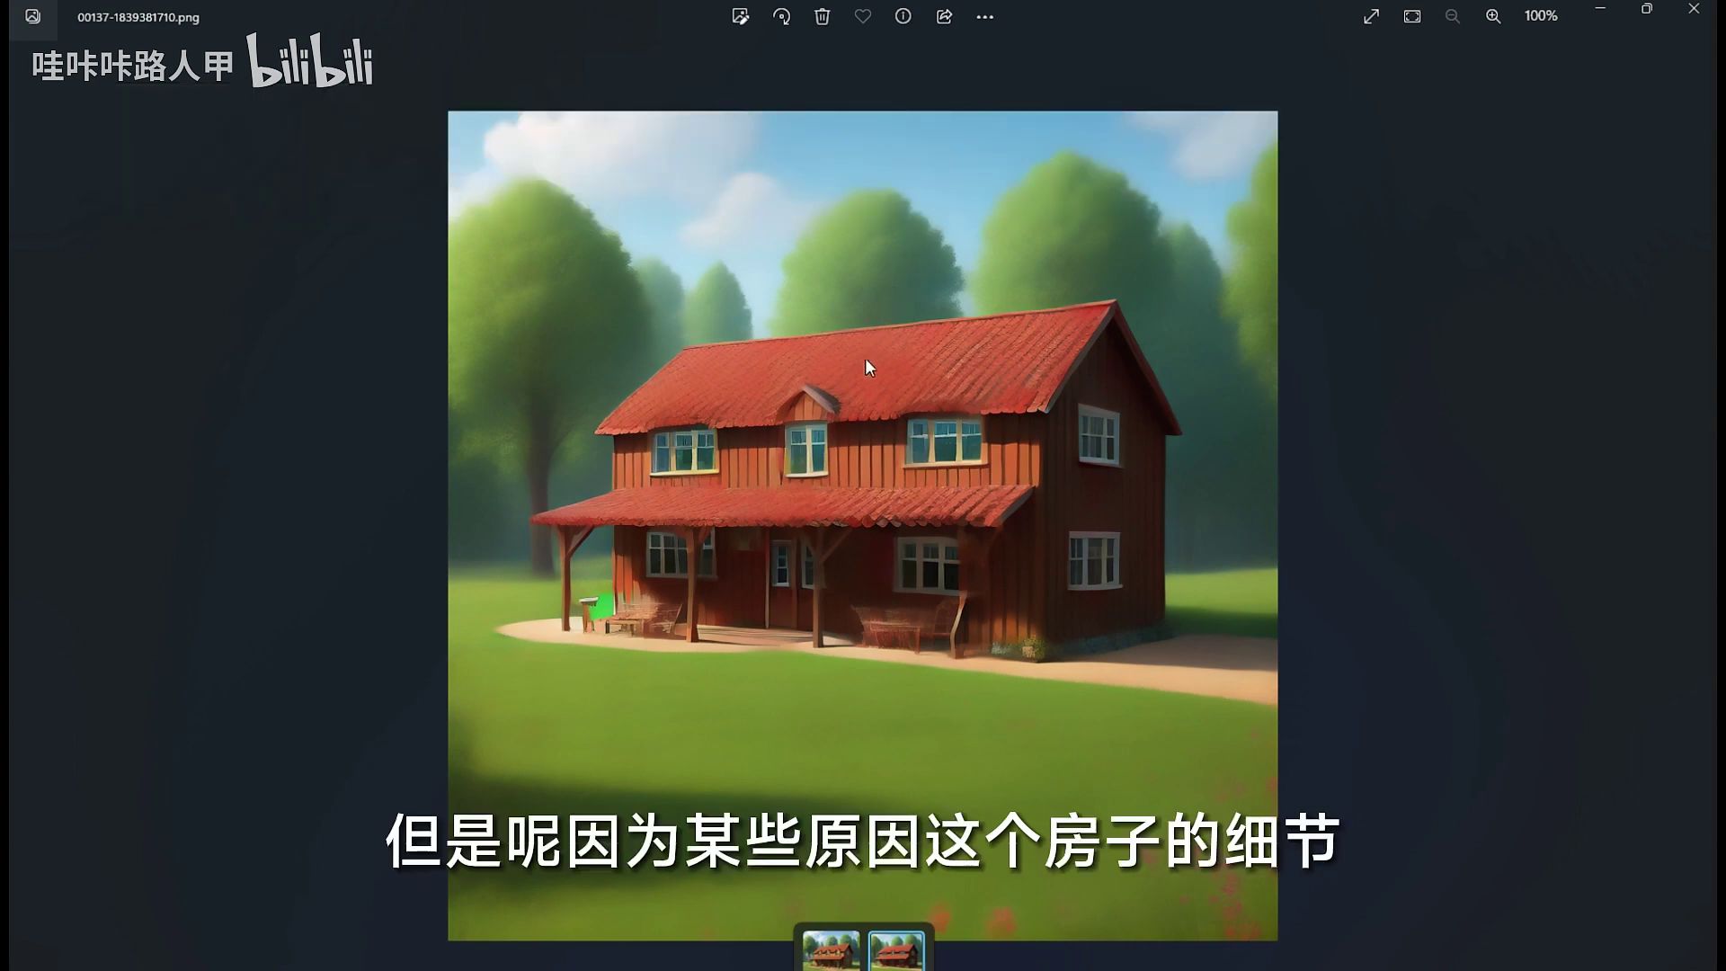
- Inspect the windows, roof and porch of the red house image up close, and switch to the other house picture
scroll(860, 420, "up", 5)
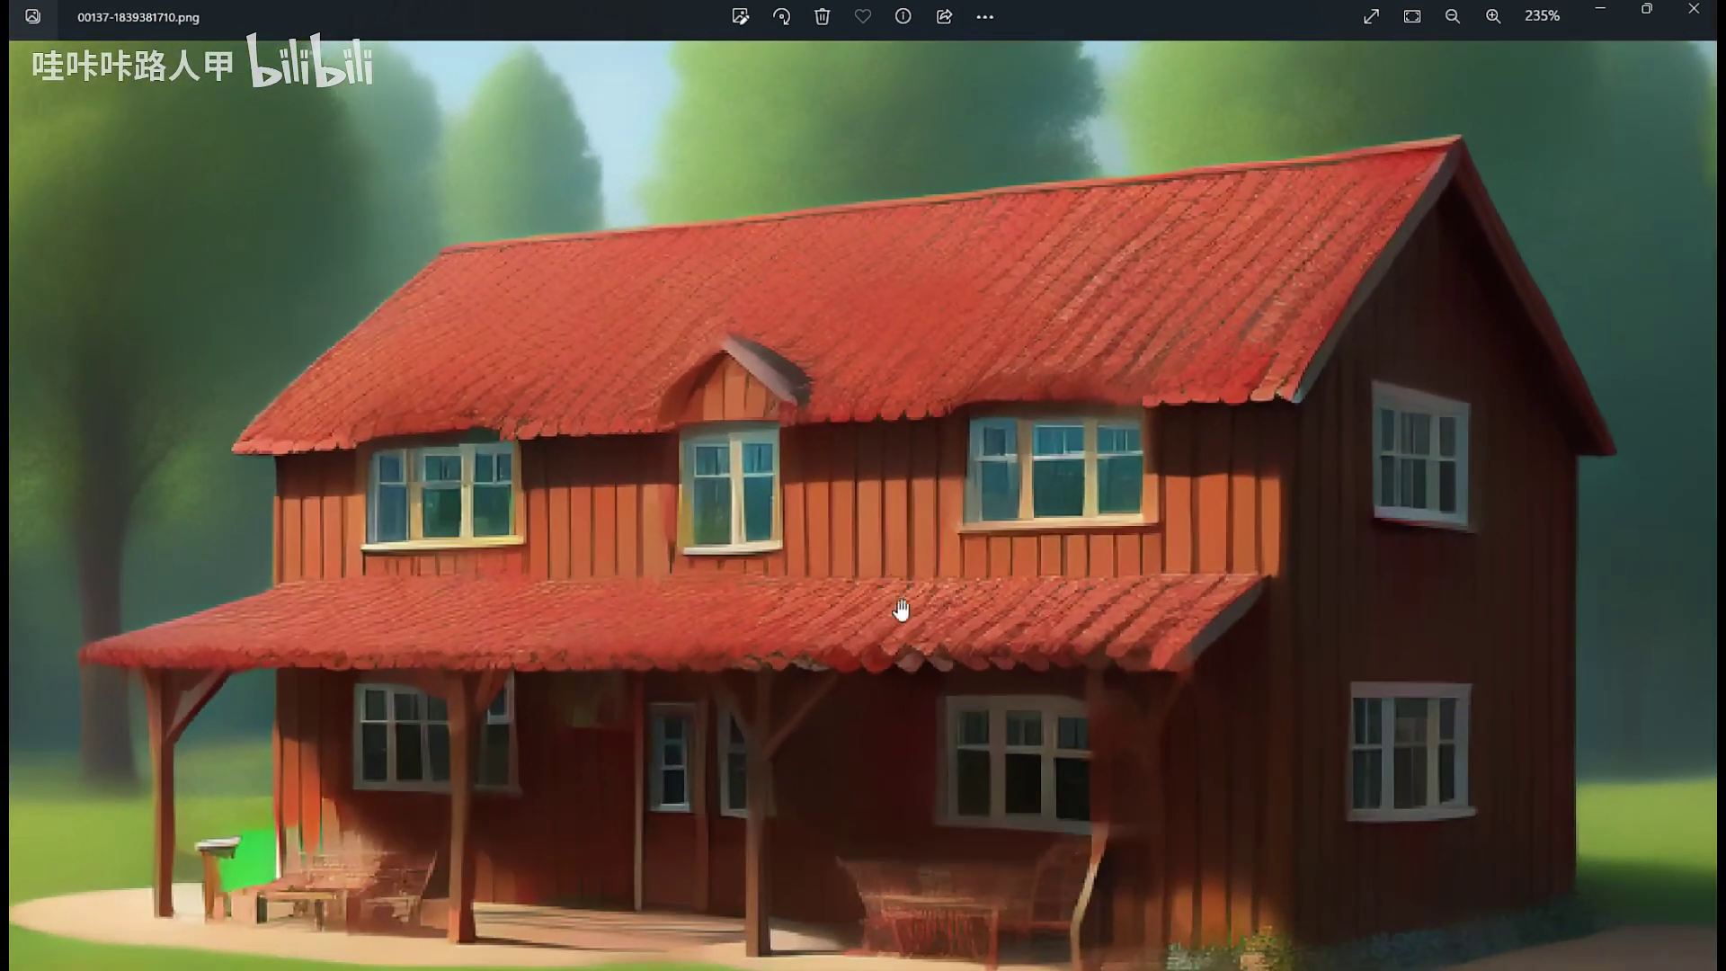
left_click_drag(932, 666, 514, 482)
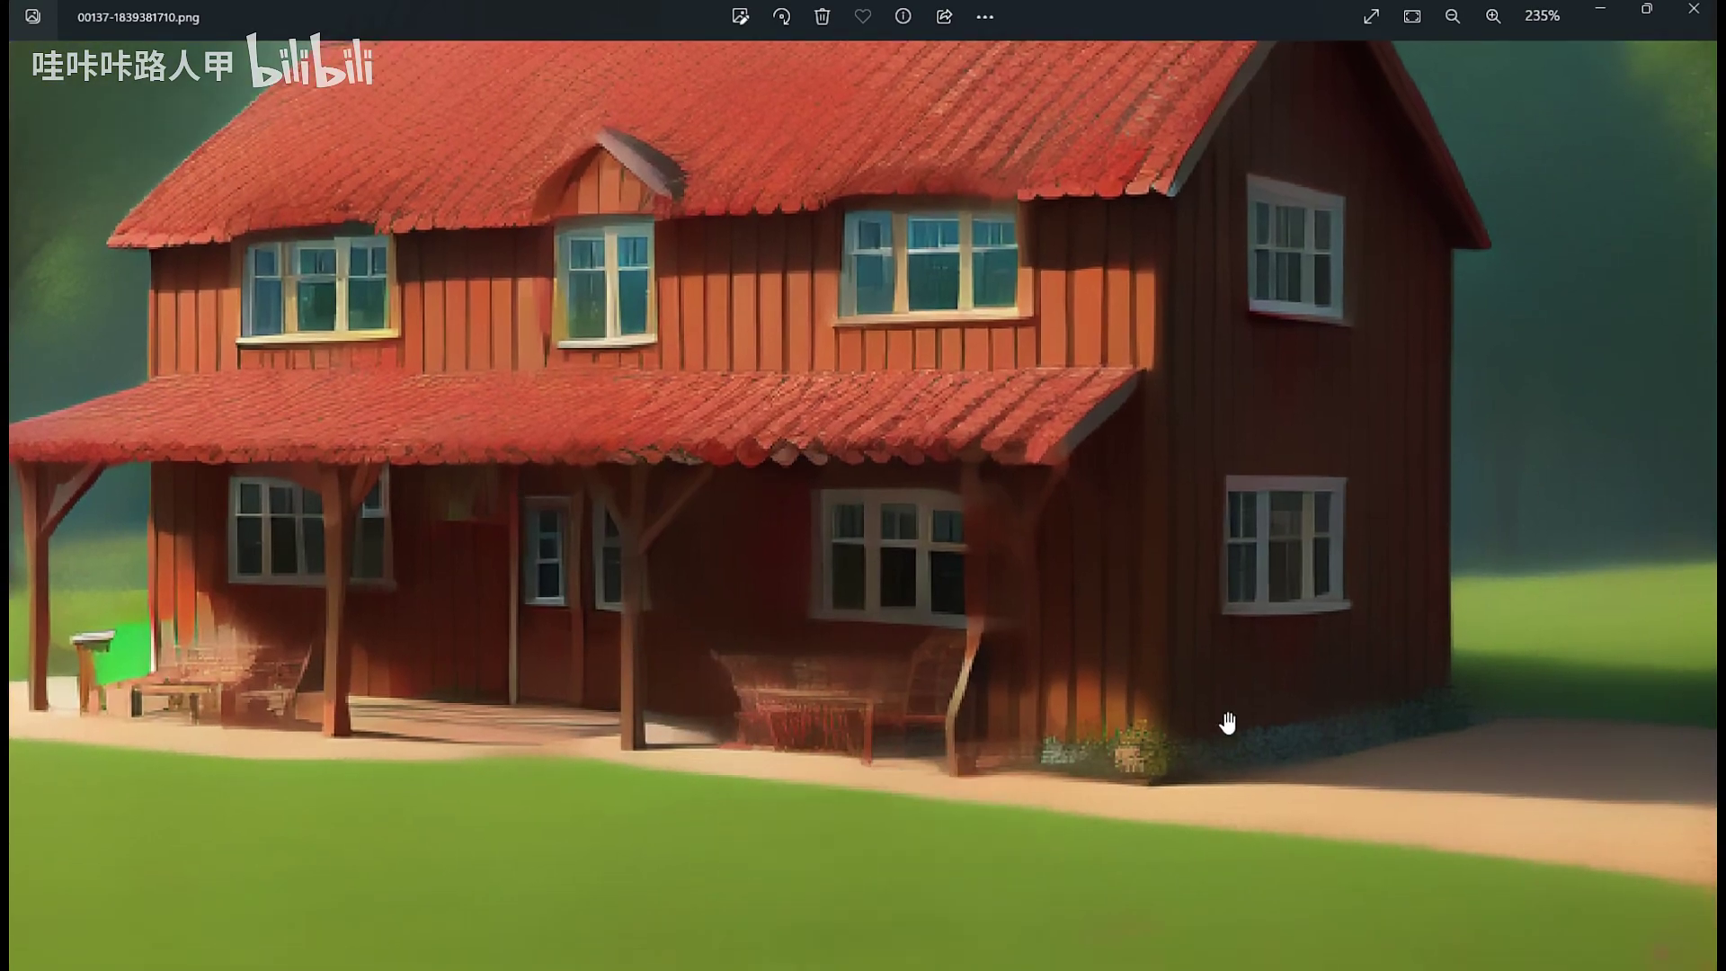
scroll(1213, 728, "up", 2)
scroll(597, 278, "down", 4)
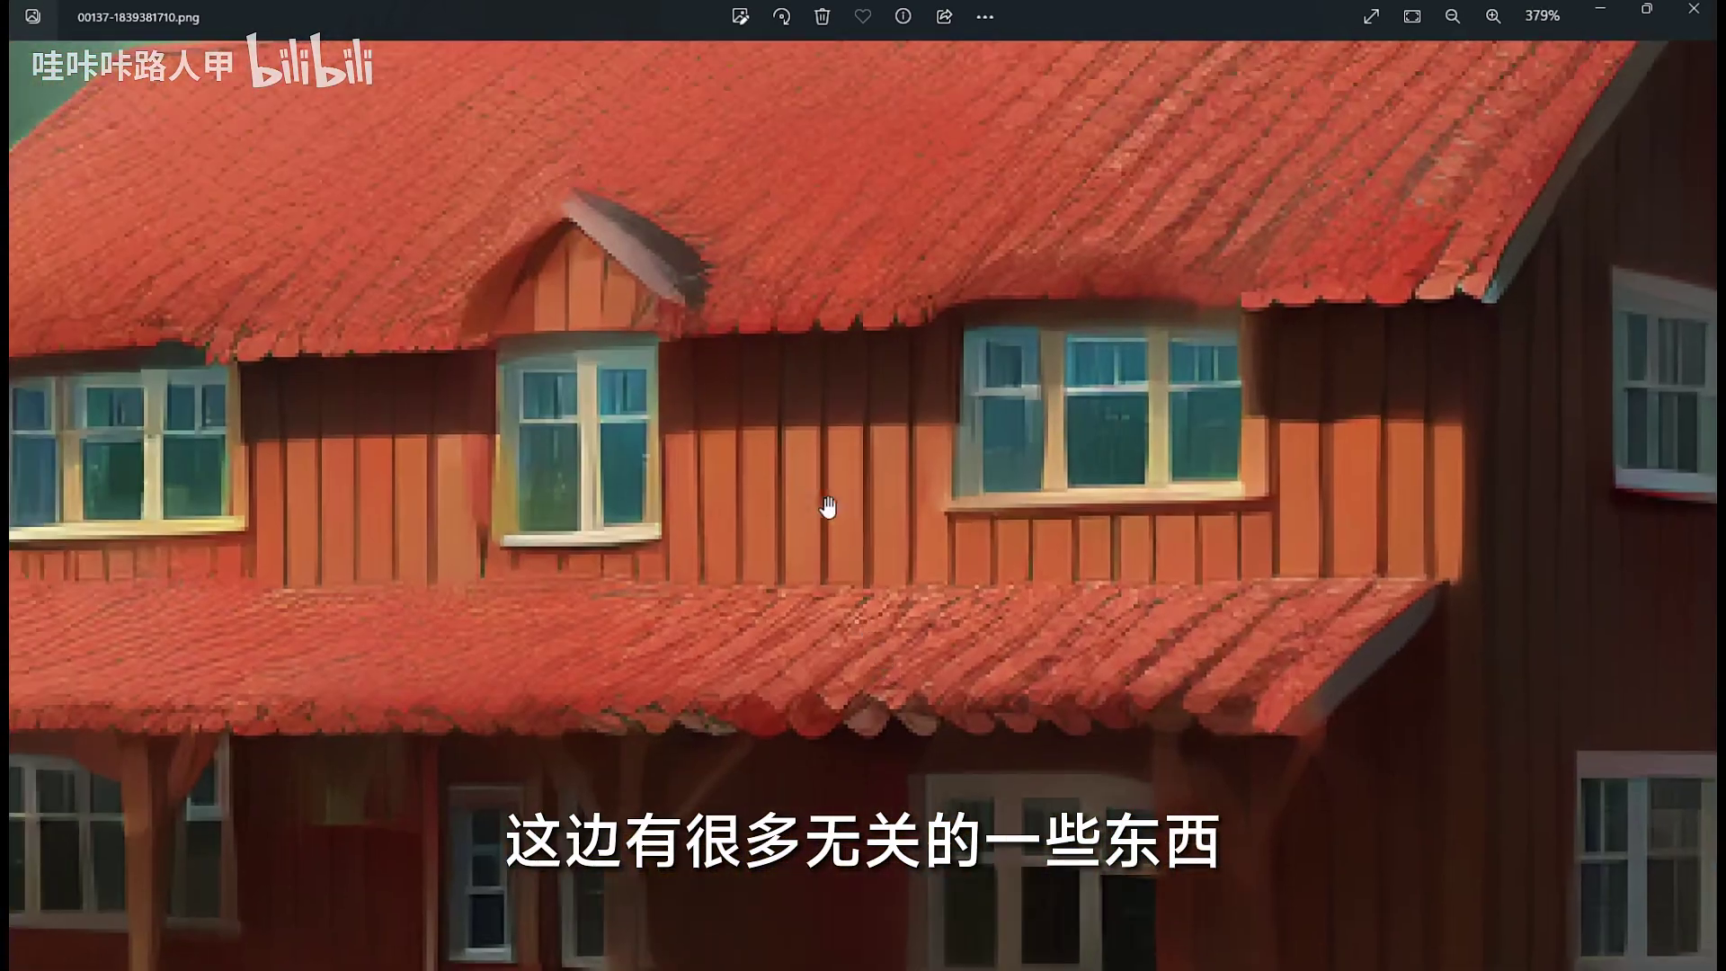
scroll(805, 477, "down", 4)
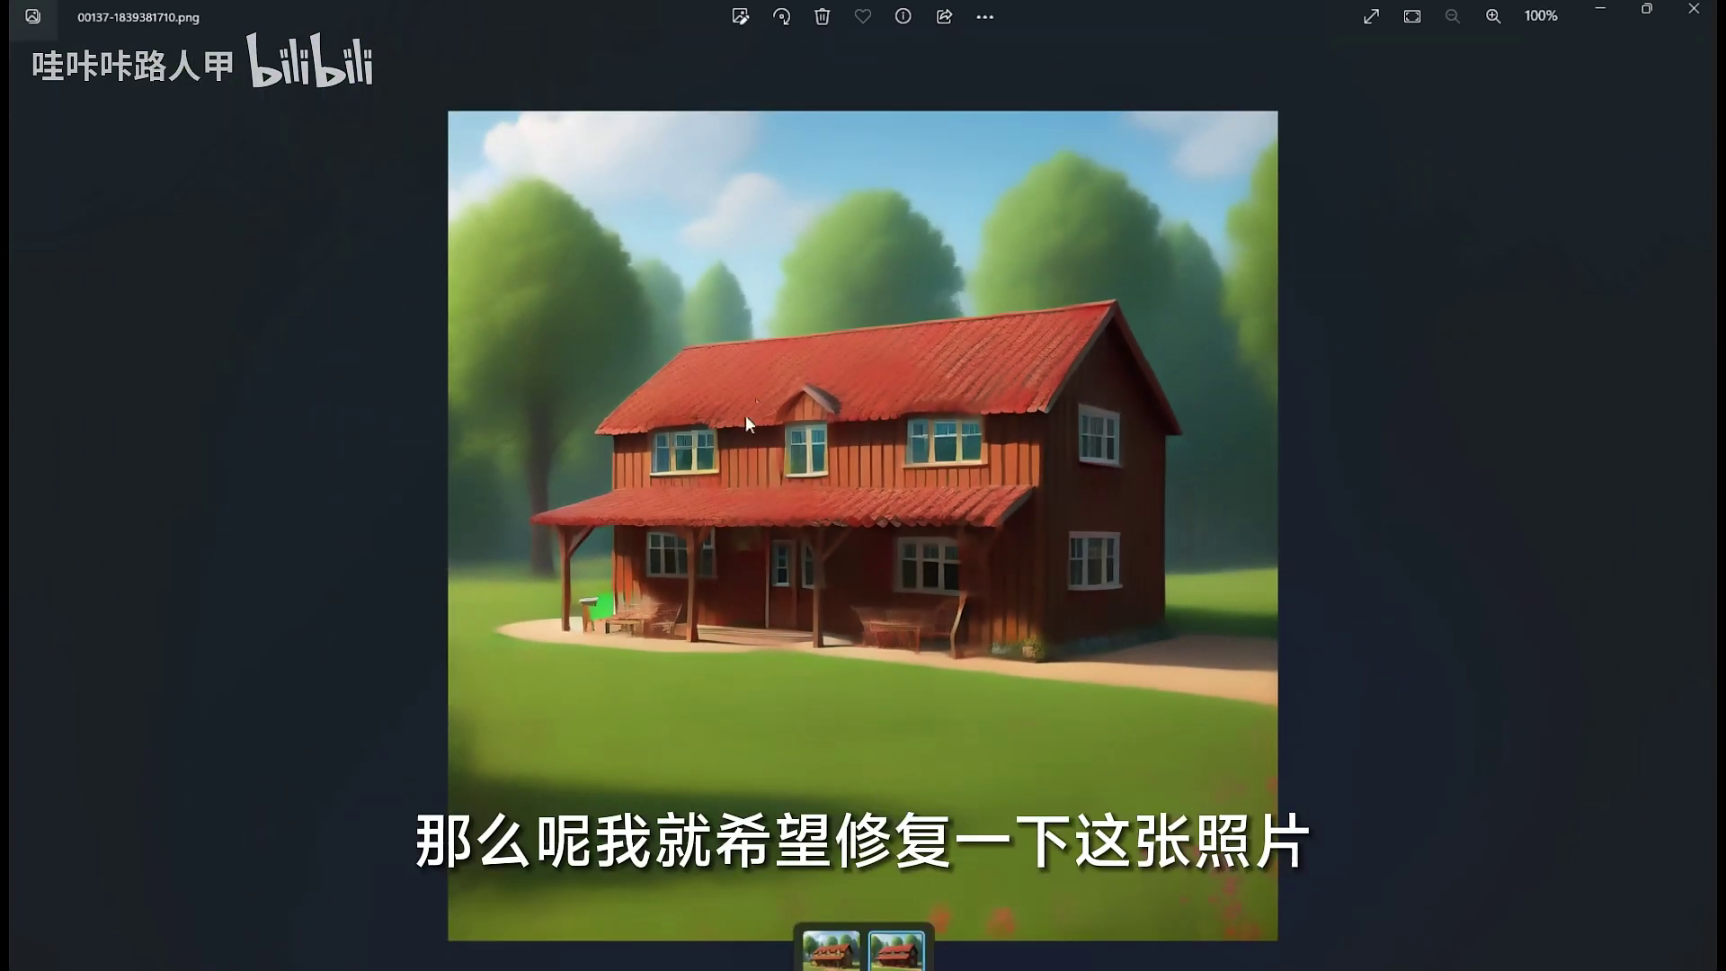
left_click(831, 948)
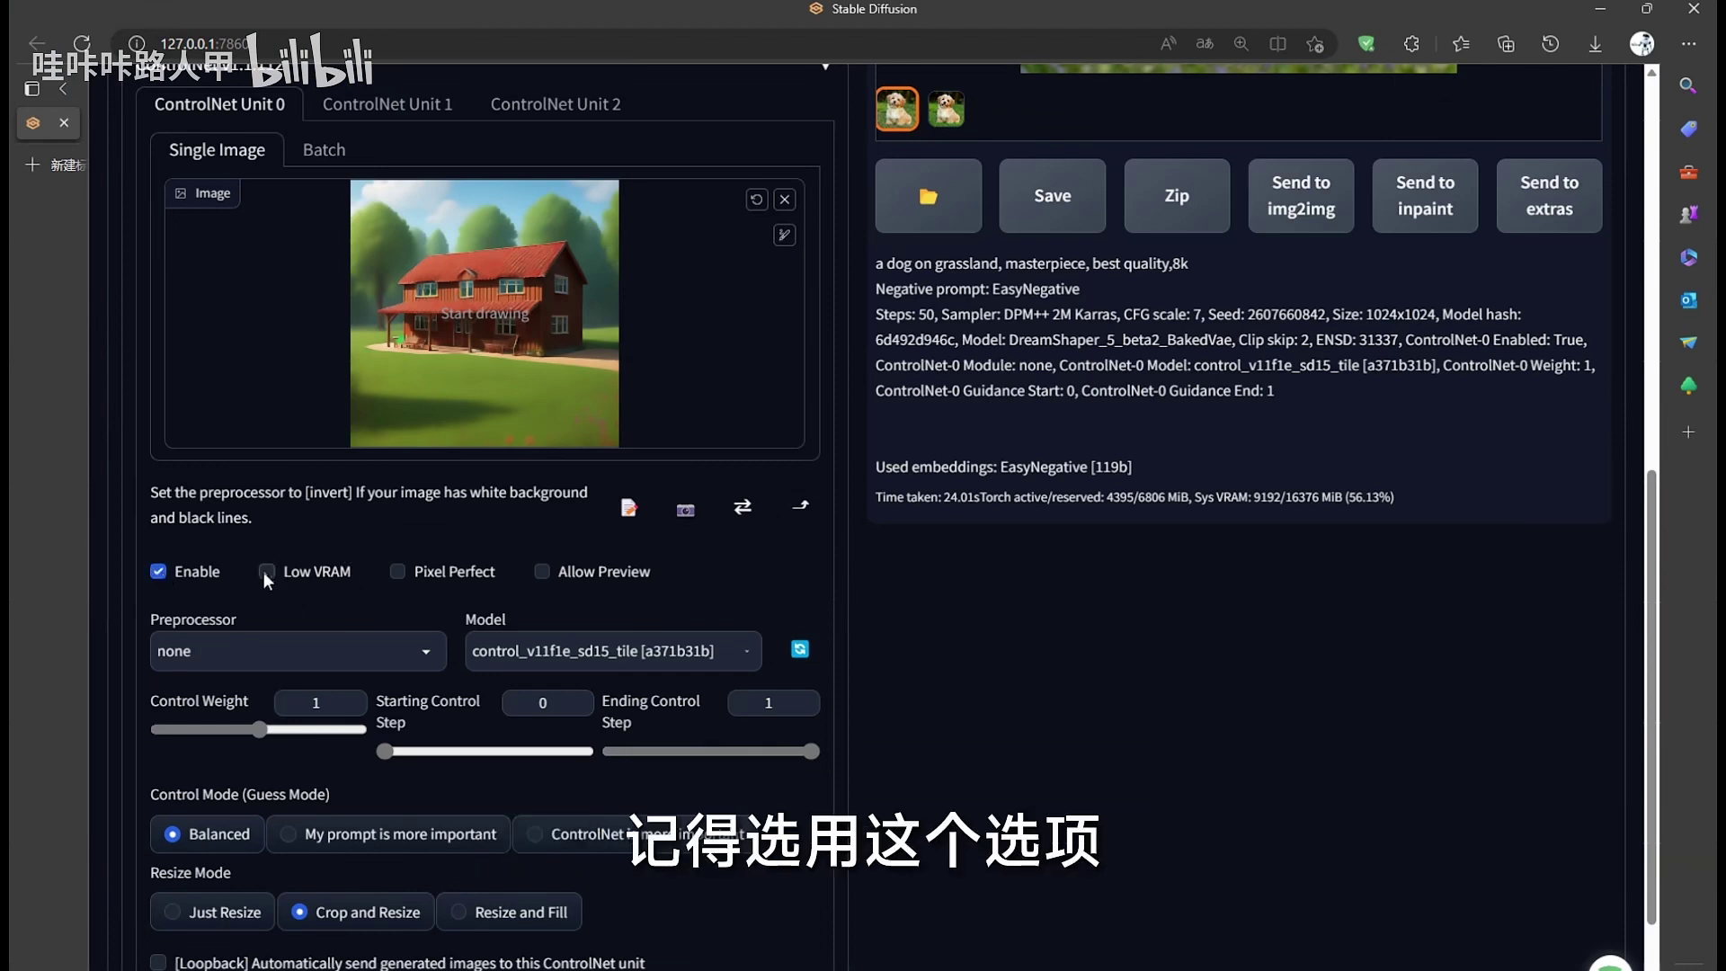
- Set the ControlNet preprocessor to tile_resample and generate the country house image
left_click(245, 649)
scroll(257, 611, "down", 10)
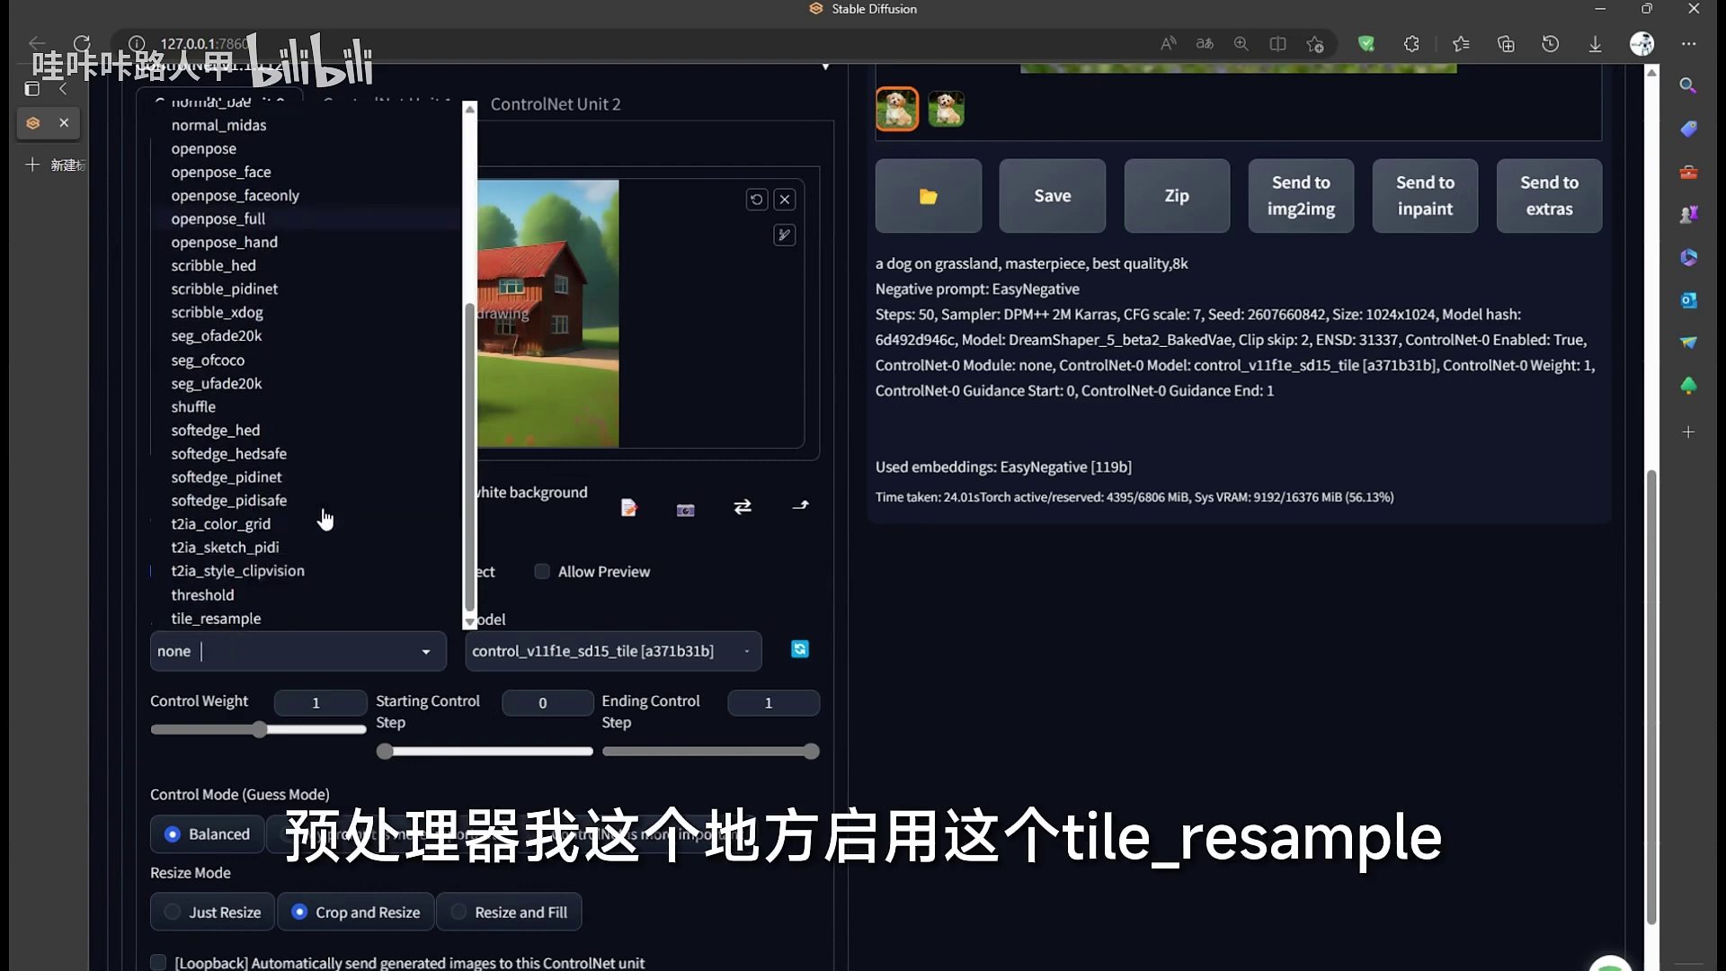
left_click(240, 619)
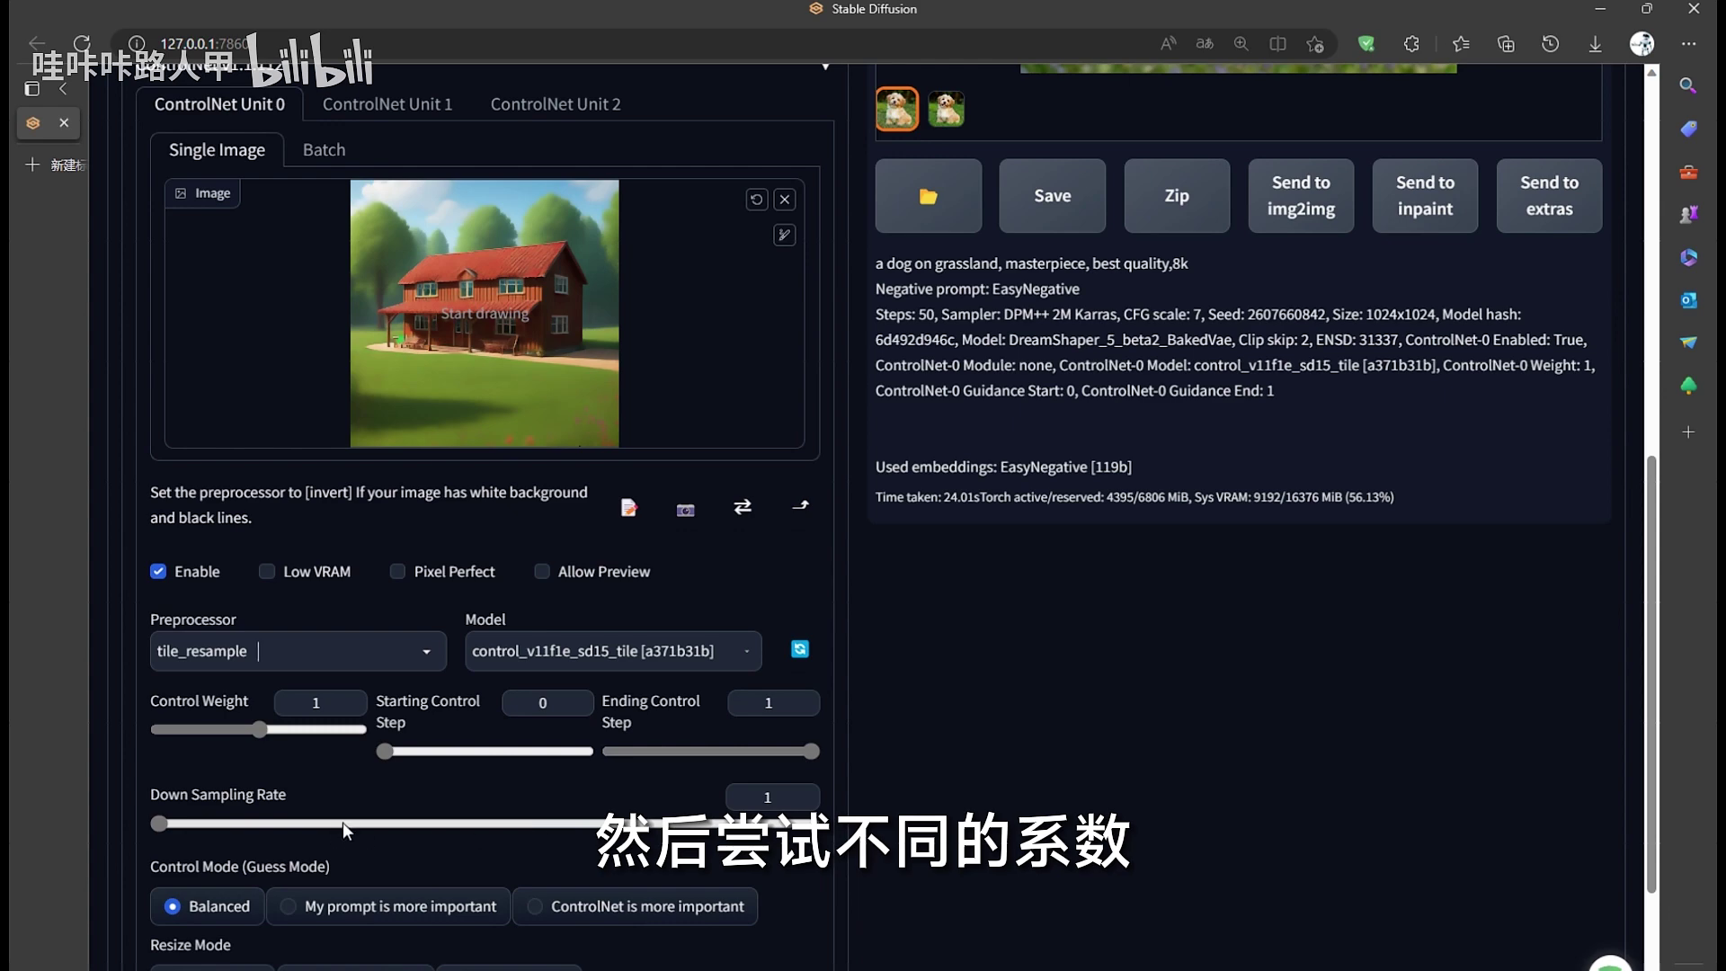
scroll(272, 834, "down", 2)
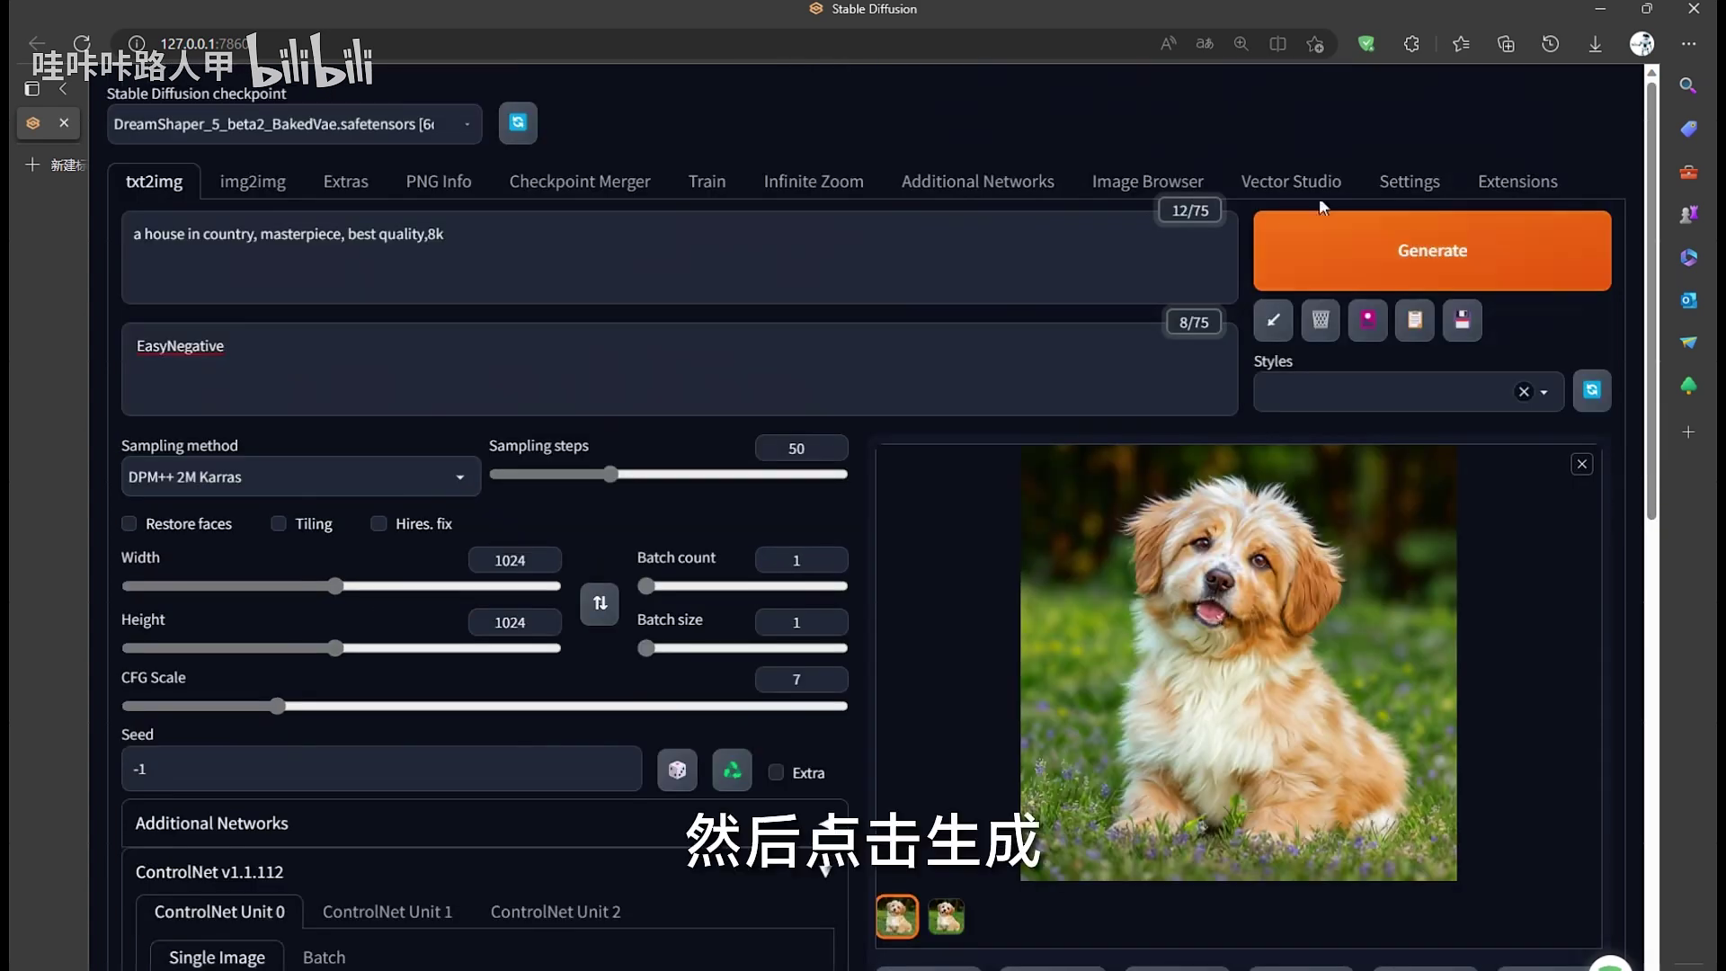
left_click(1402, 254)
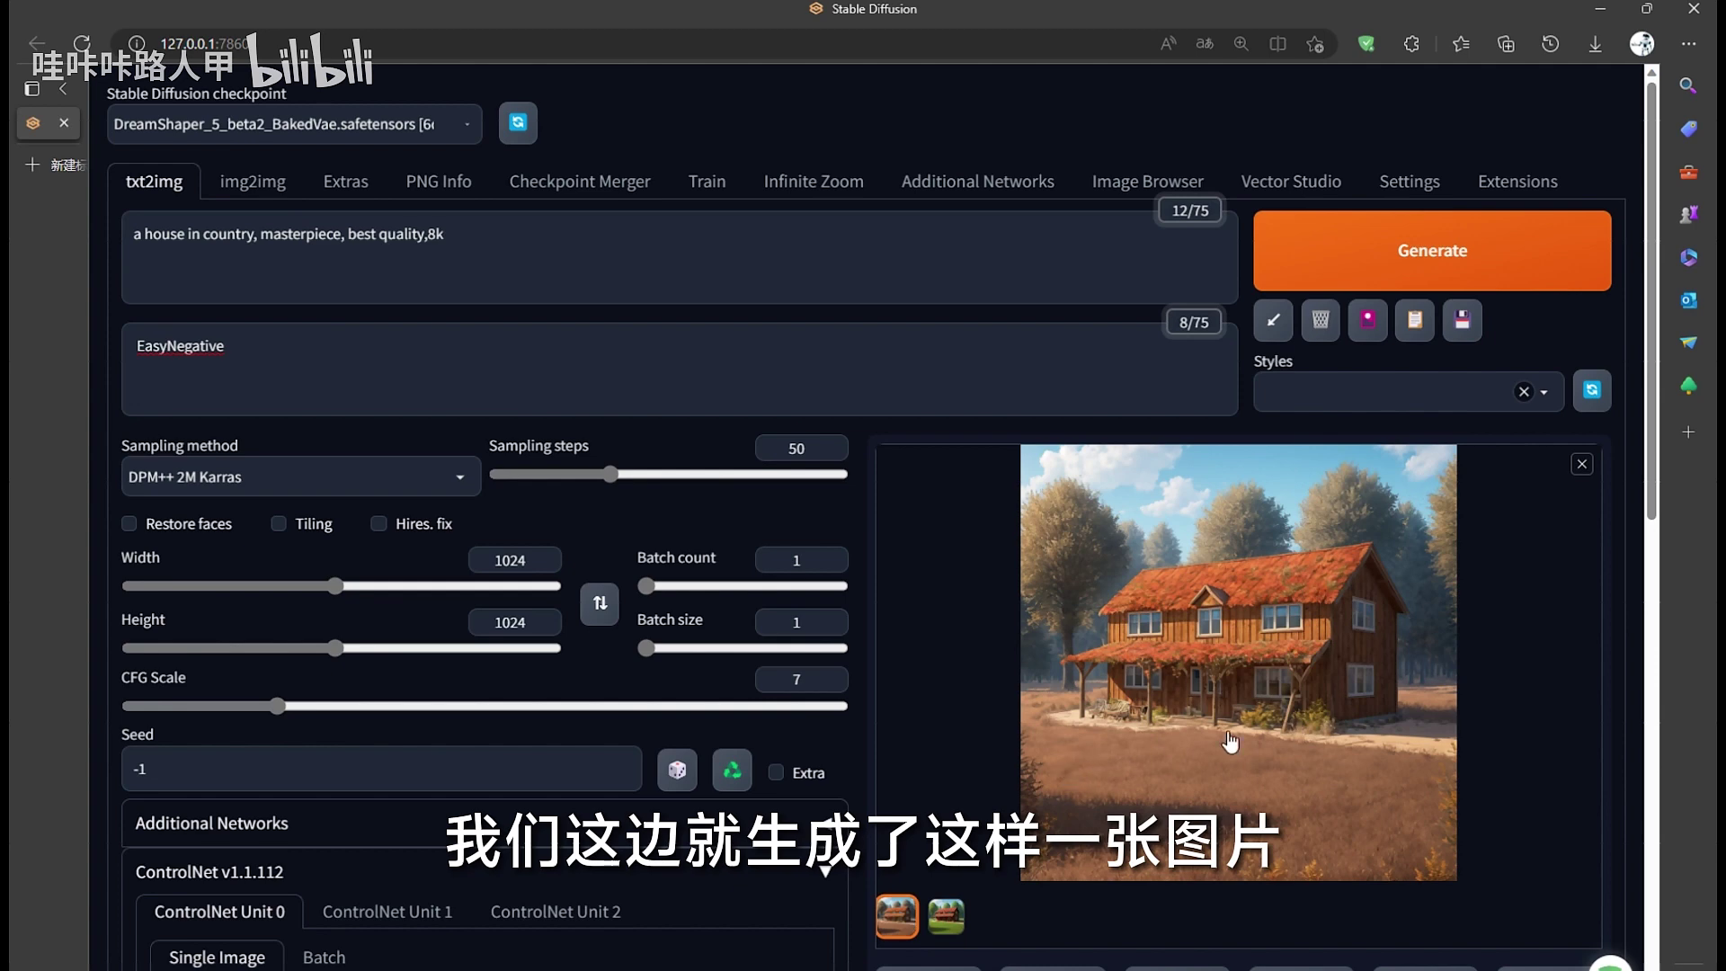
- Compare the generated house with the source image in the enlarged view
left_click(1228, 732)
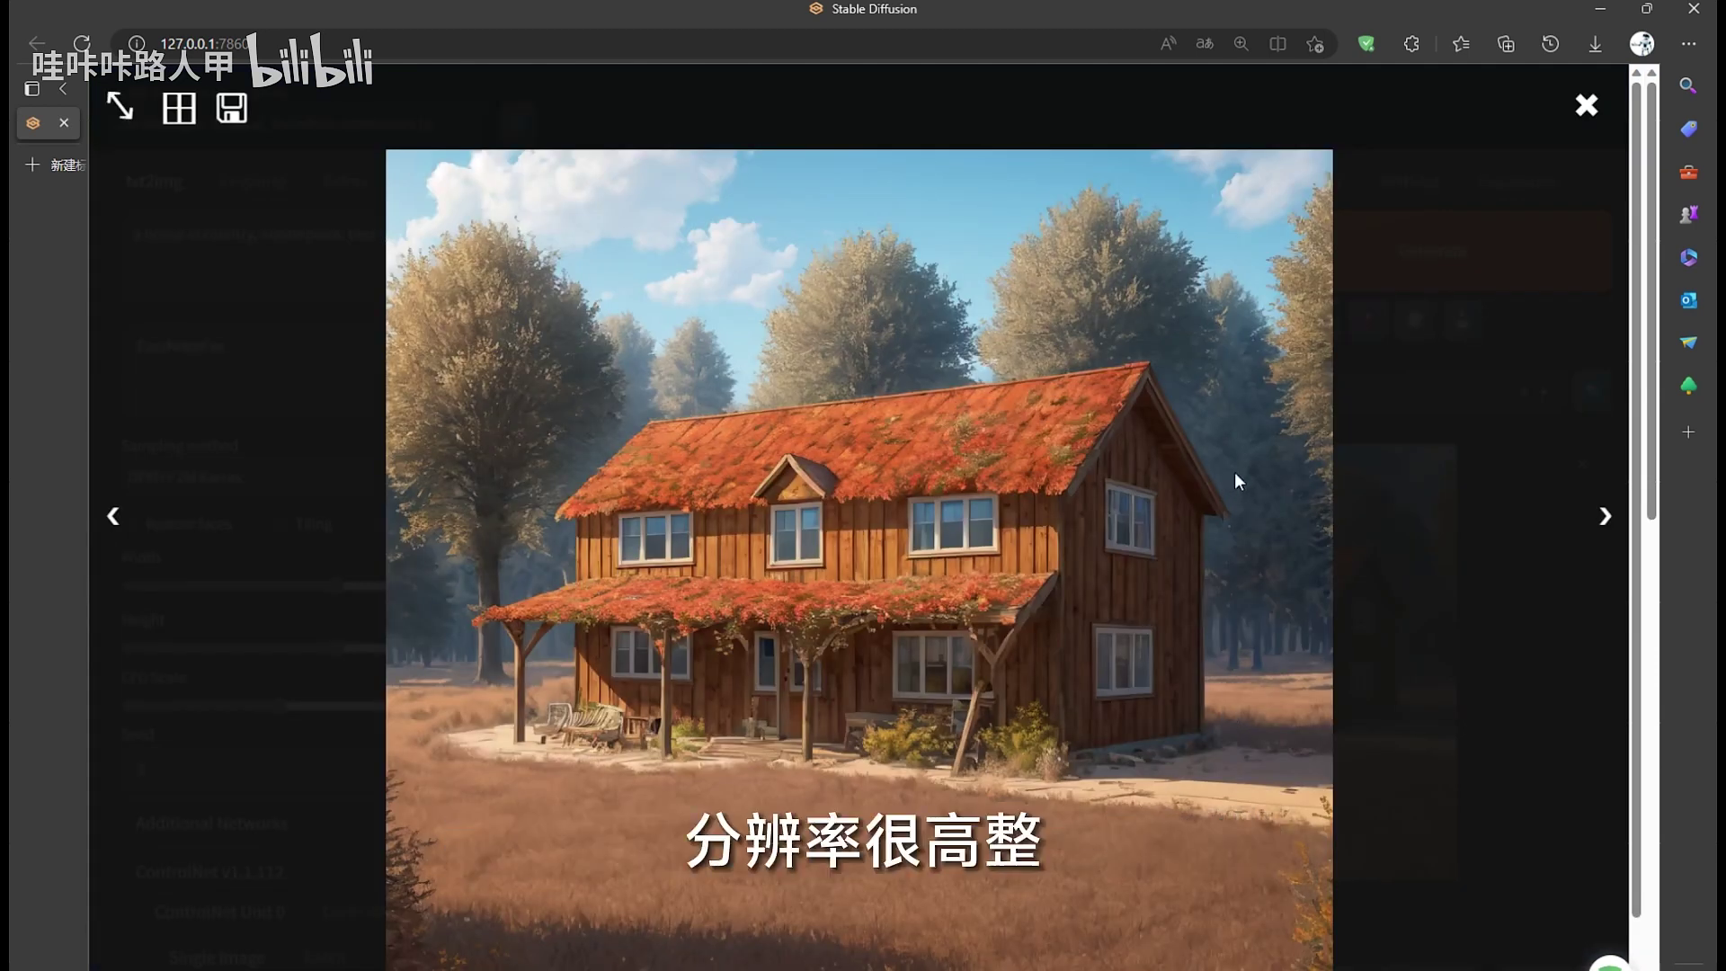
left_click(1604, 515)
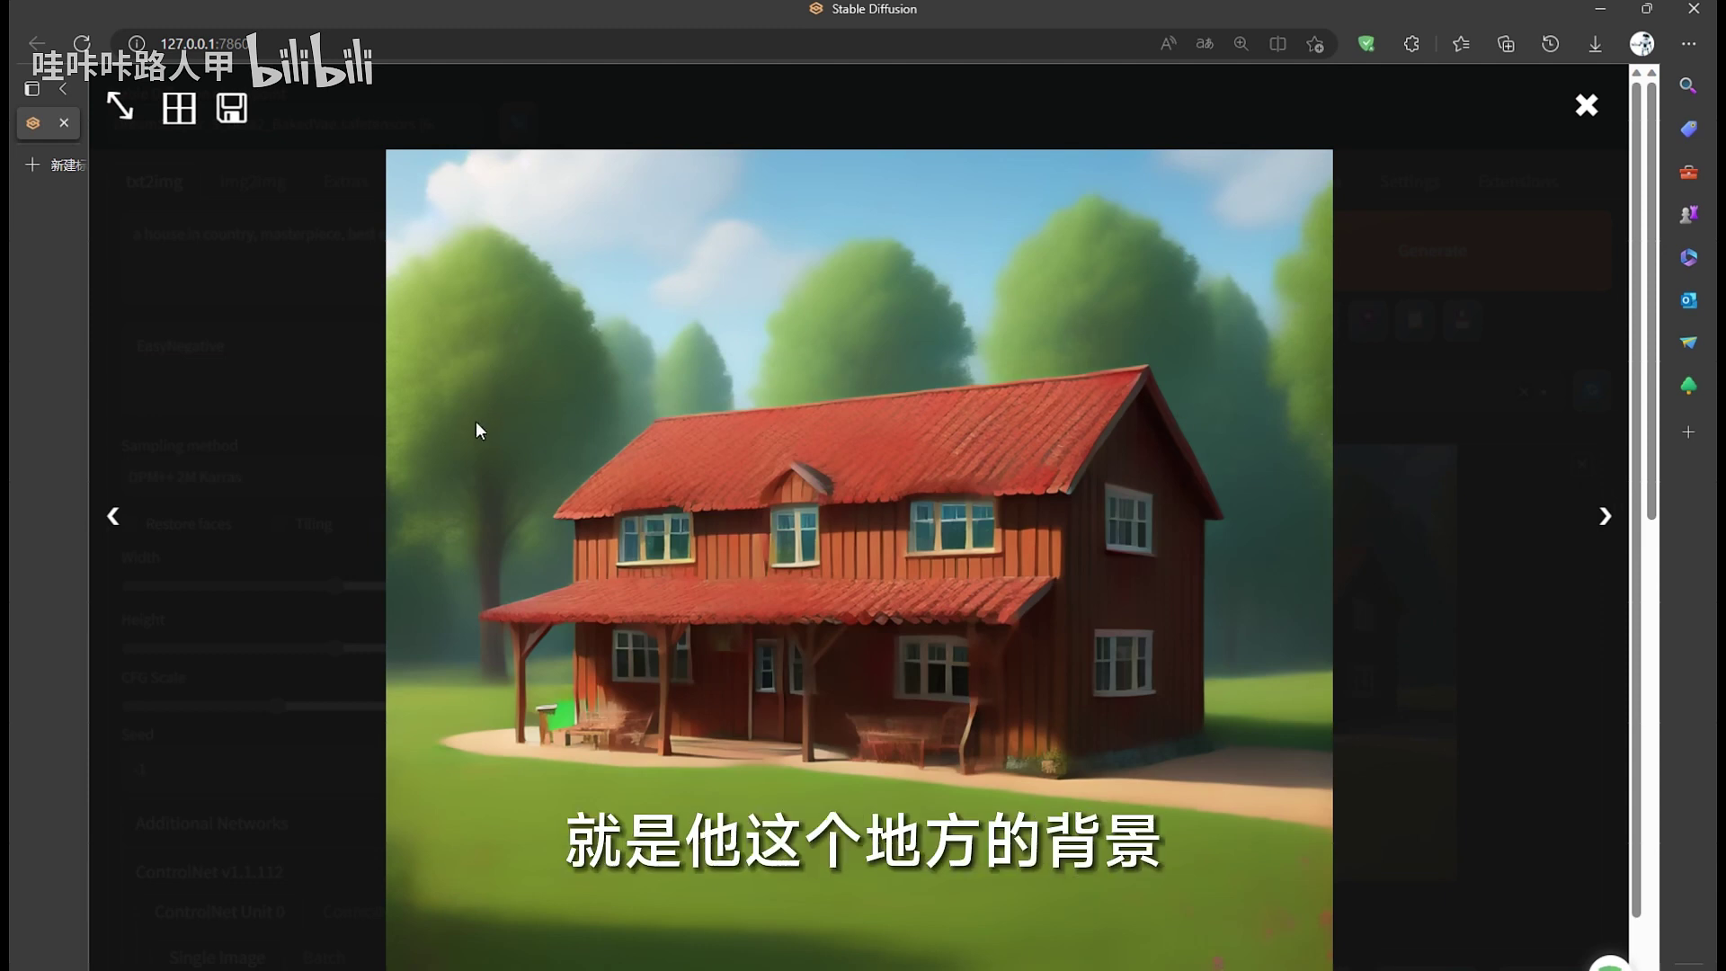
left_click(105, 535)
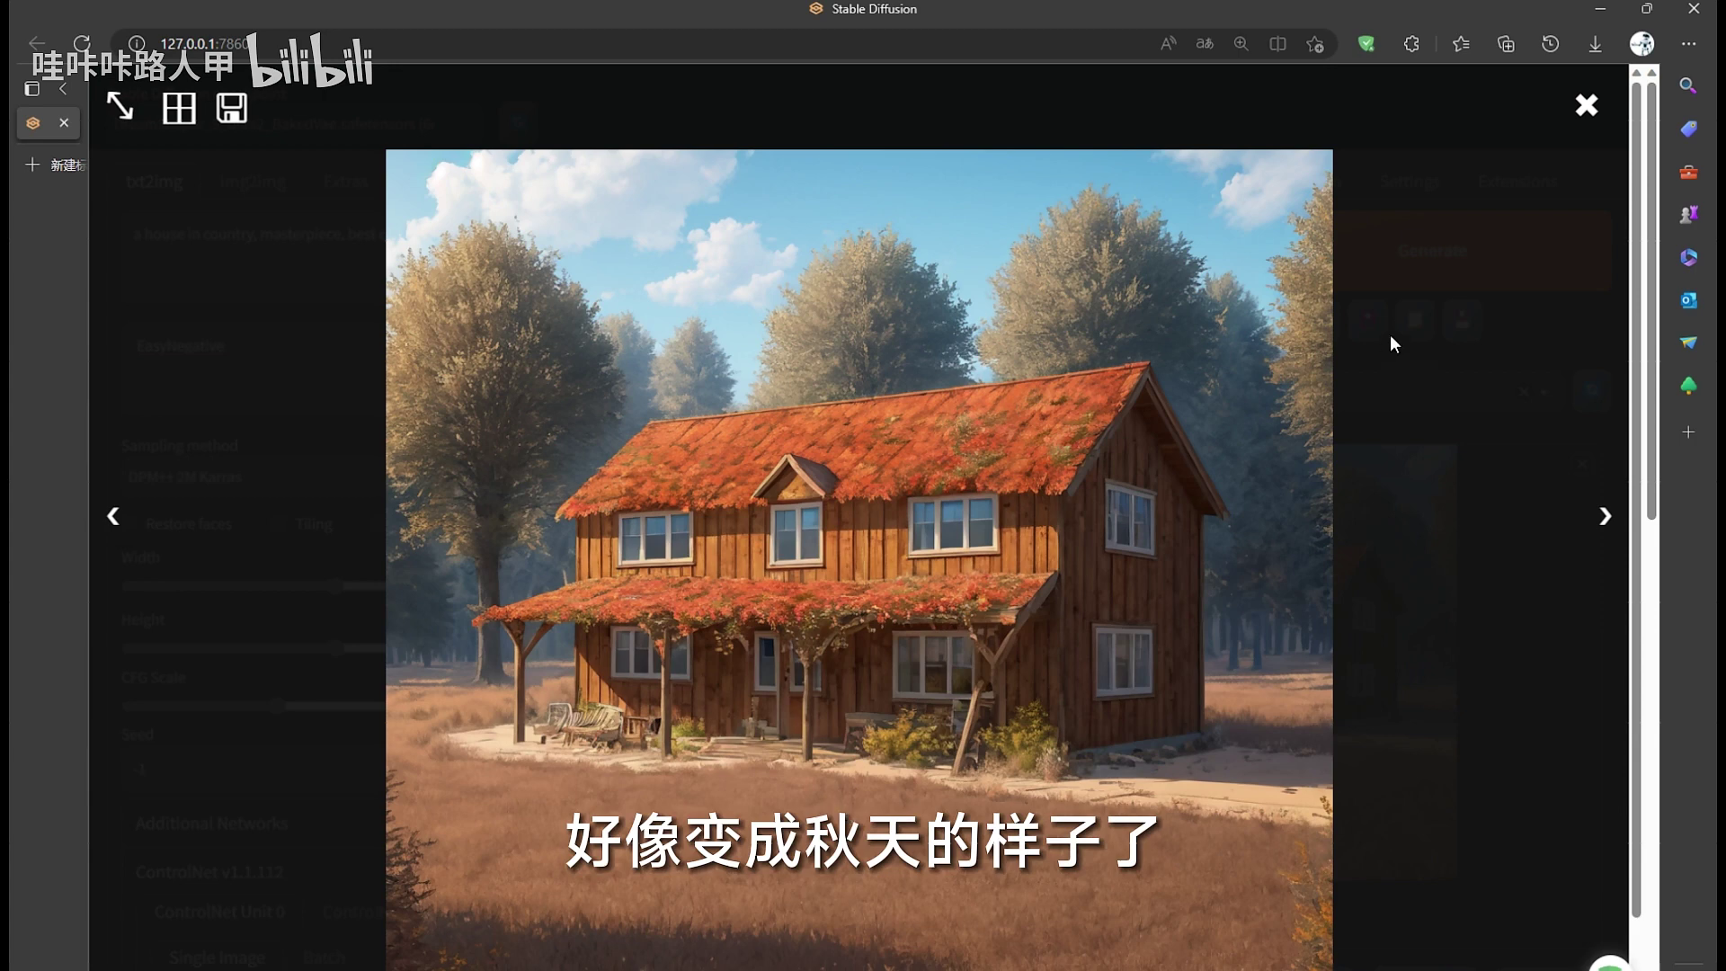
left_click(1583, 105)
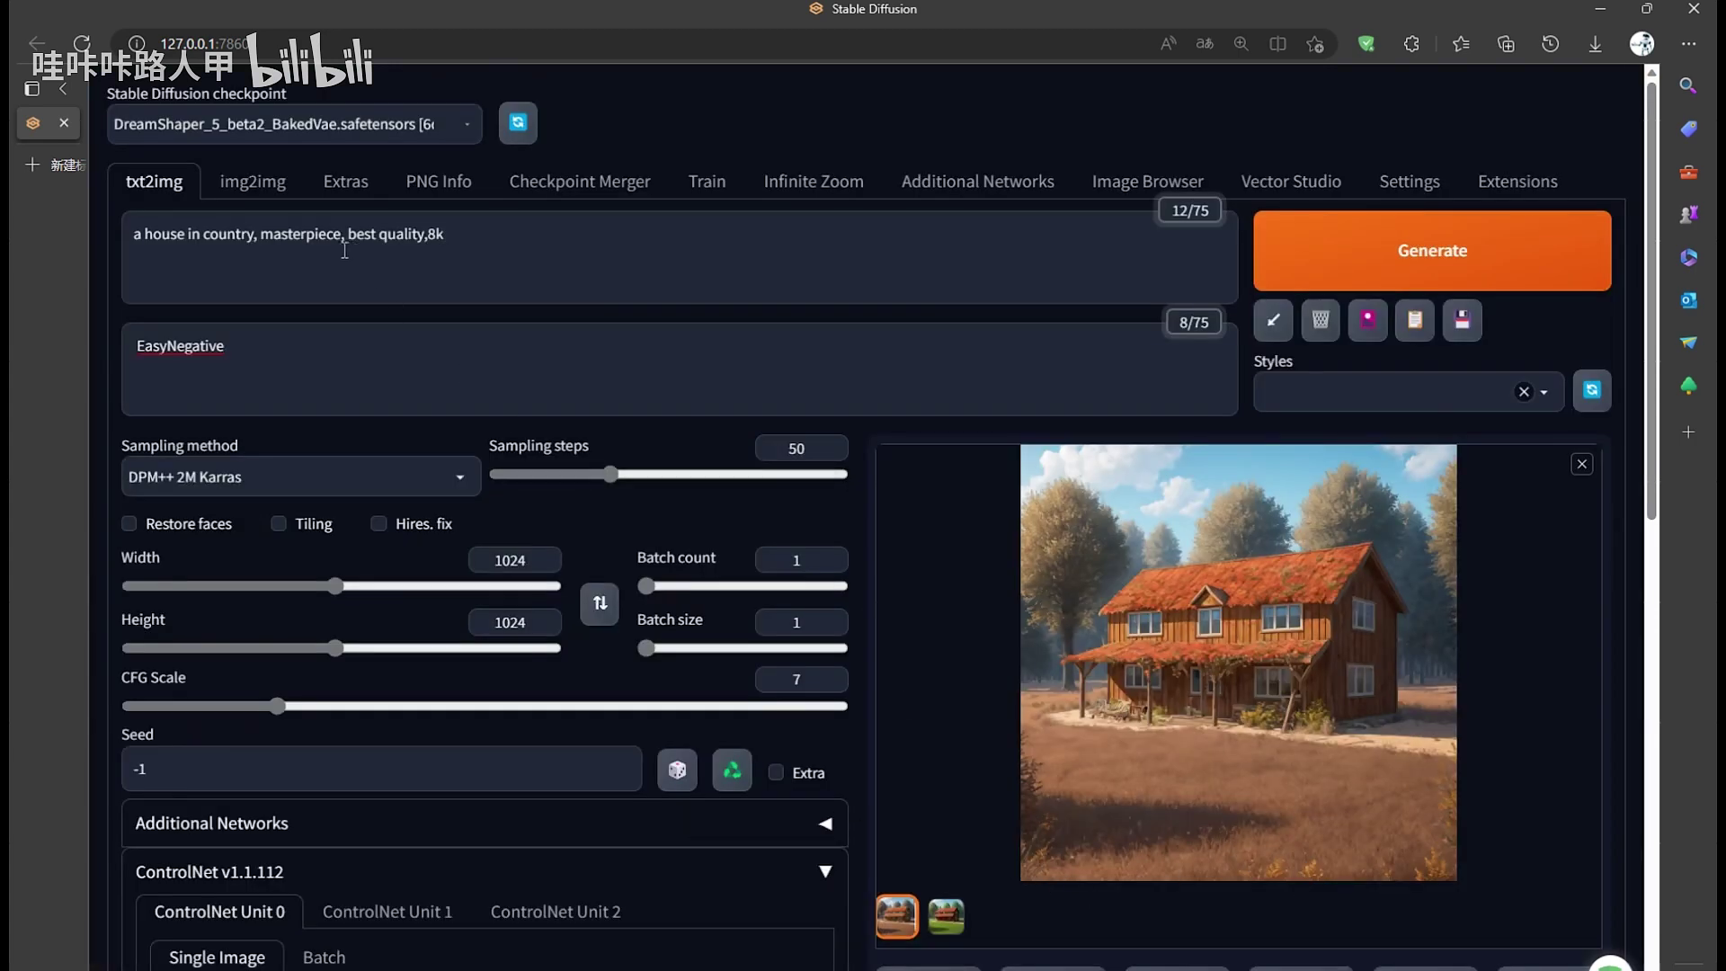
left_click(261, 235)
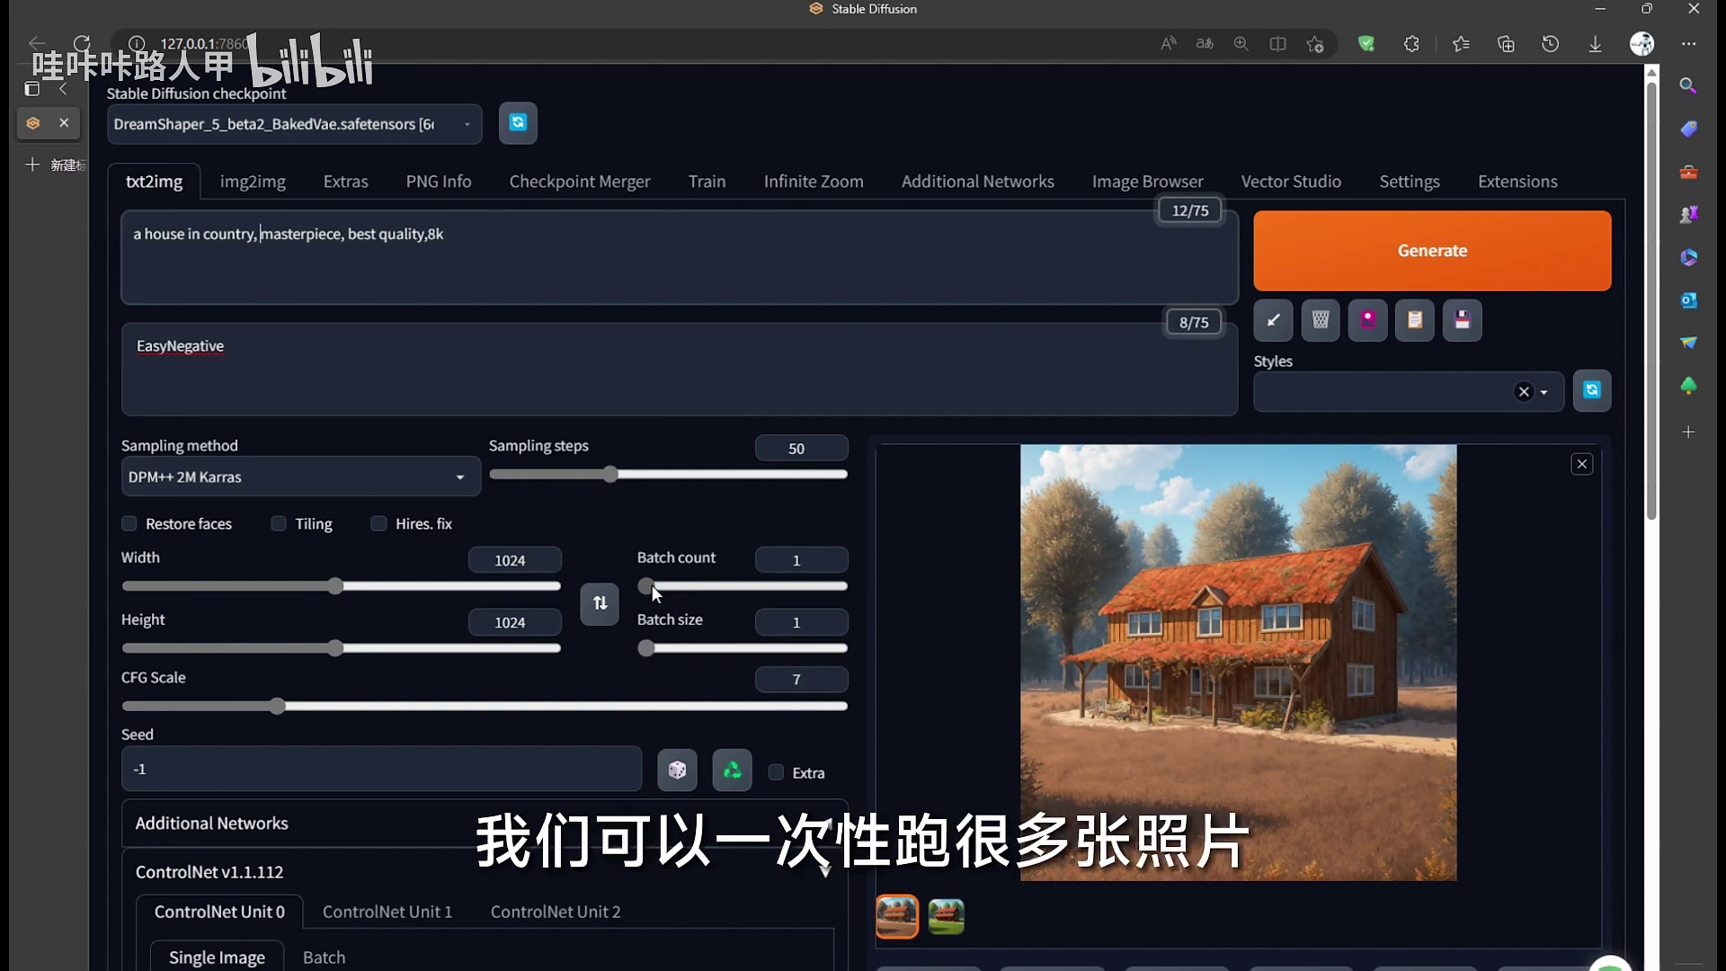
mouse_move(651, 585)
left_mouse_down()
mouse_move(807, 584)
mouse_move(653, 589)
left_mouse_up()
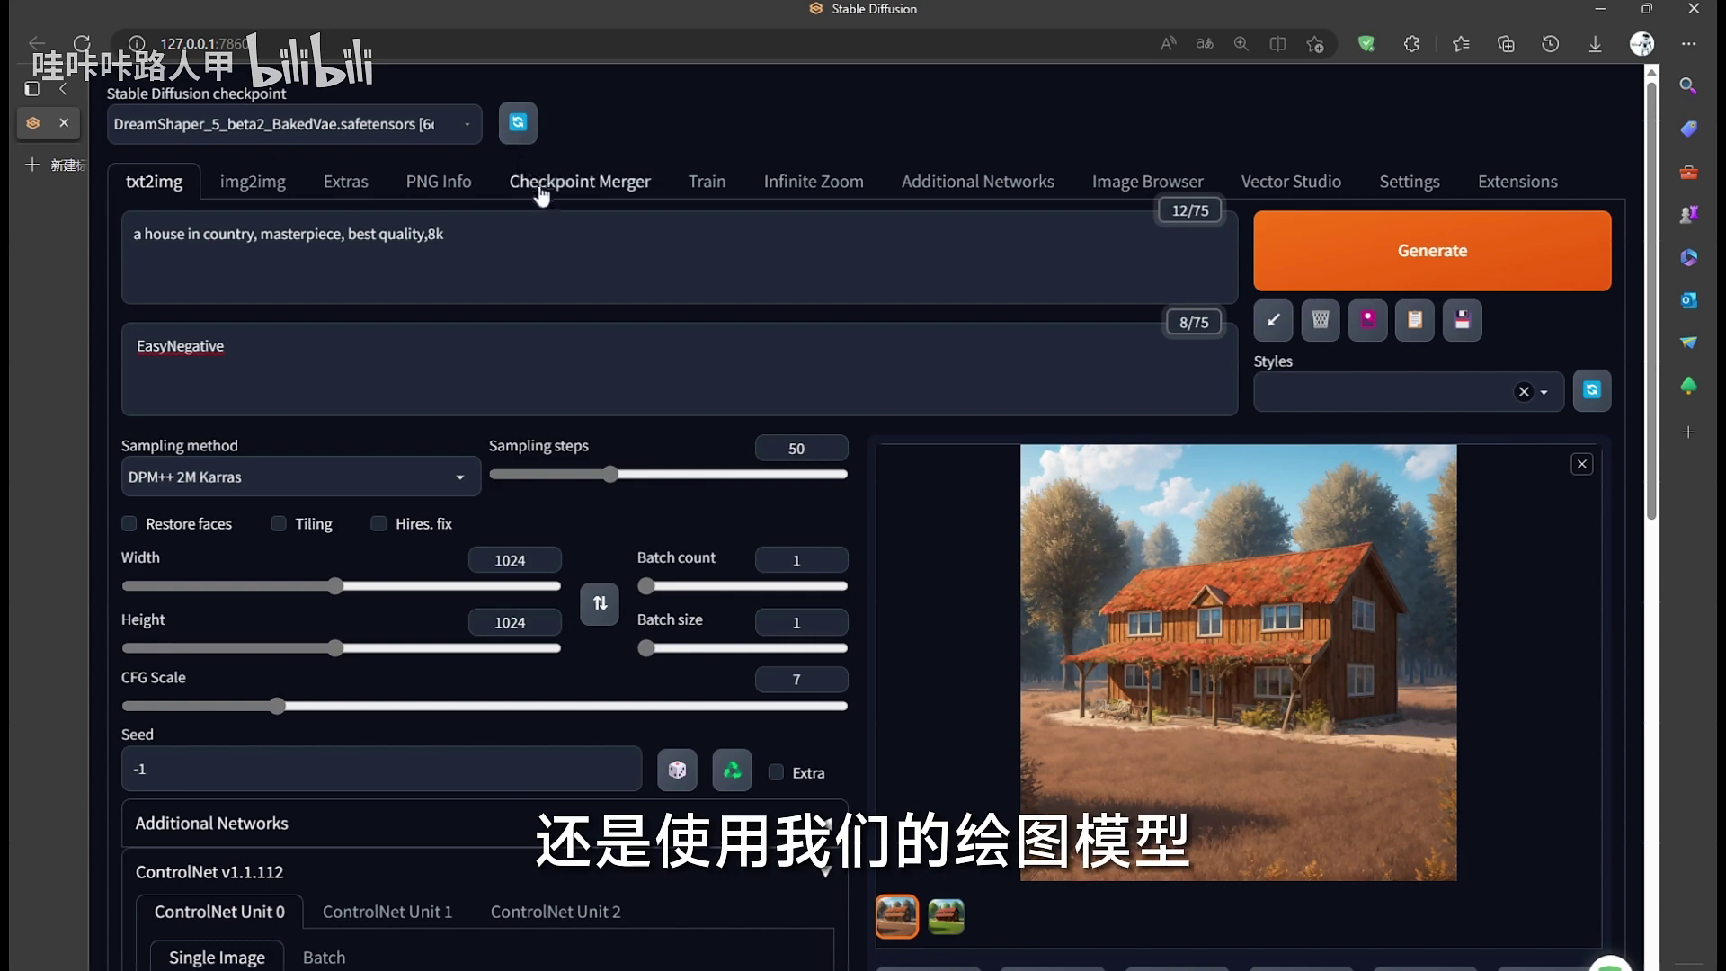
scroll(761, 597, "down", 5)
scroll(760, 596, "down", 2)
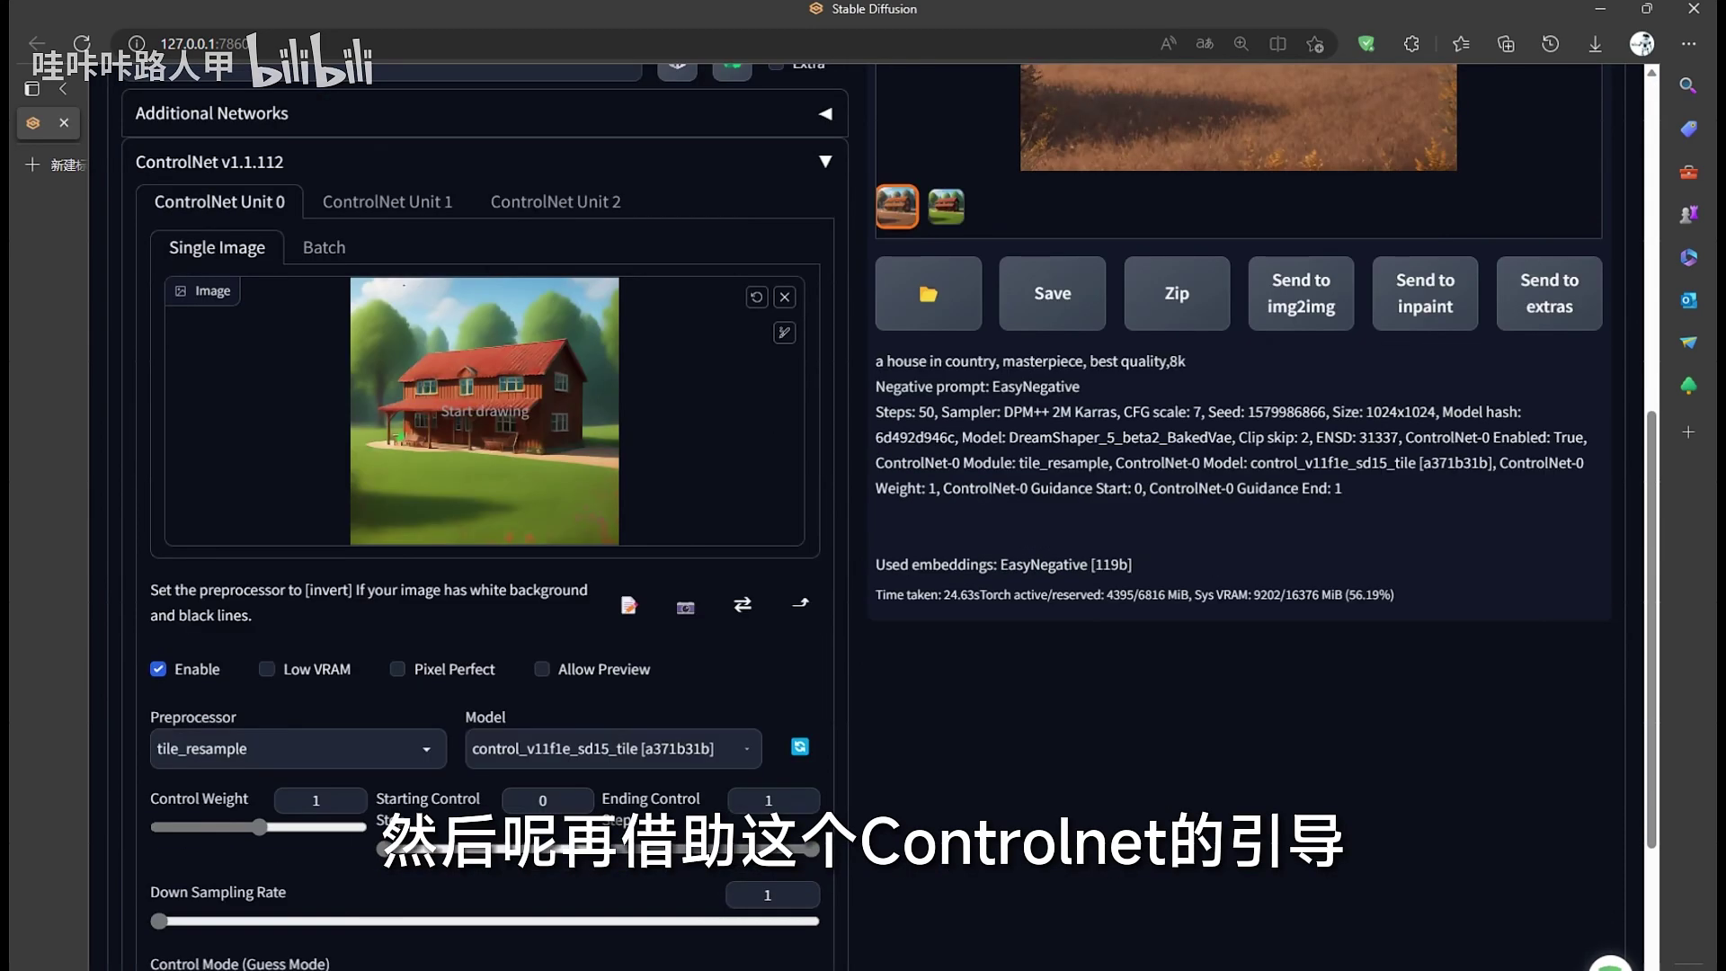
scroll(622, 620, "up", 1)
scroll(622, 620, "up", 5)
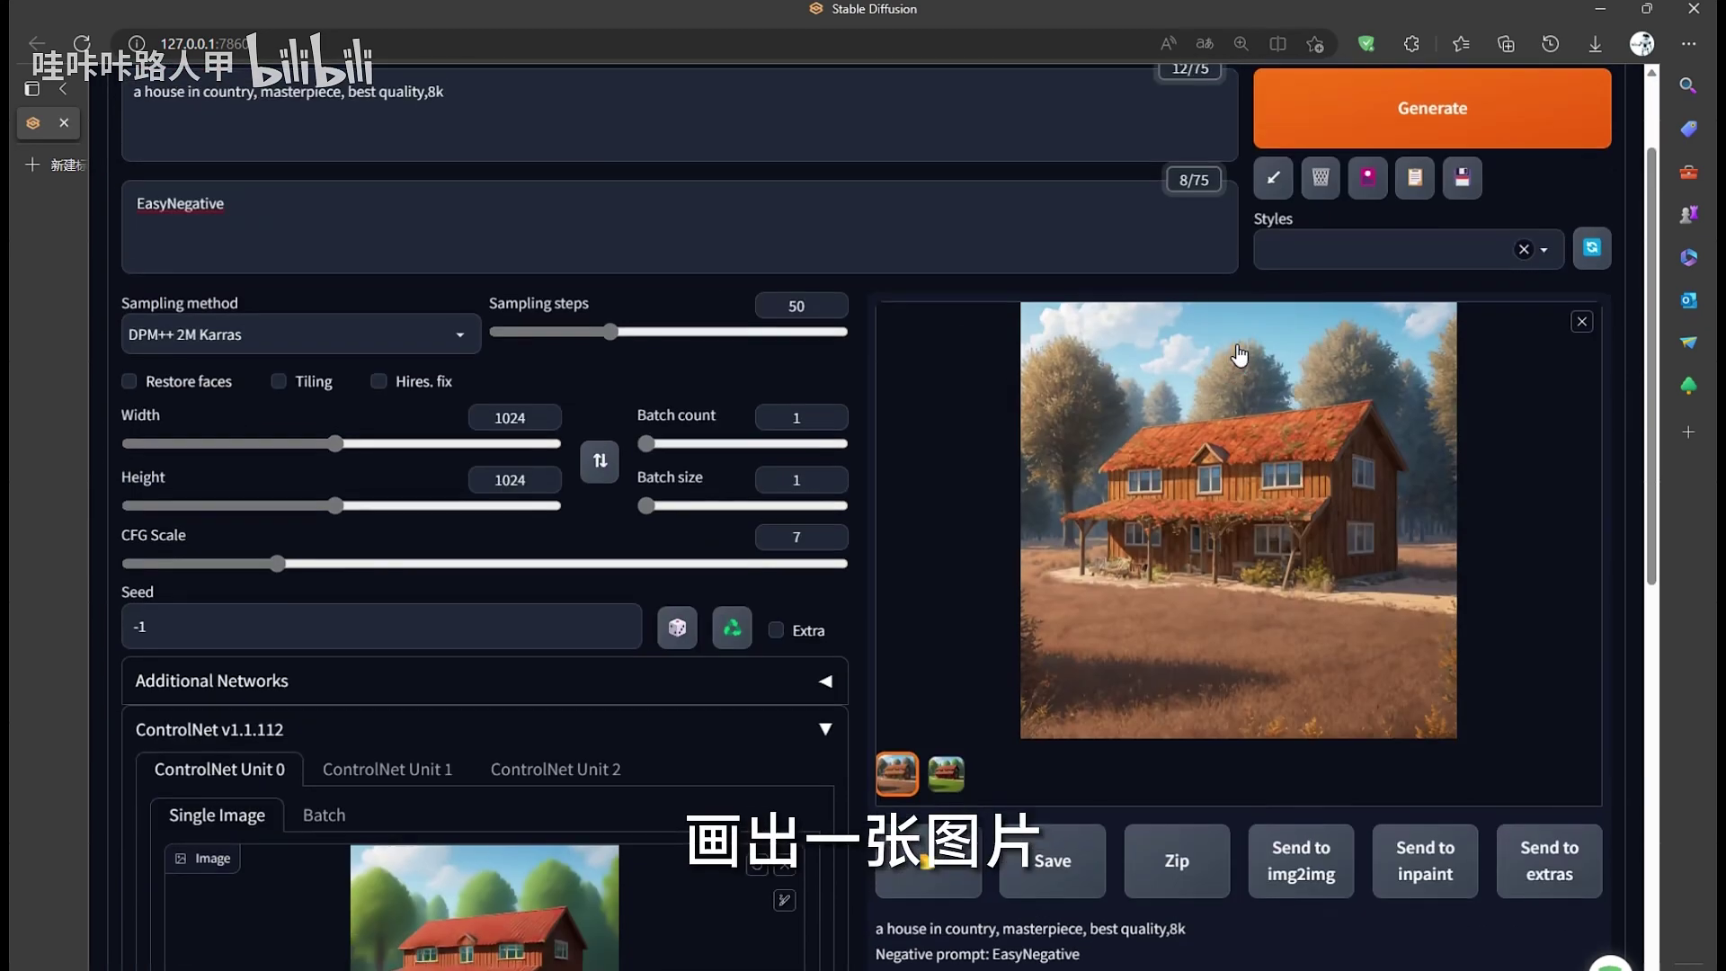
scroll(1104, 466, "up", 2)
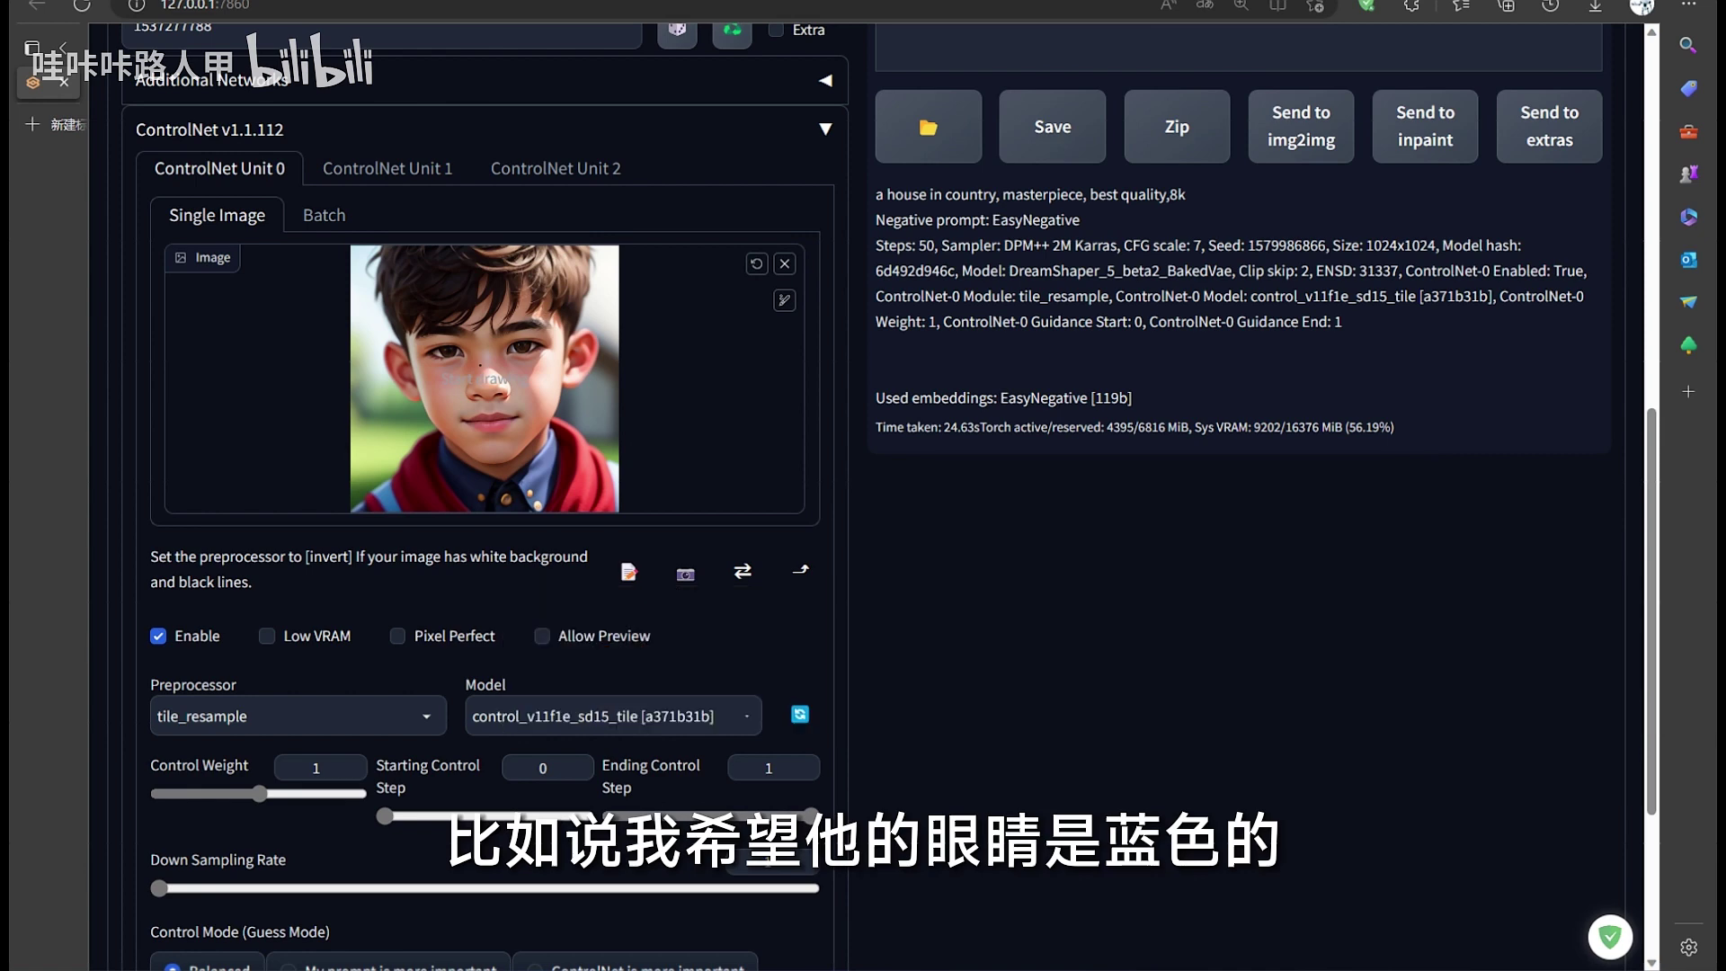
- Review the ControlNet tile settings for the boy portrait and the subject and eye colour wording in its prompt
scroll(270, 562, "down", 2)
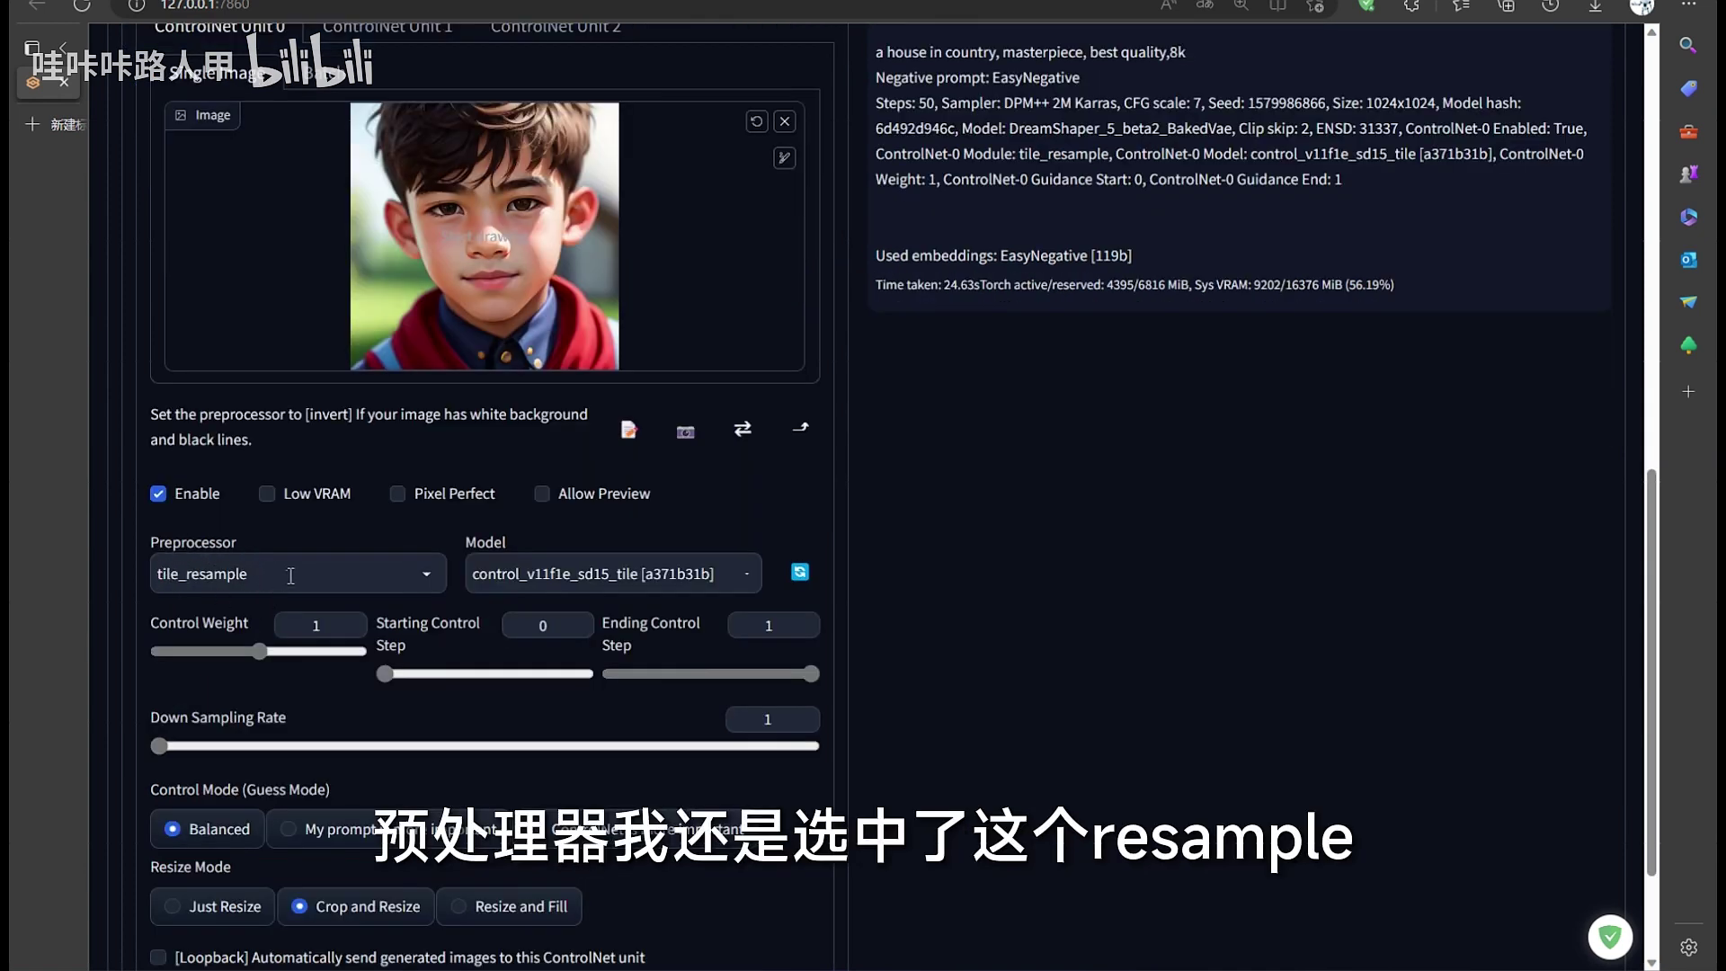
scroll(261, 584, "down", 2)
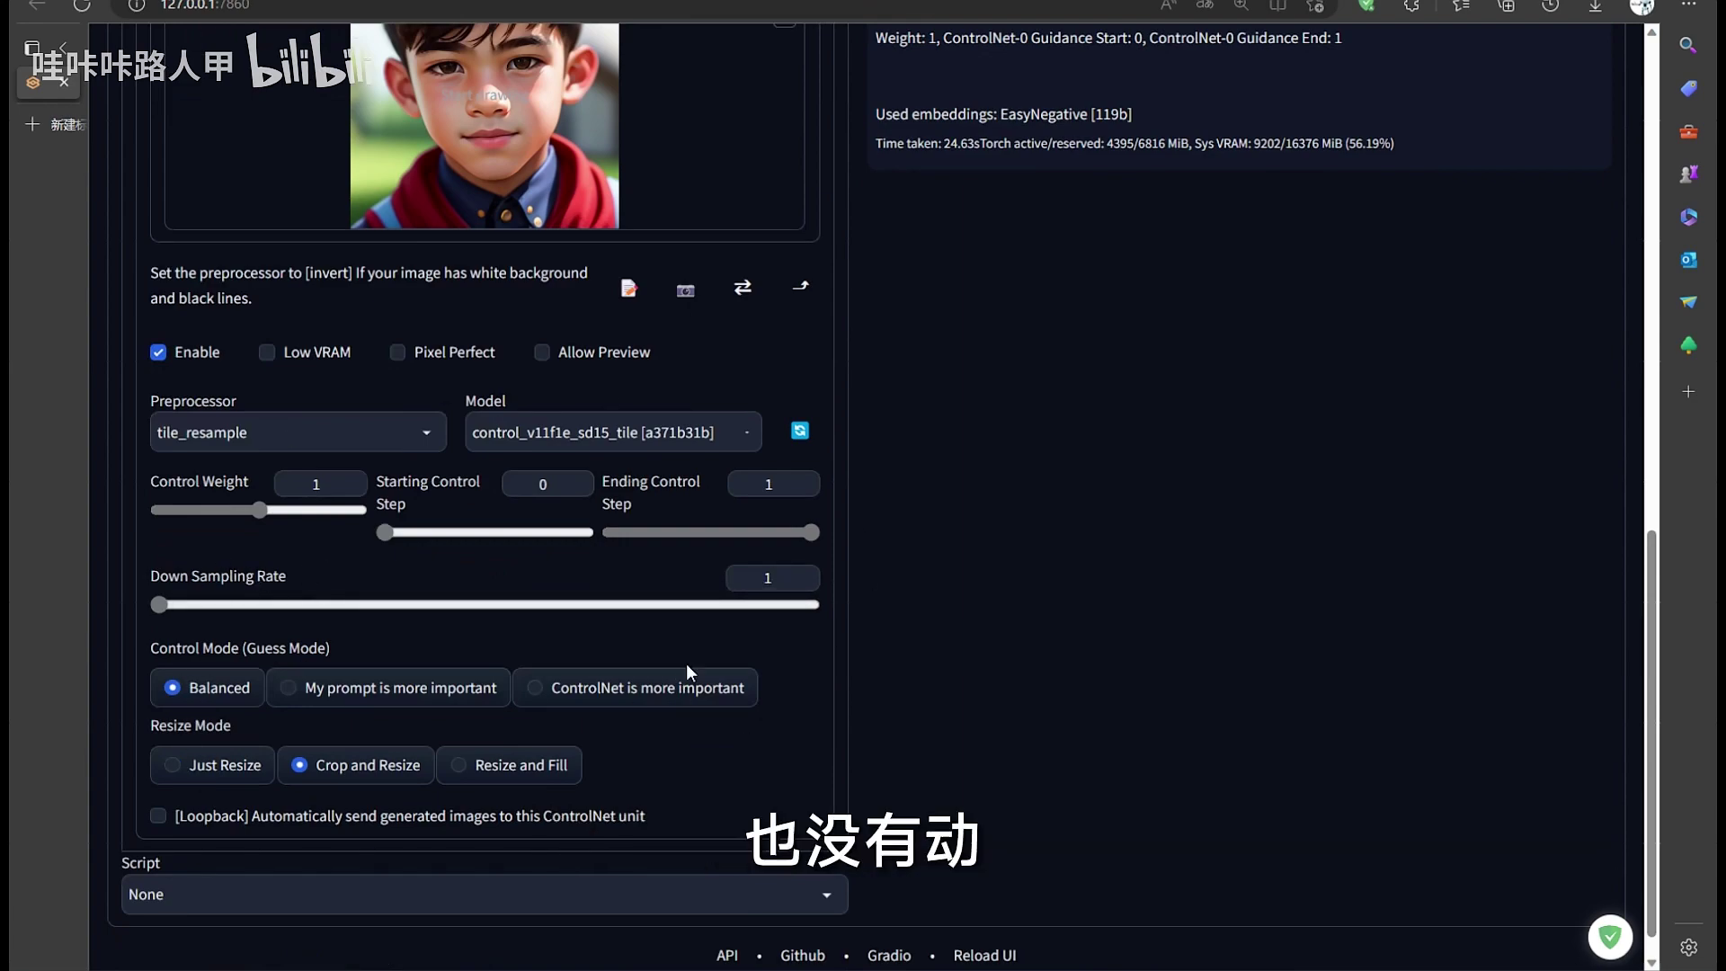
scroll(694, 674, "up", 15)
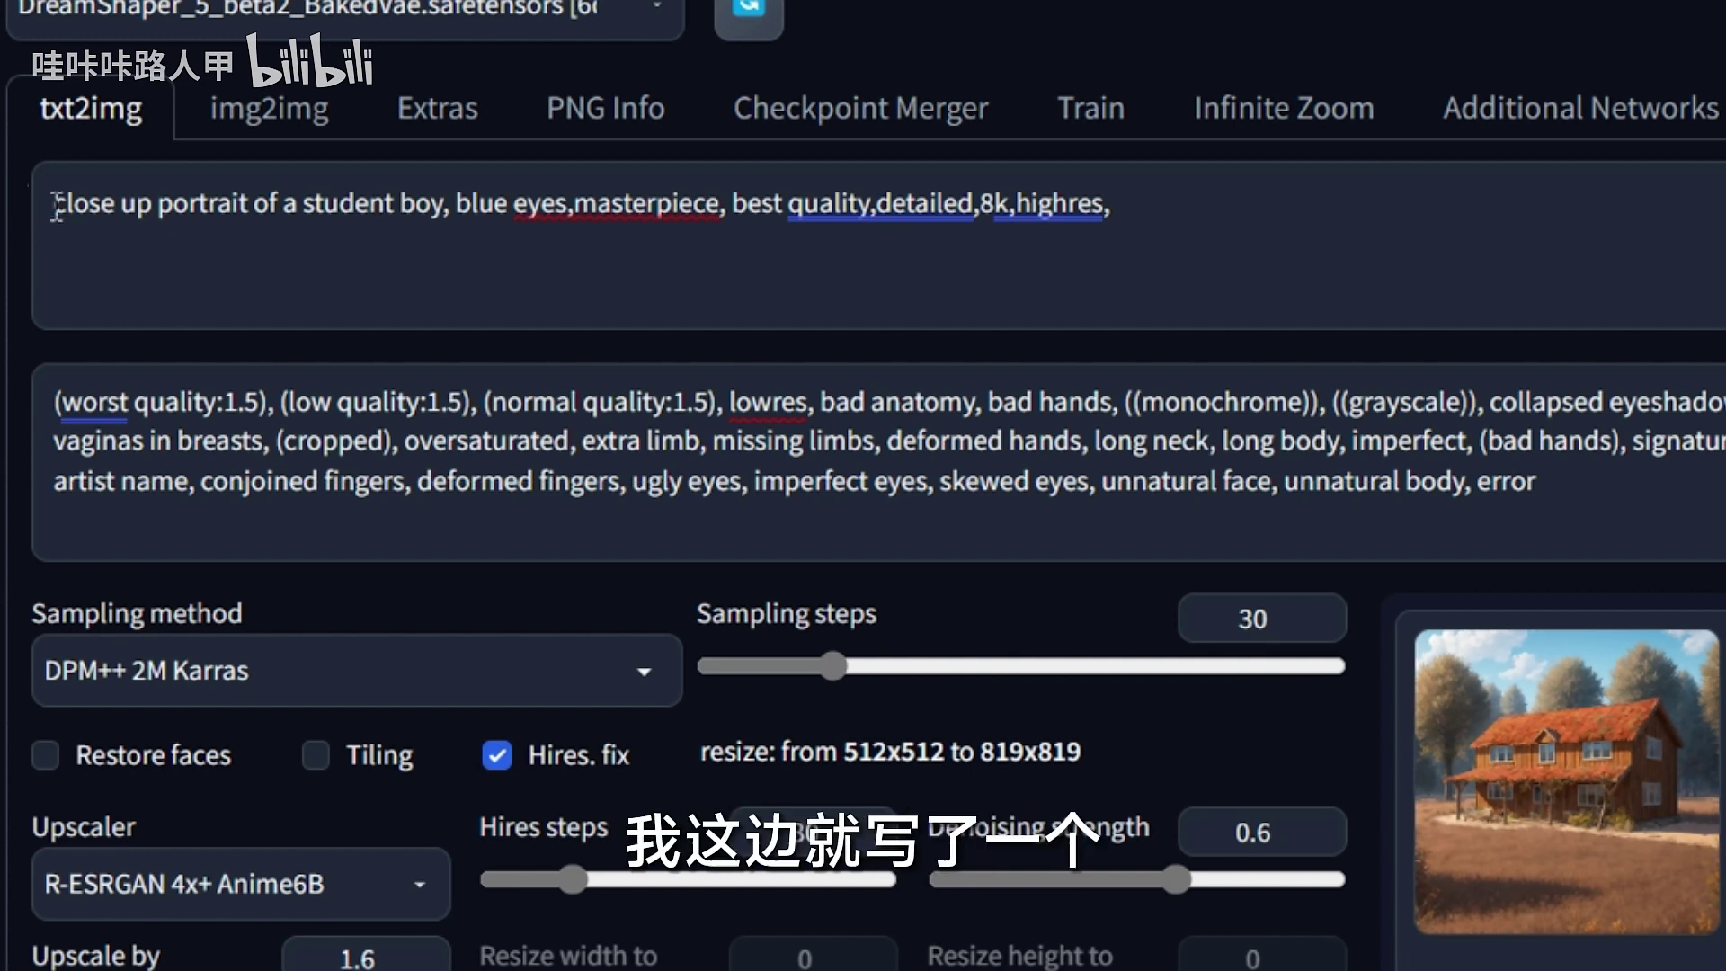
left_click_drag(54, 201, 569, 209)
left_click(467, 223)
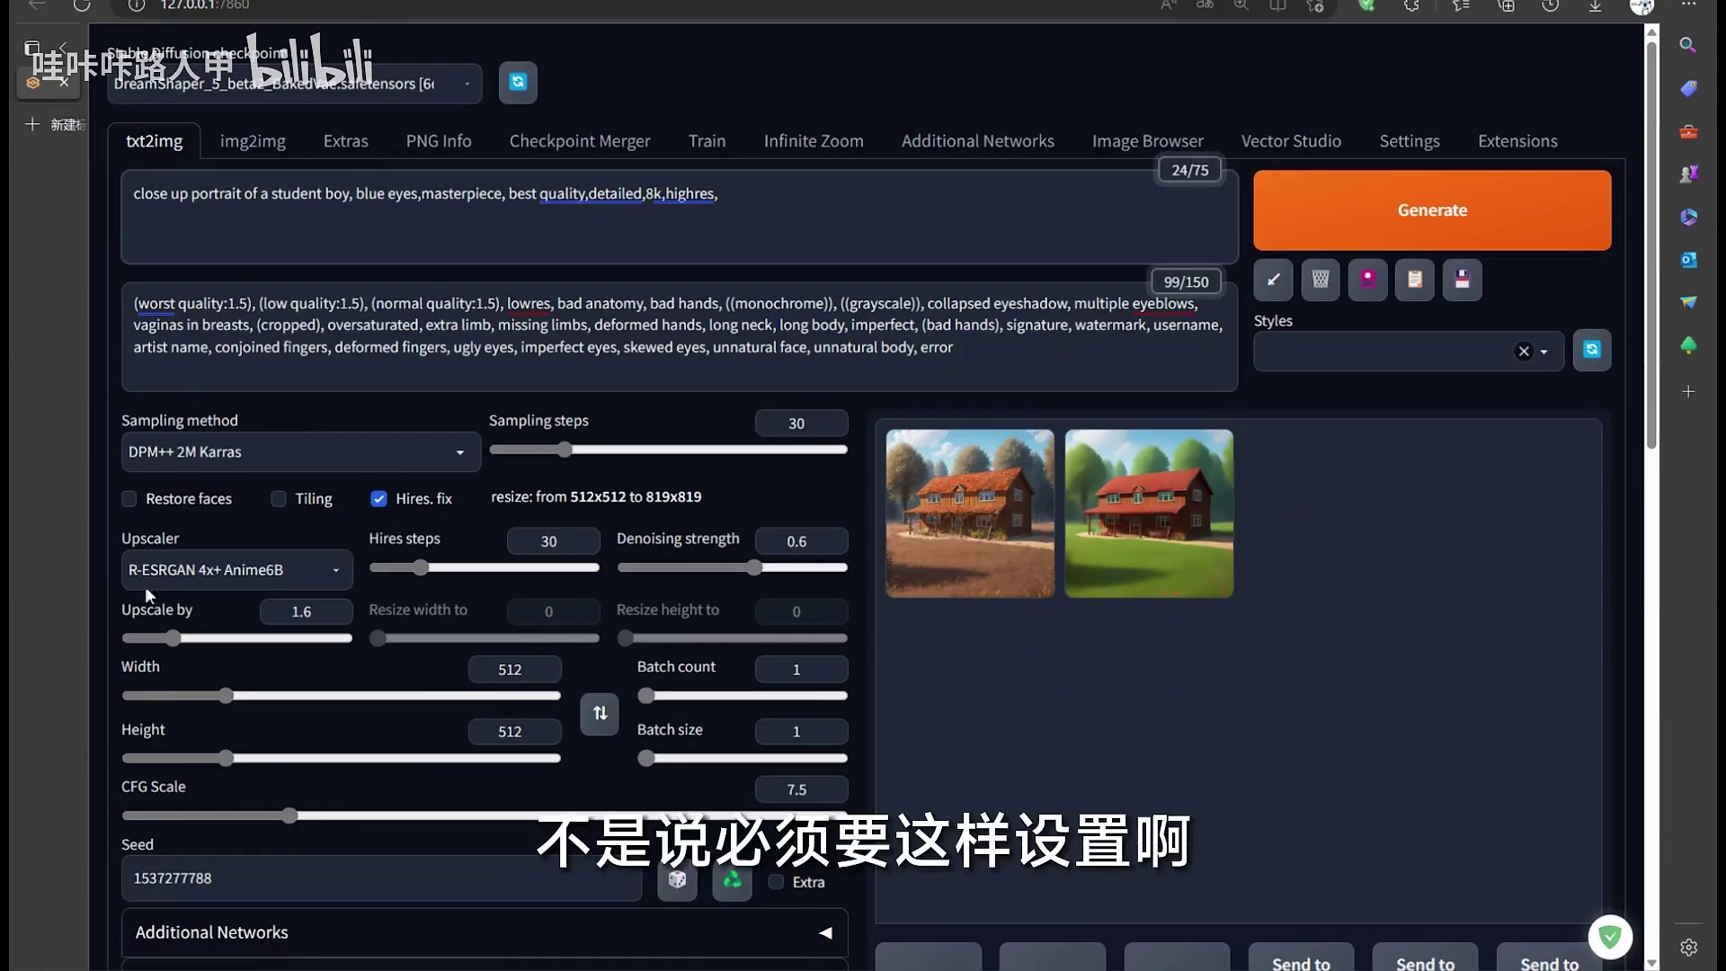
- Turn Hires. fix off and on again, and generate the student boy portrait with blue eyes
left_click(378, 499)
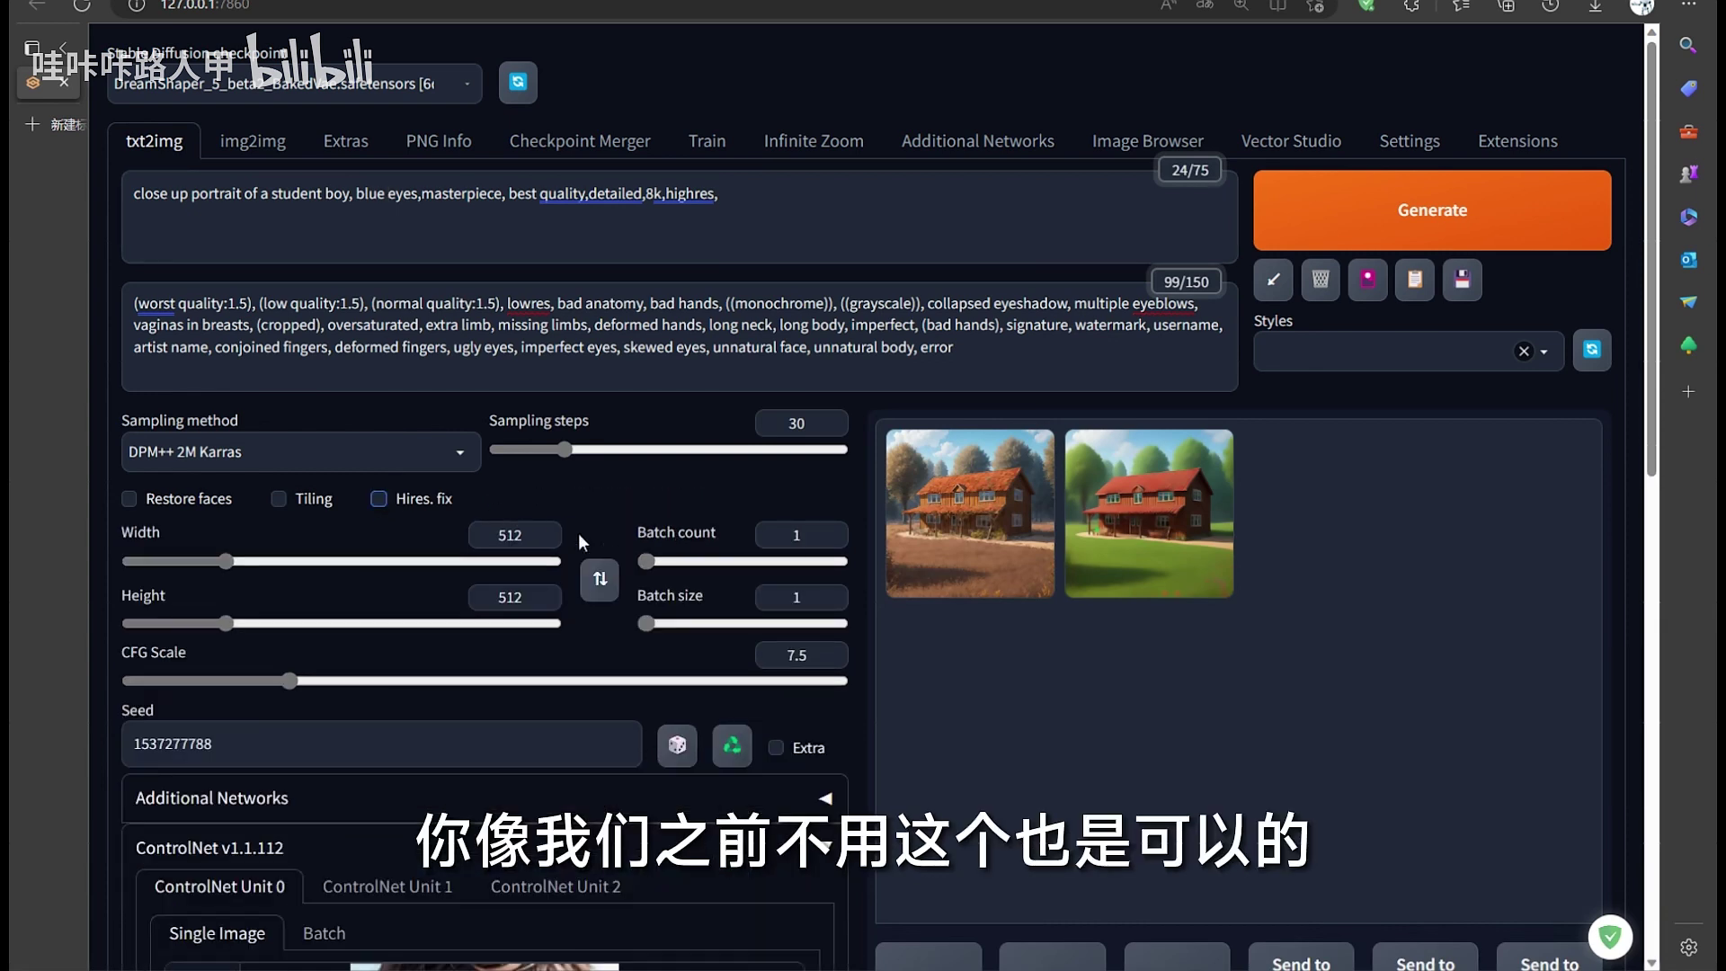
left_click(381, 499)
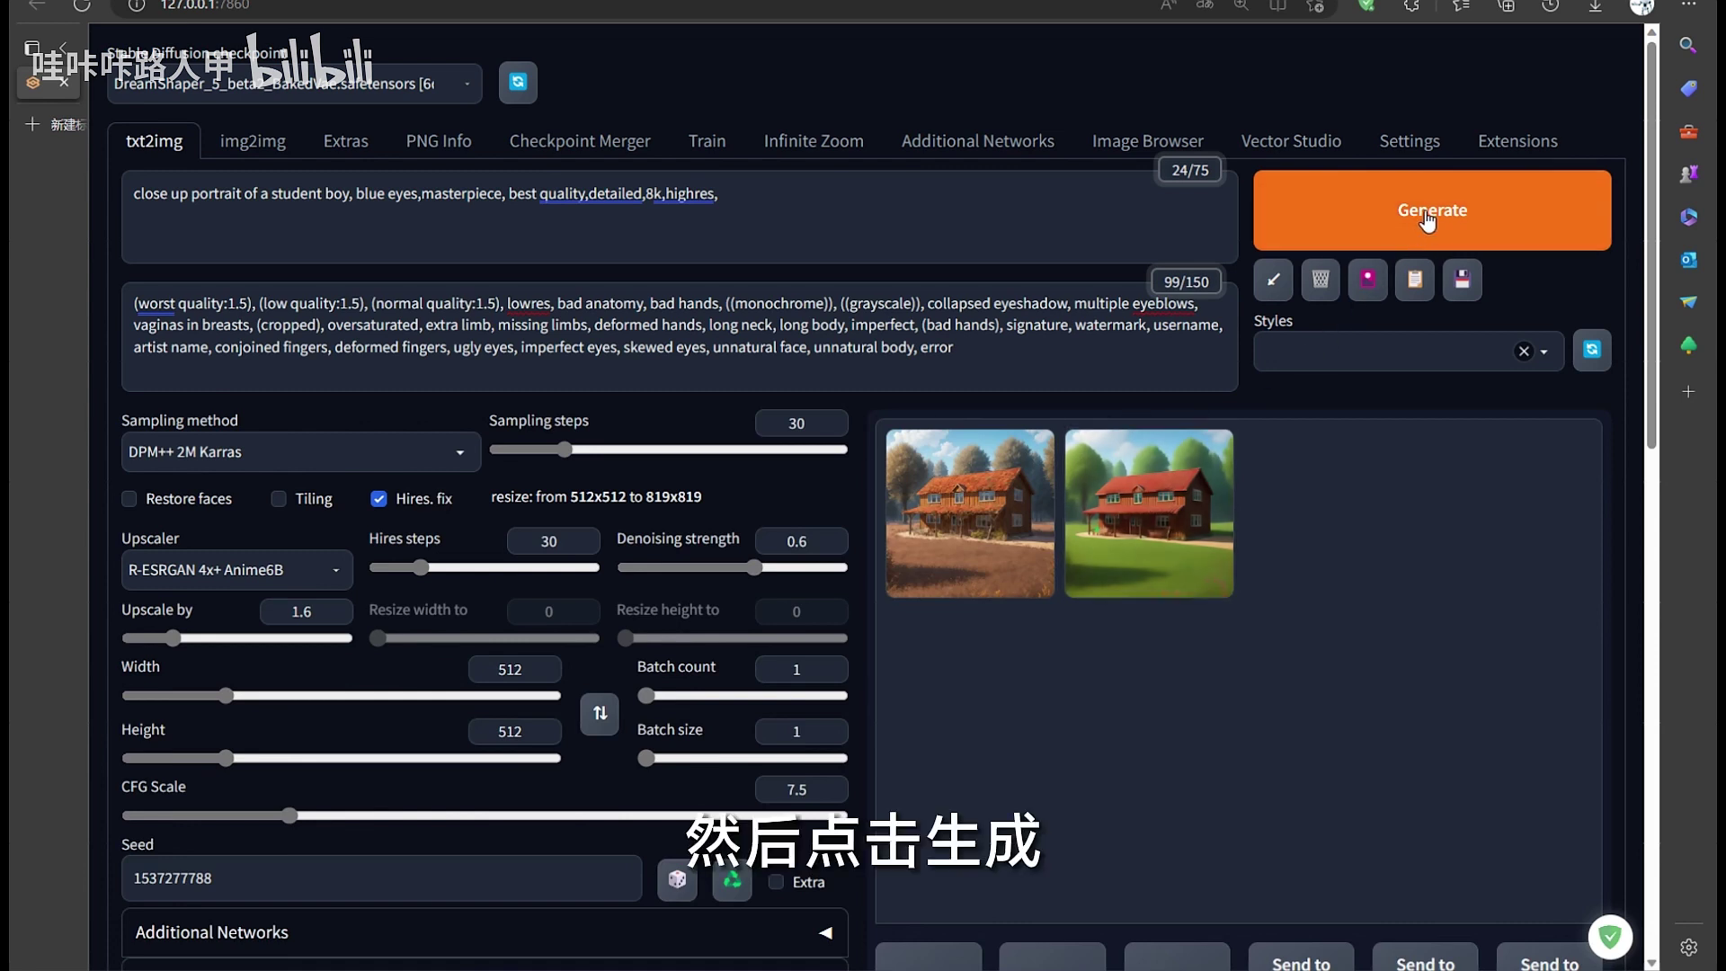
left_click(1428, 215)
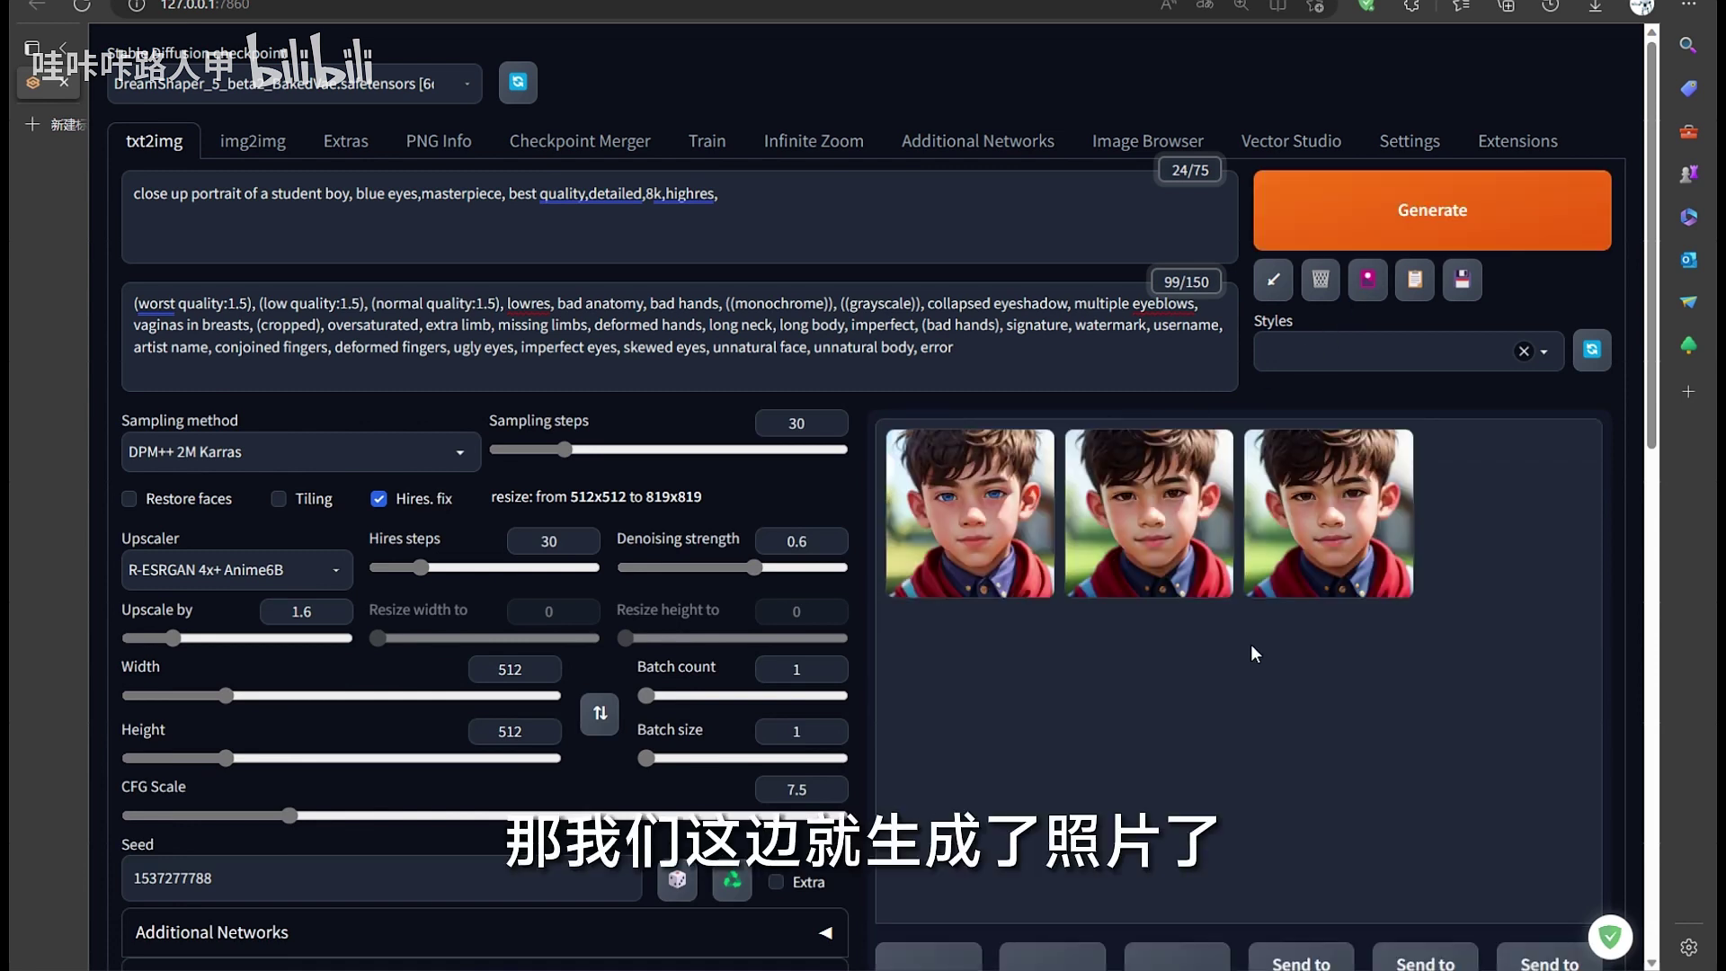
- Compare the blue-eyed portrait with the two other output images
left_click(989, 557)
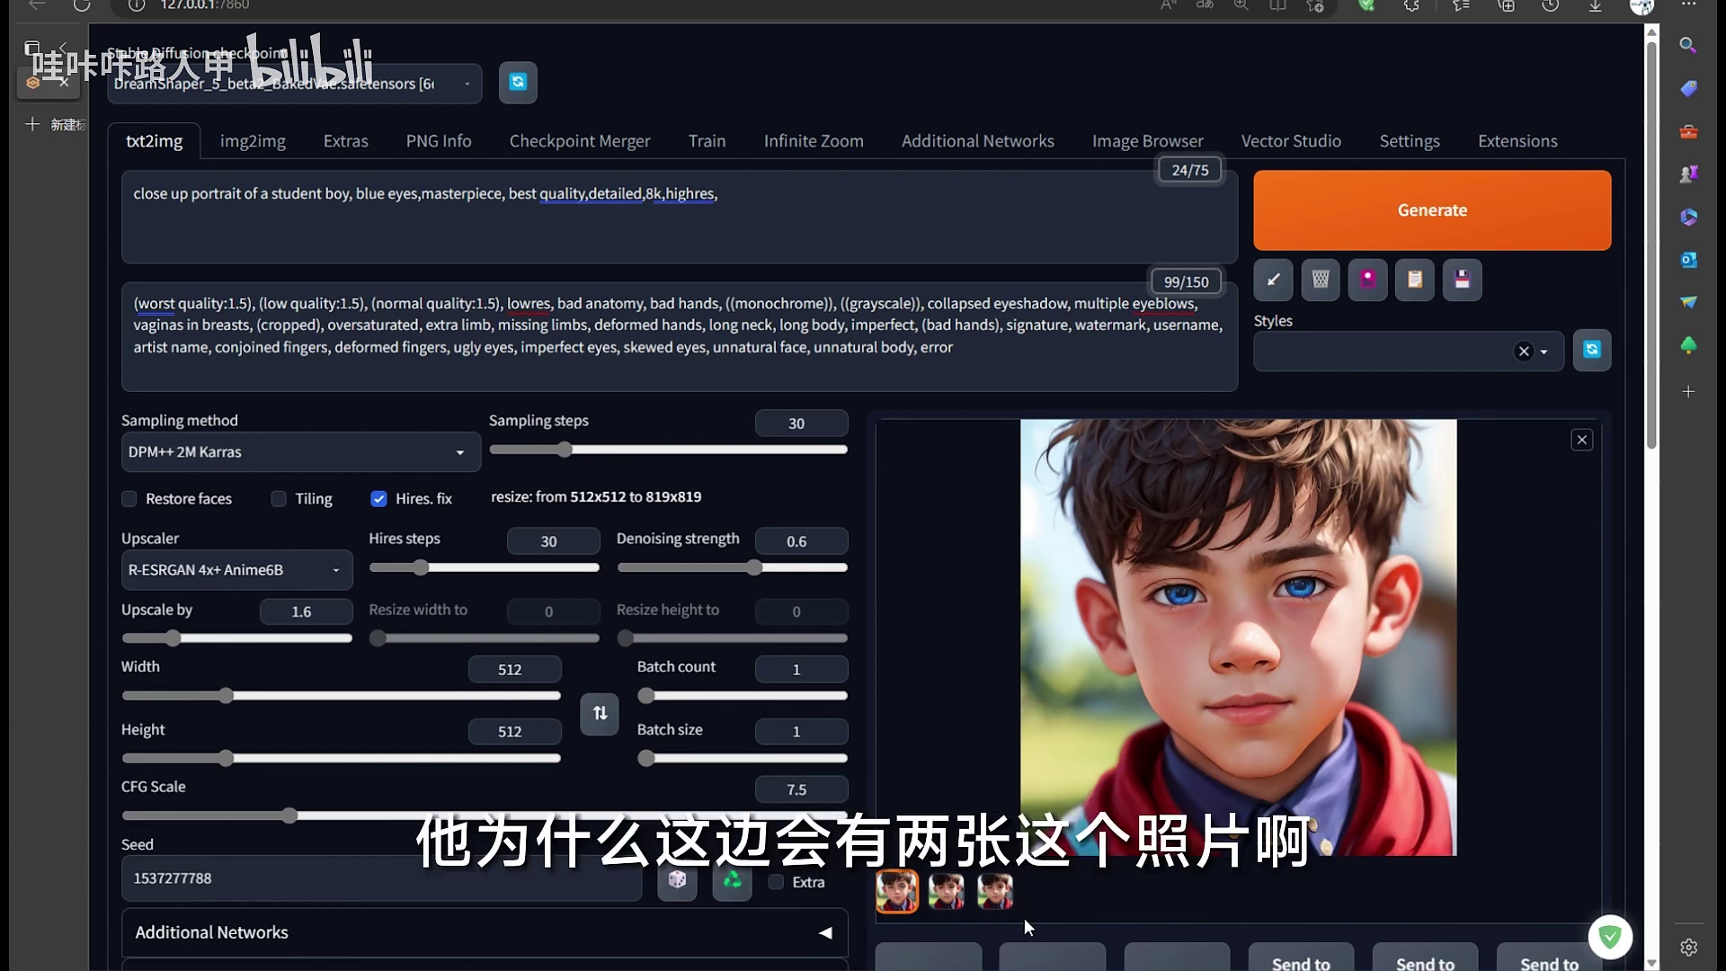
left_click(945, 890)
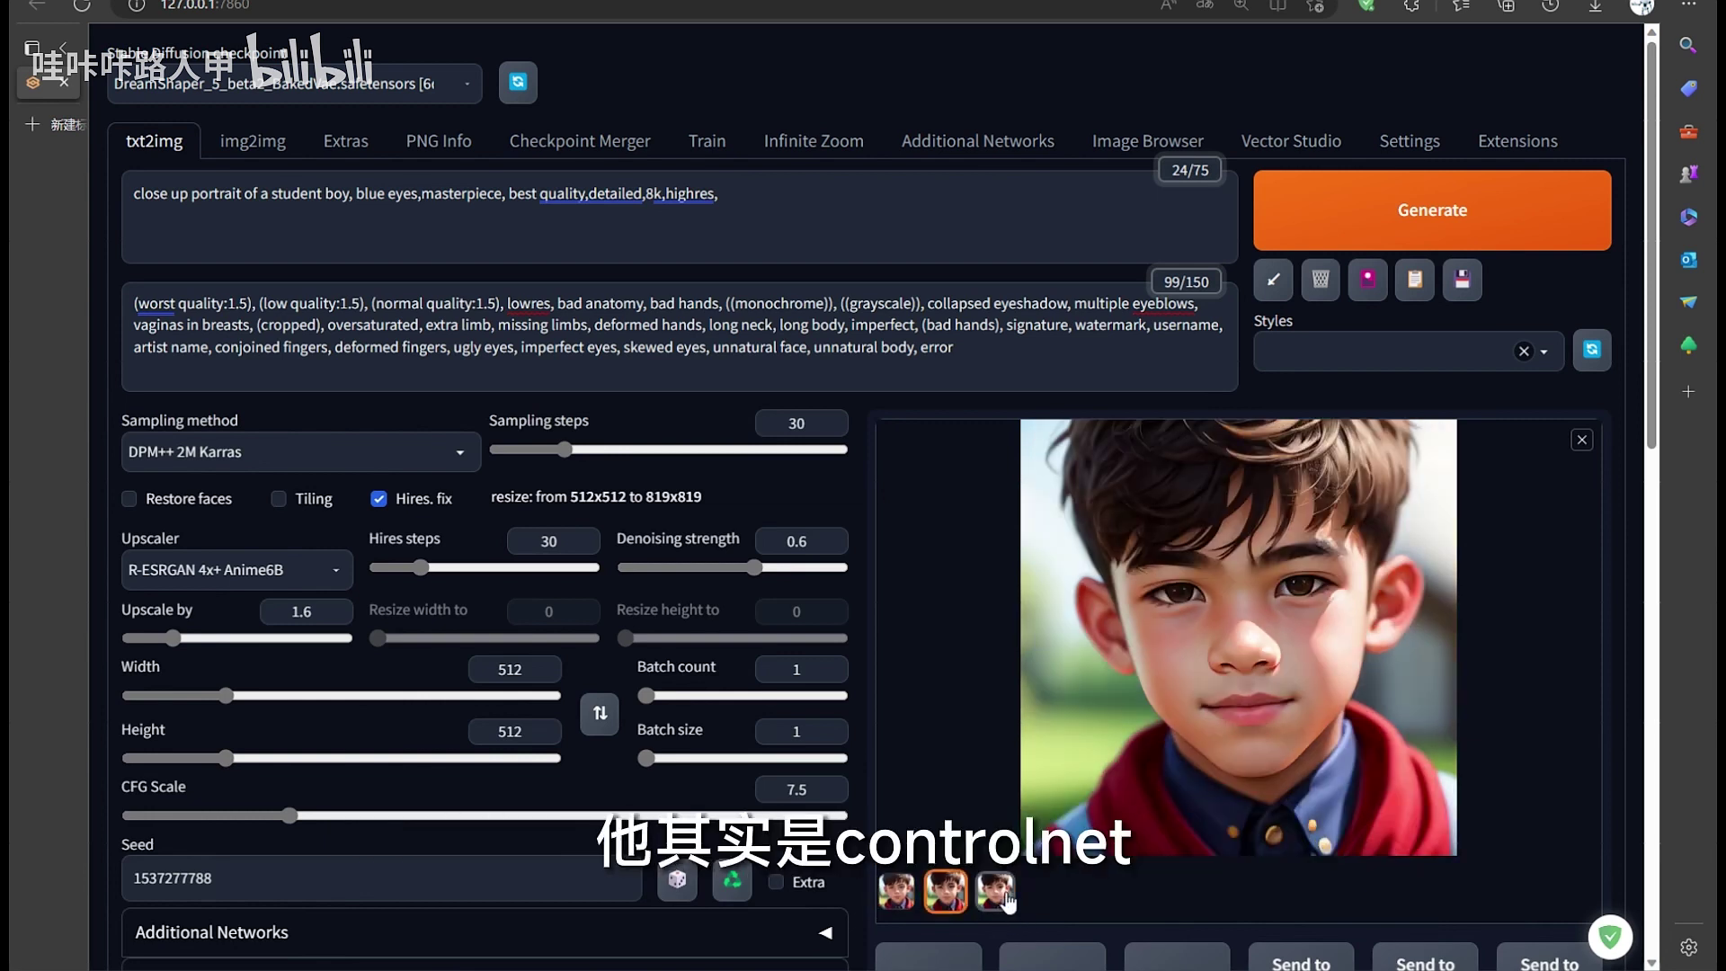
left_click(999, 892)
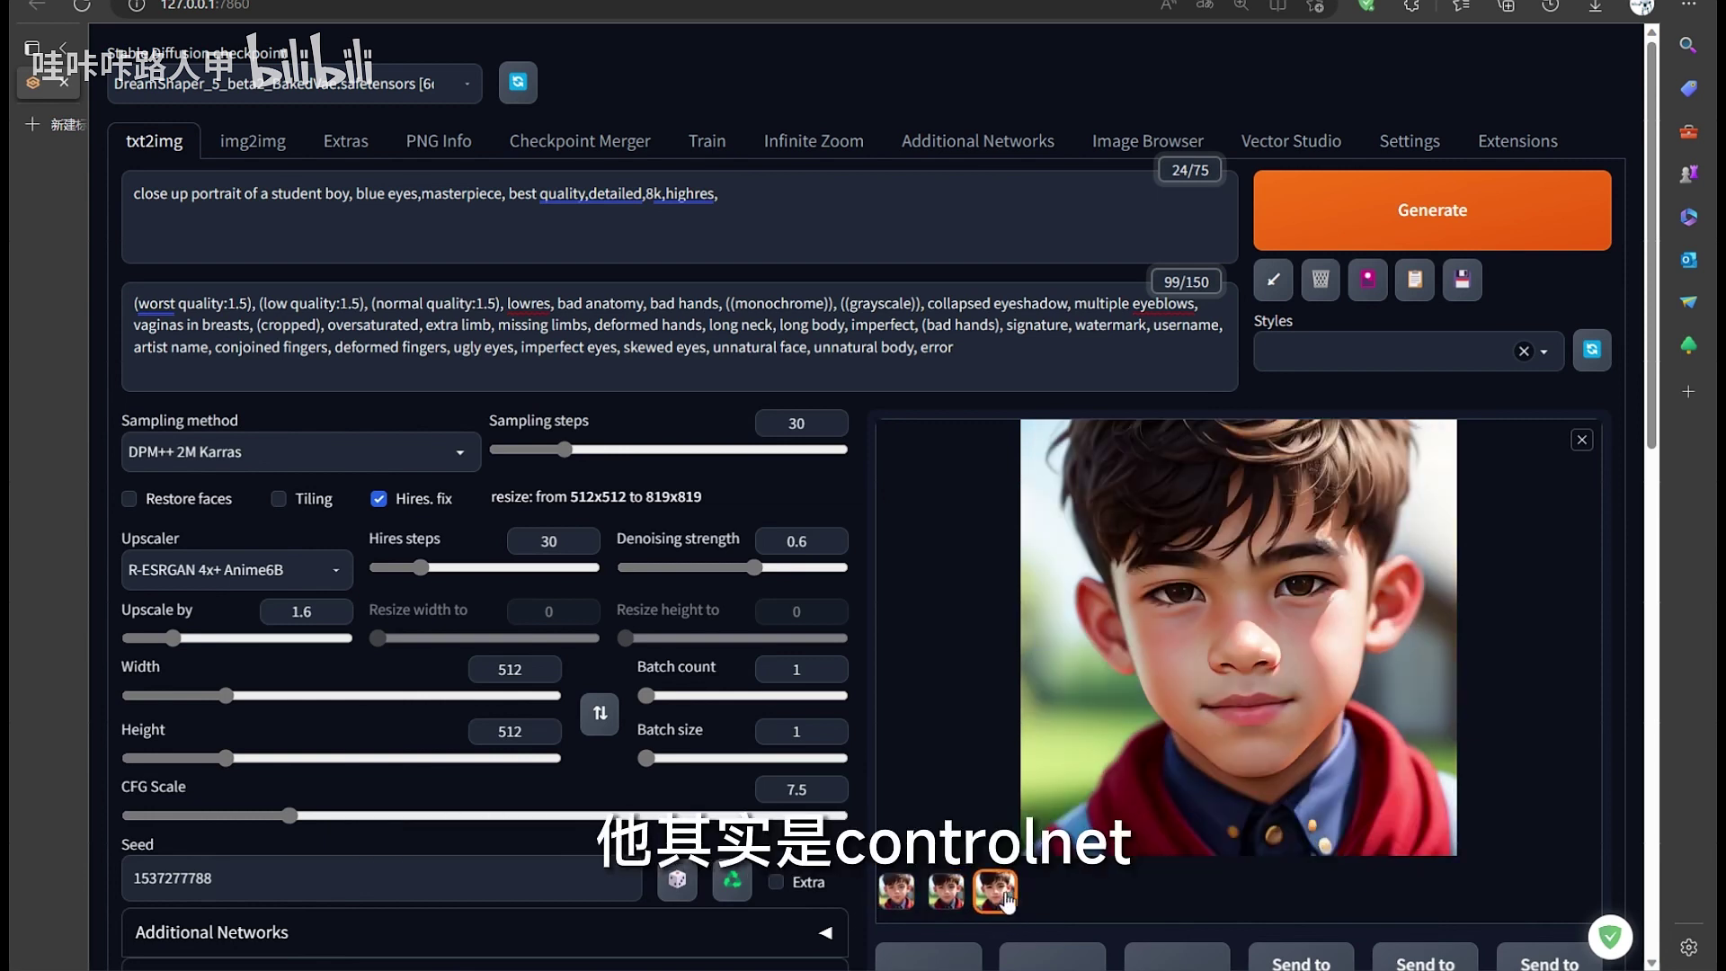
left_click(953, 902)
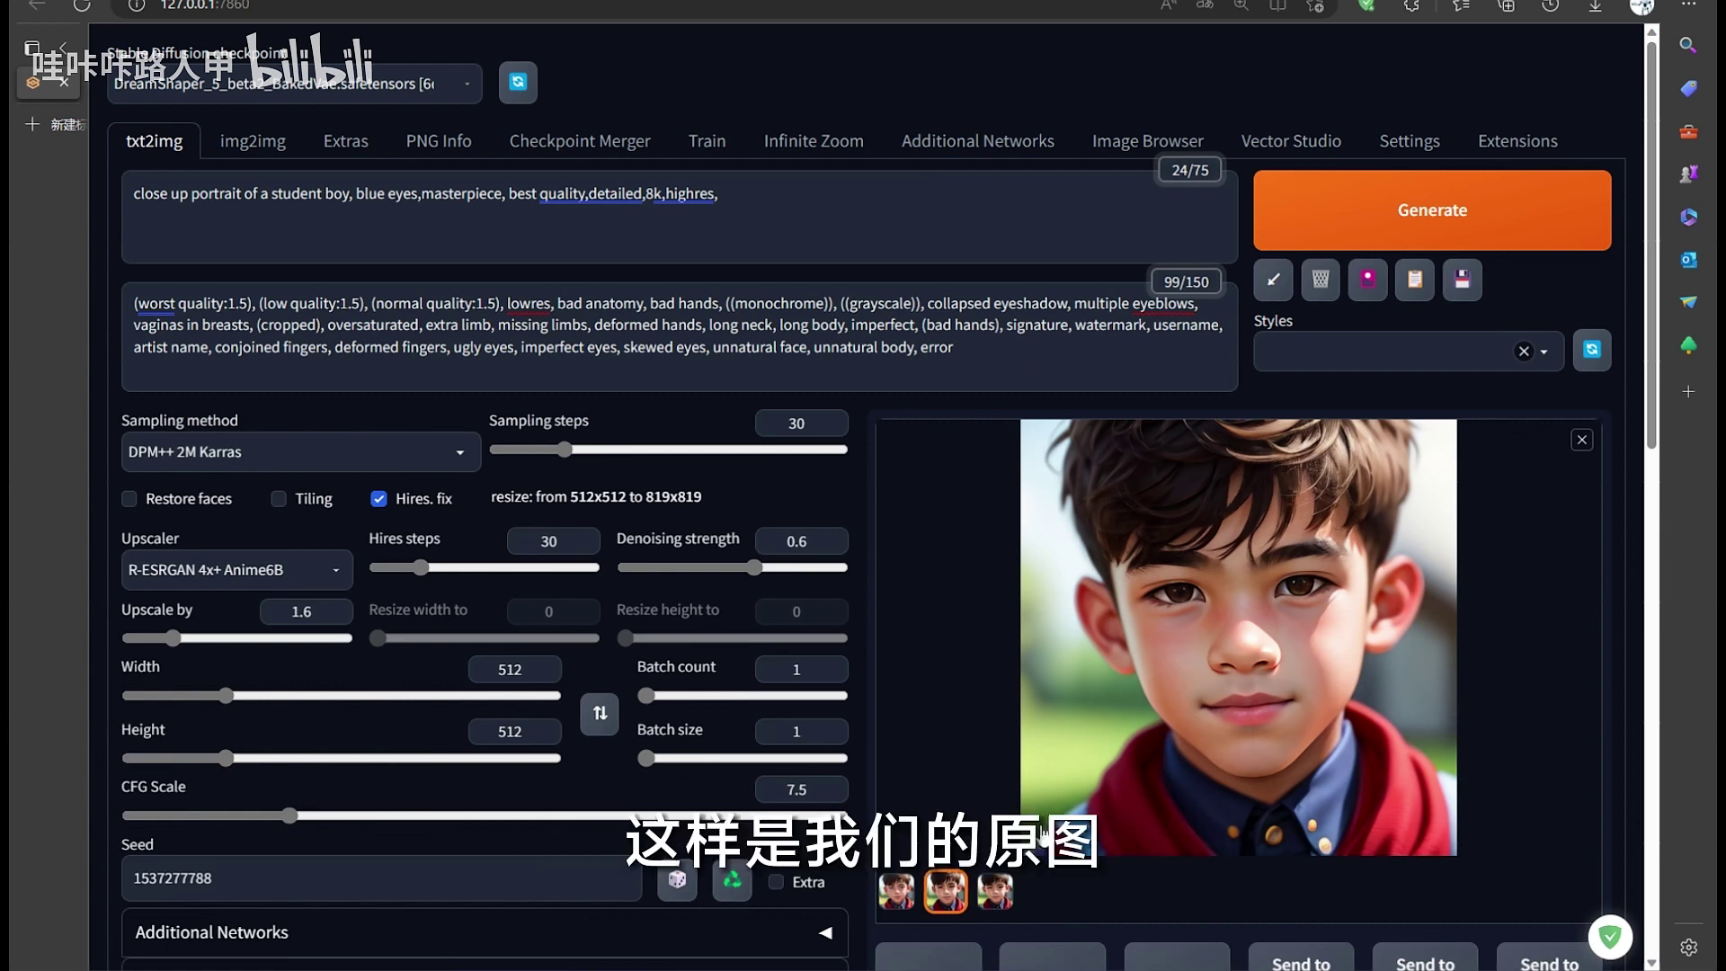
- Compare the generated blue-eyed portrait with the source portrait, including a closer look in the enlarged view
left_click(899, 892)
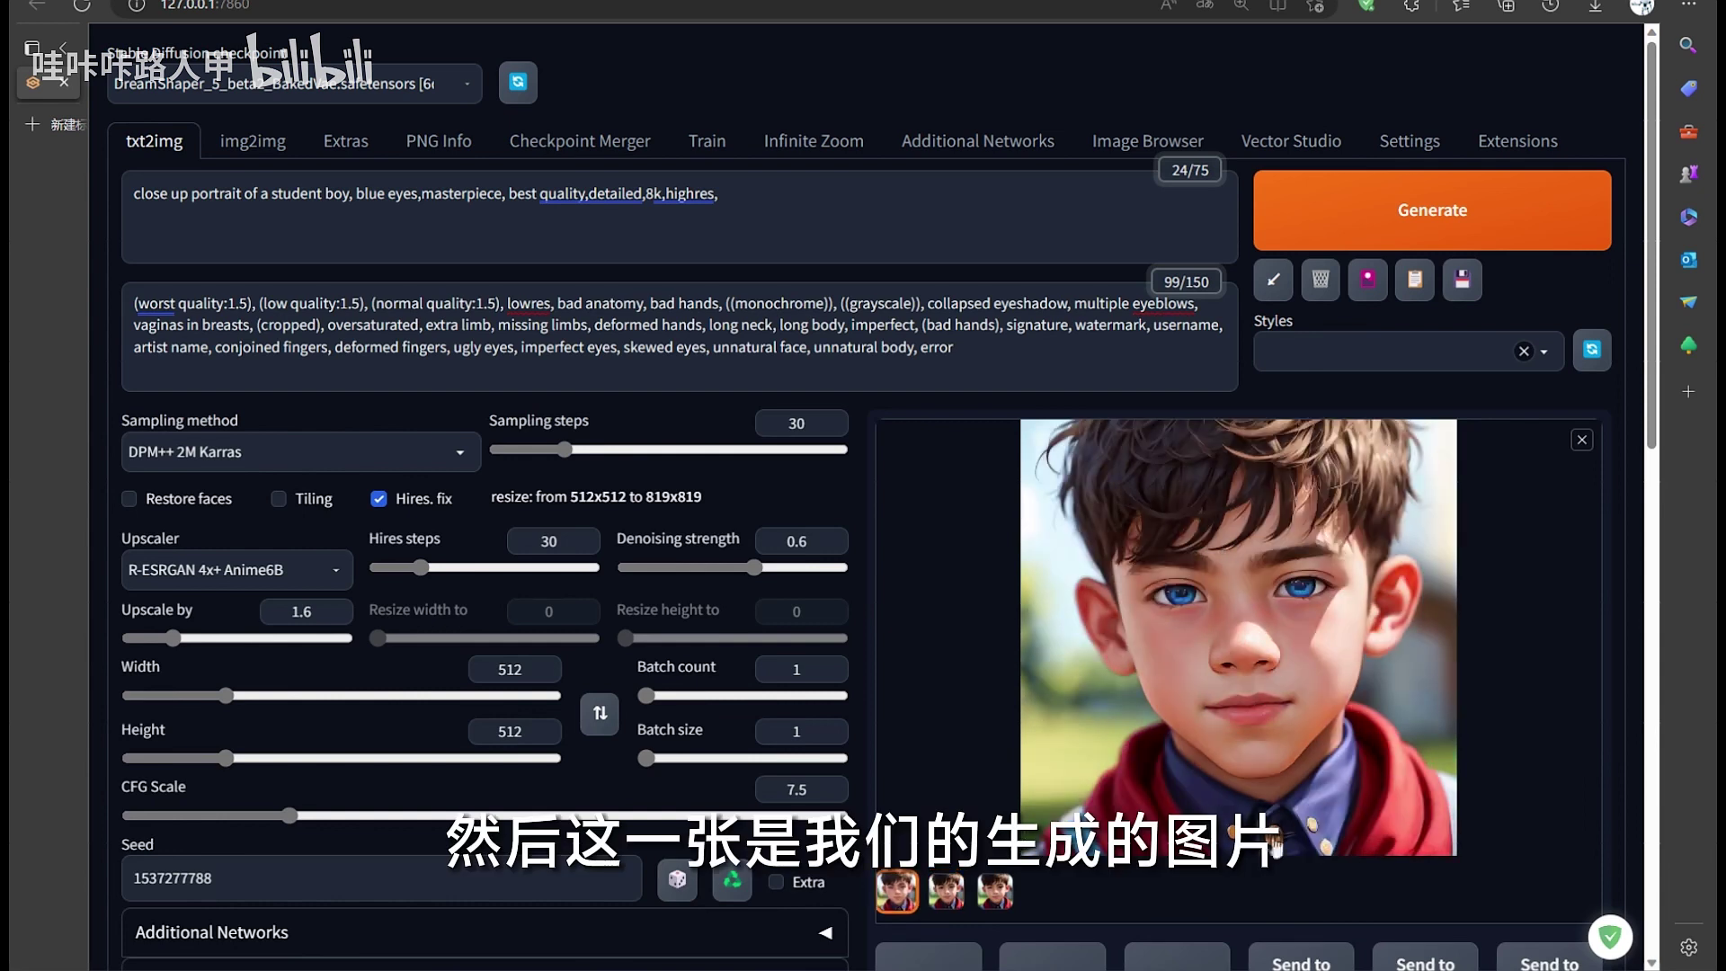
left_click(945, 895)
left_click(899, 894)
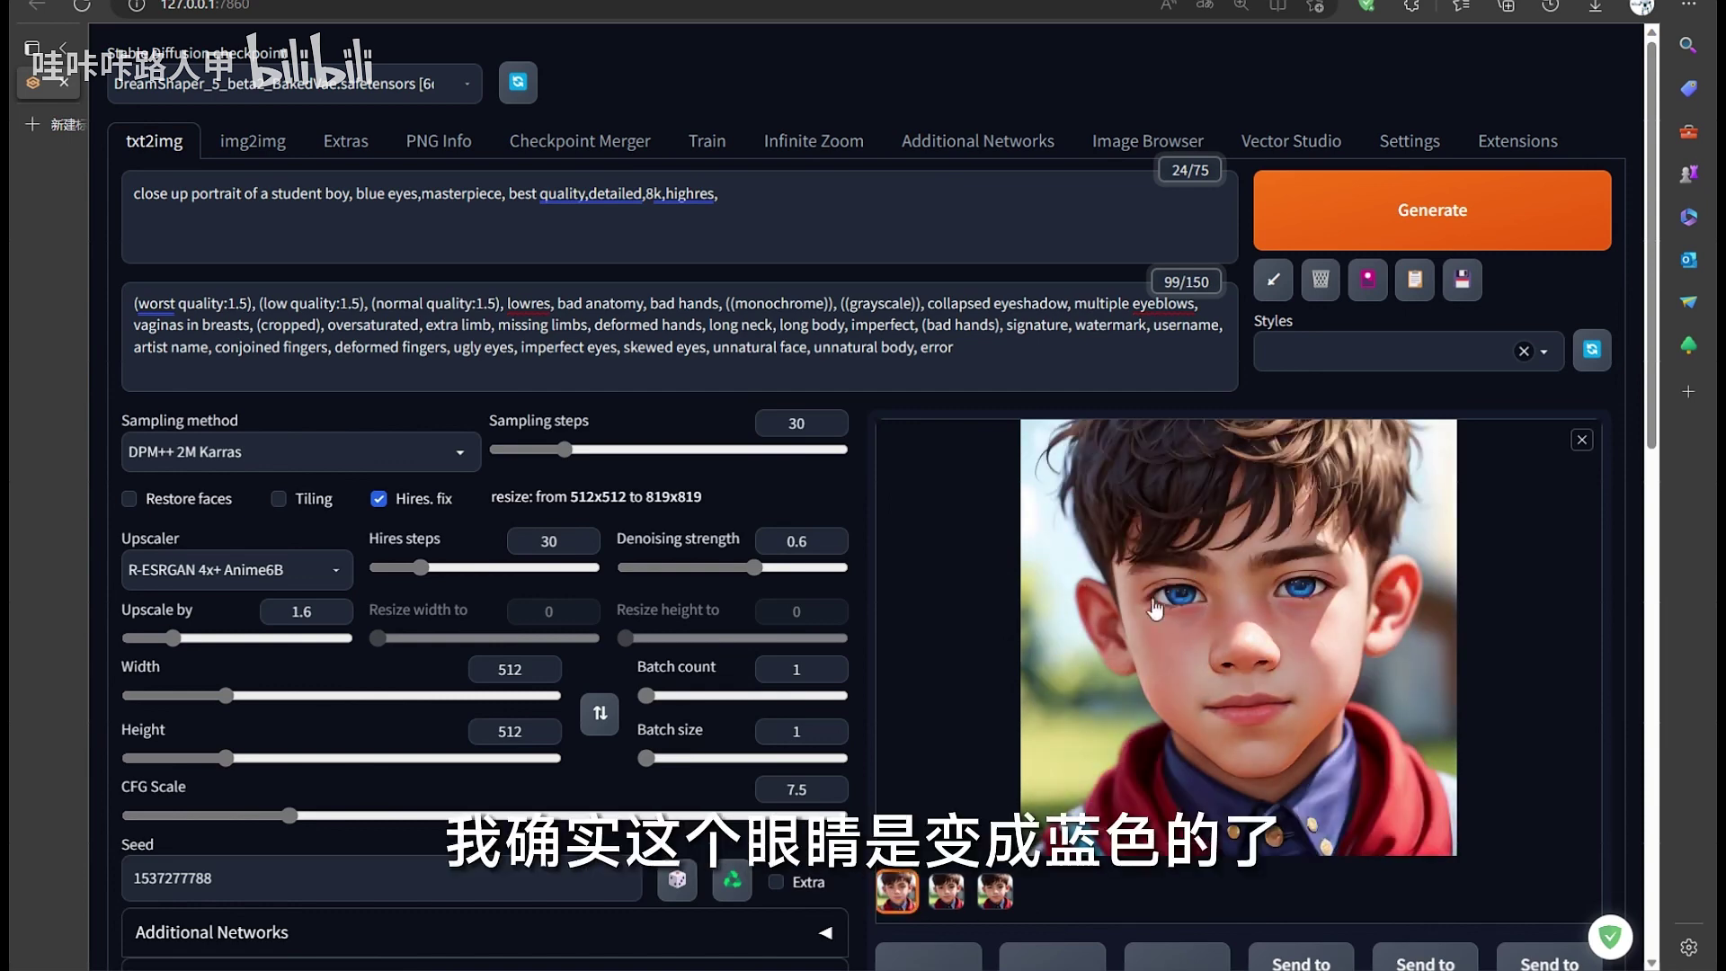
left_click(1298, 593)
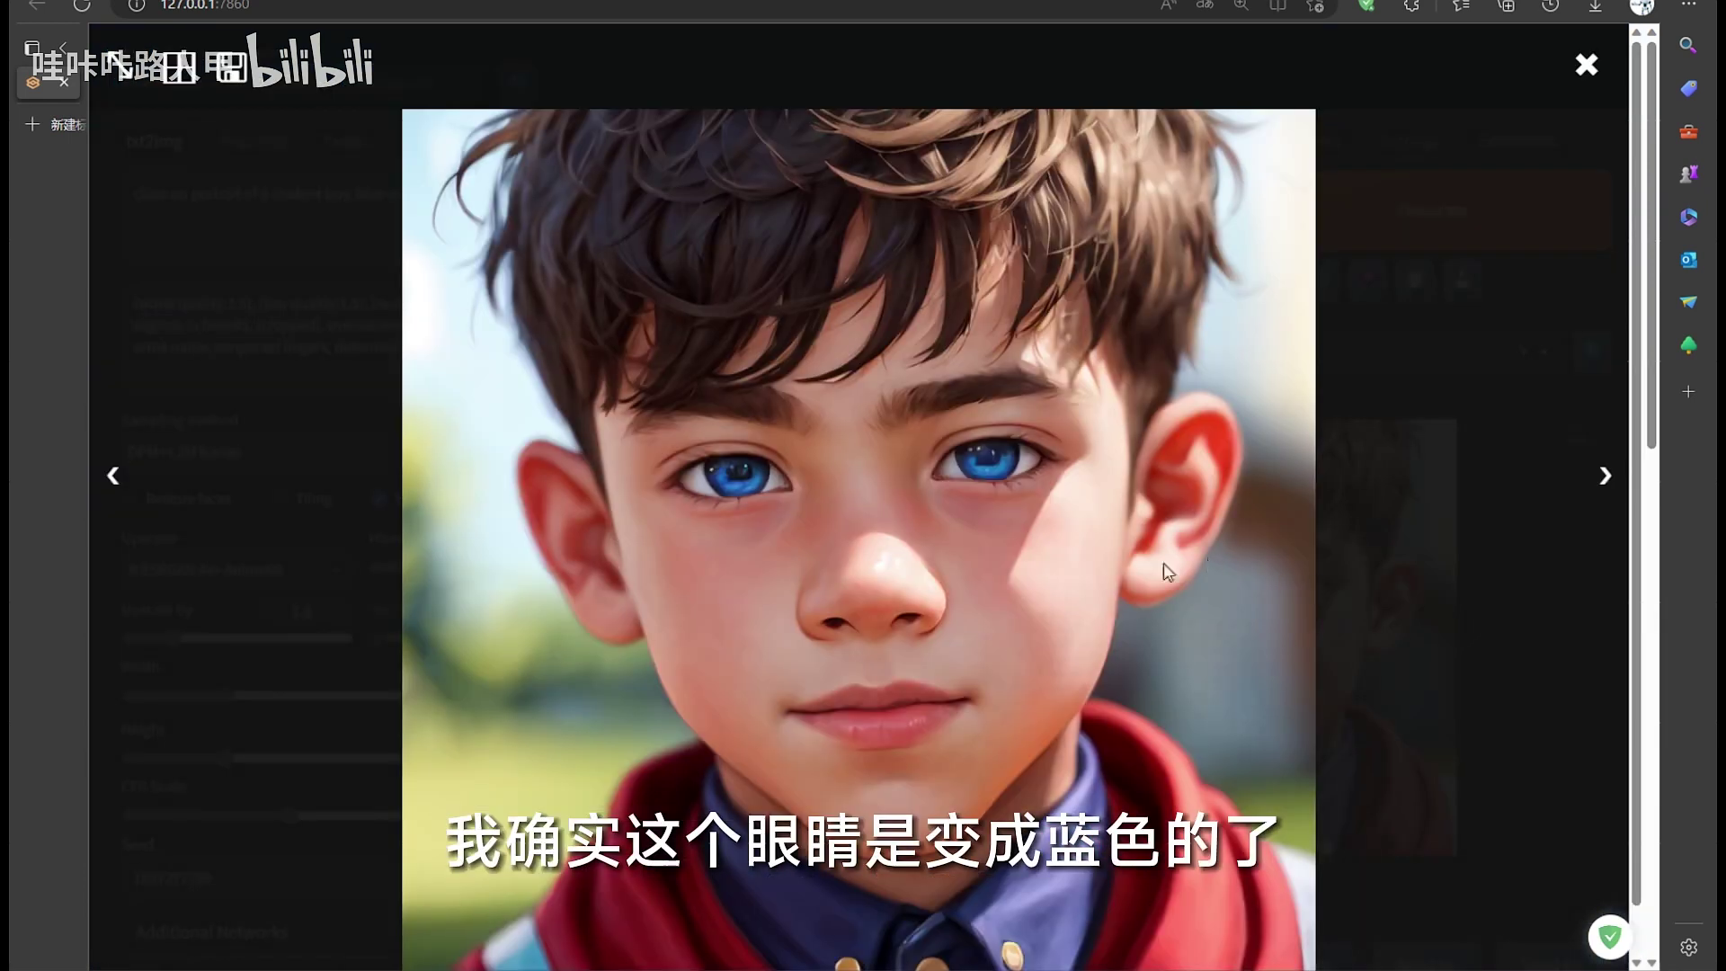
left_click(1587, 63)
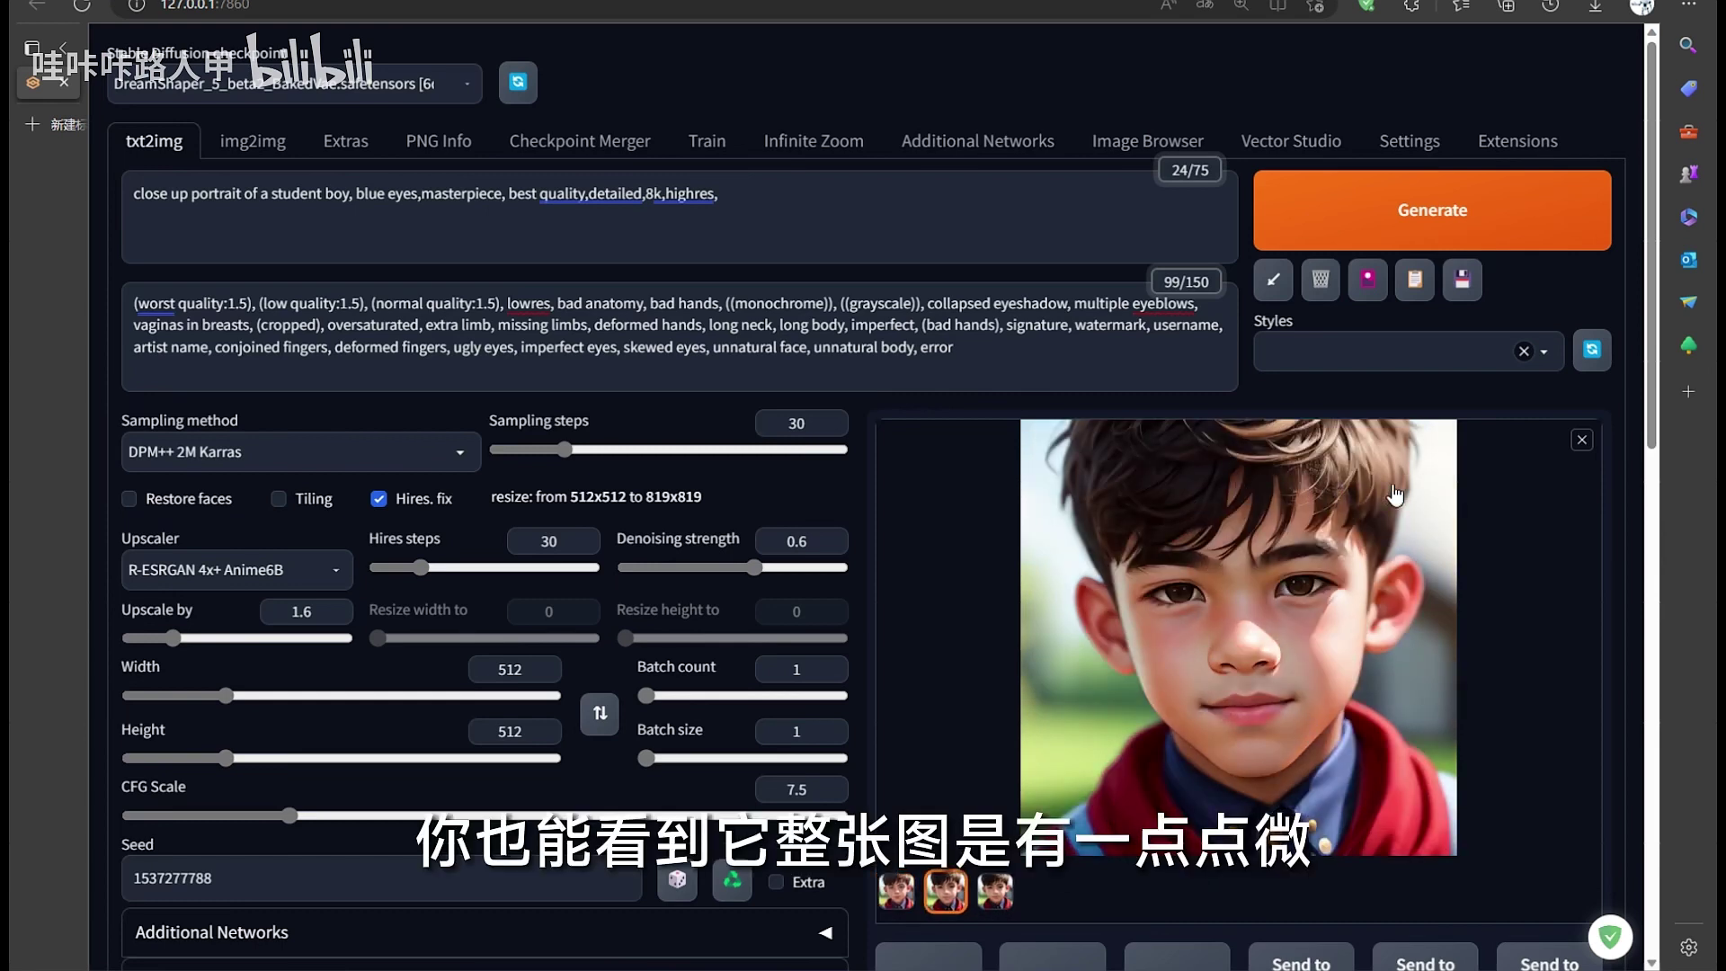
left_click(897, 890)
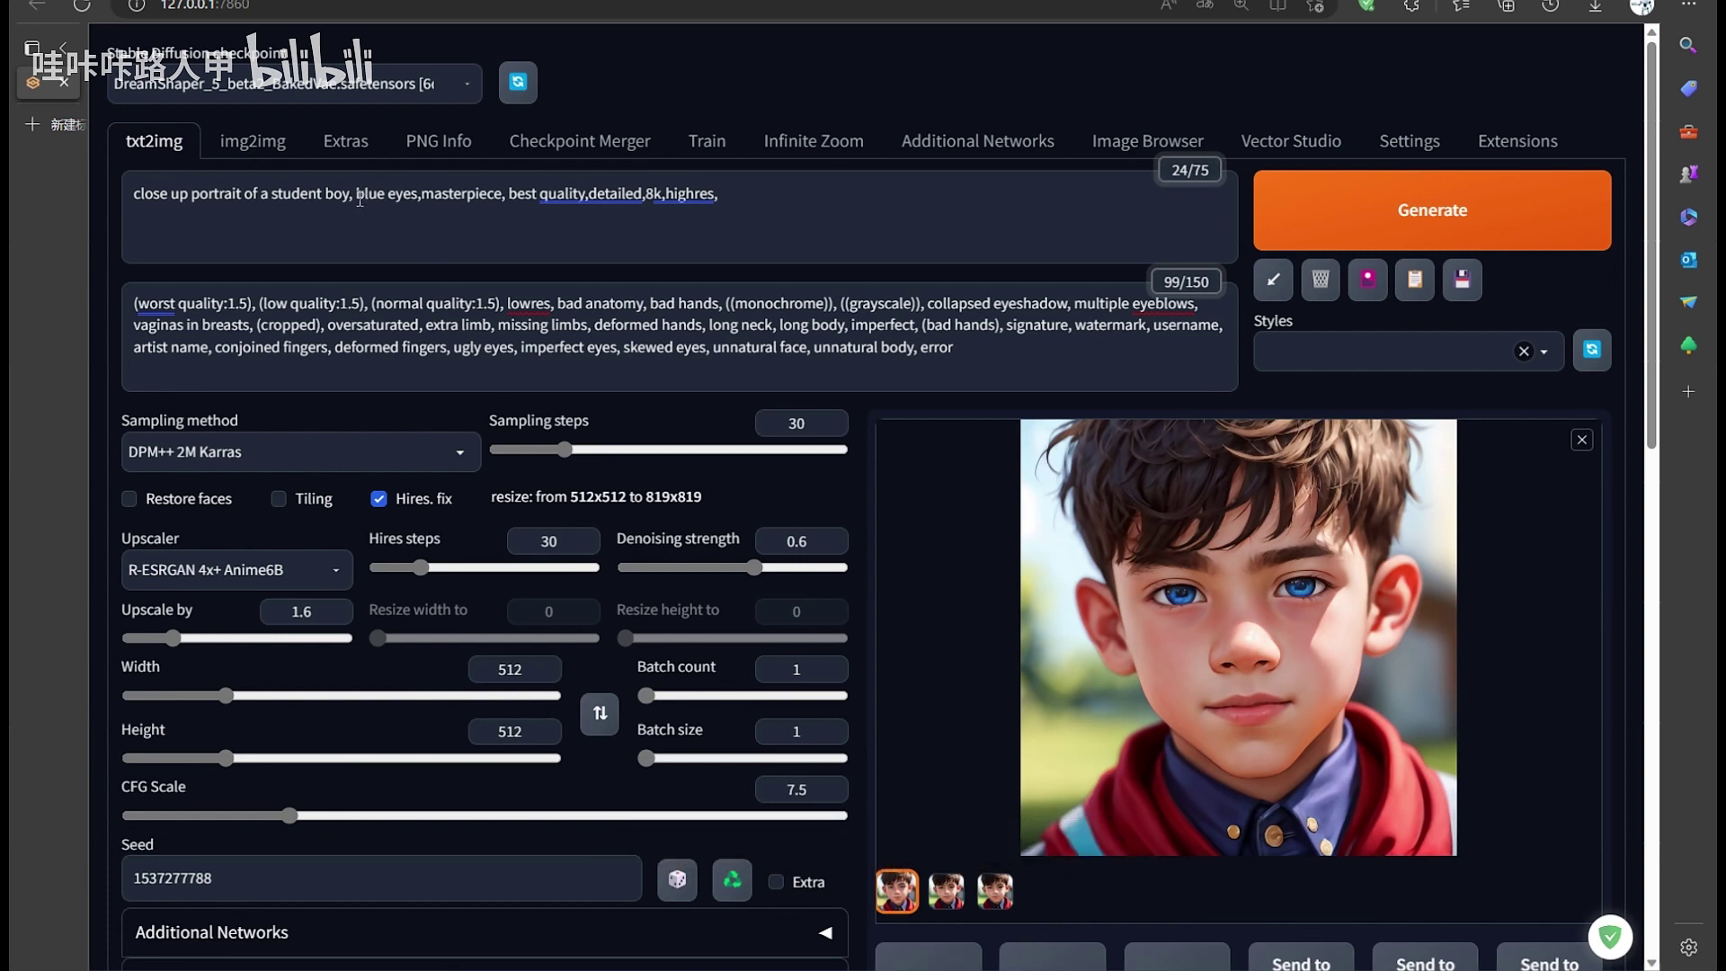
- Highlight the blue eyes wording in the prompt and check the composition differences between the generated and source portraits
left_click_drag(357, 199, 416, 201)
left_click(387, 208)
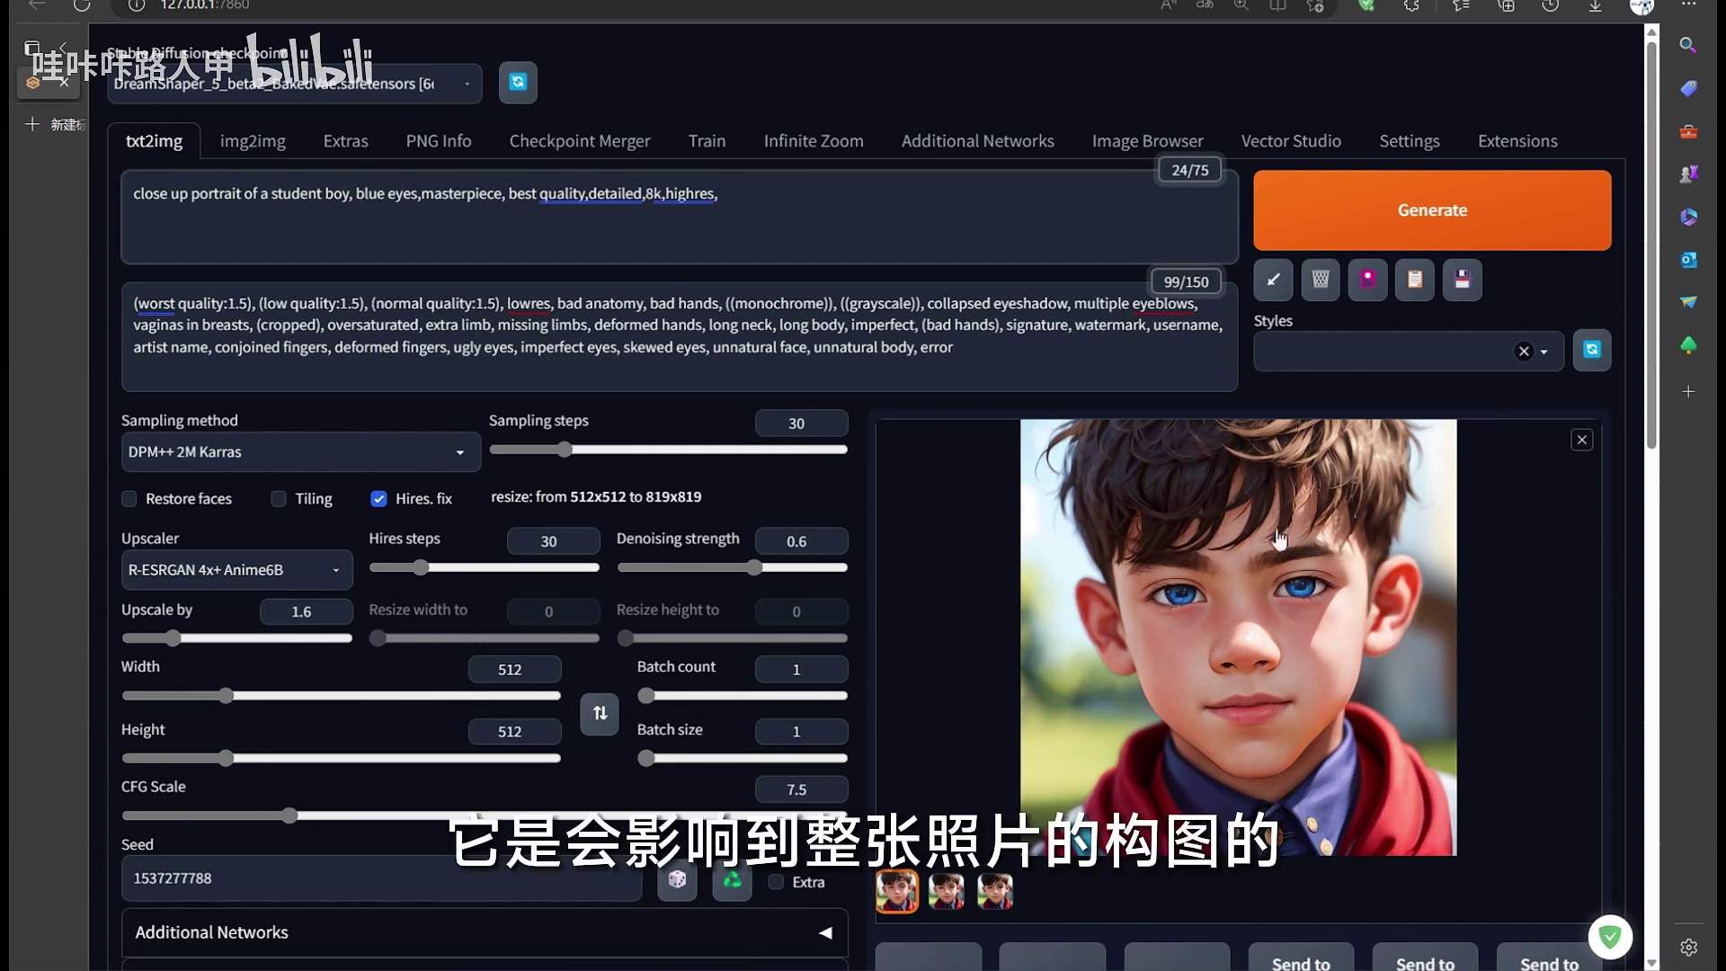
left_click(947, 894)
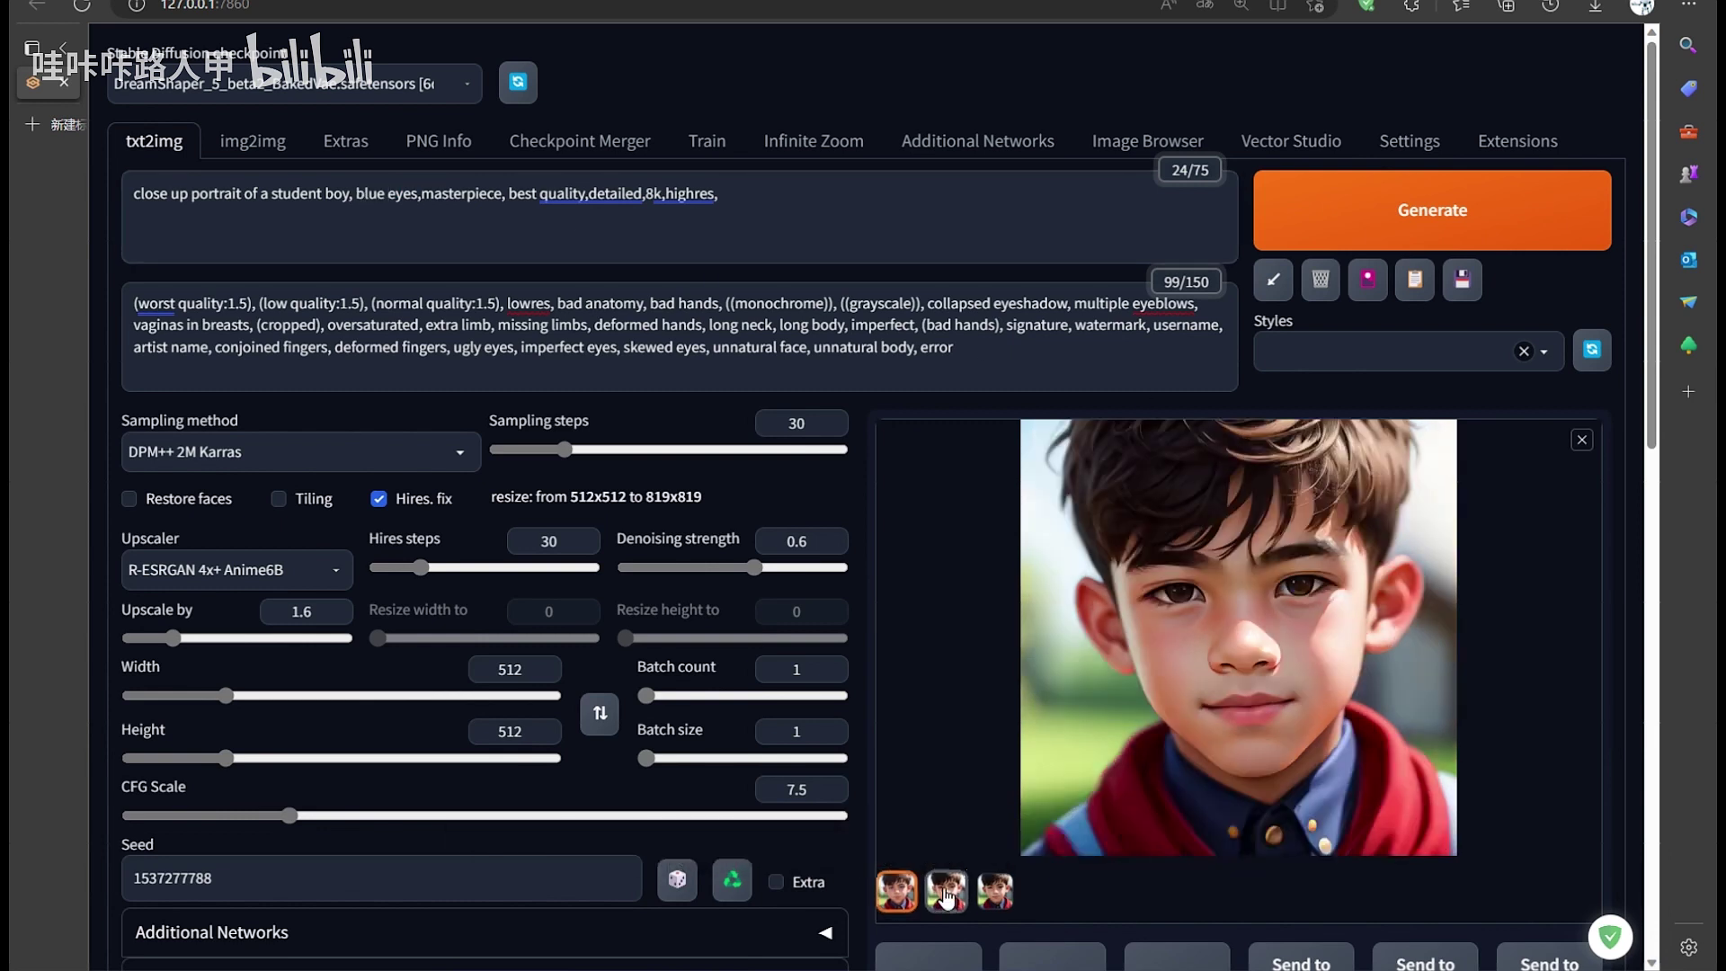
left_click(903, 893)
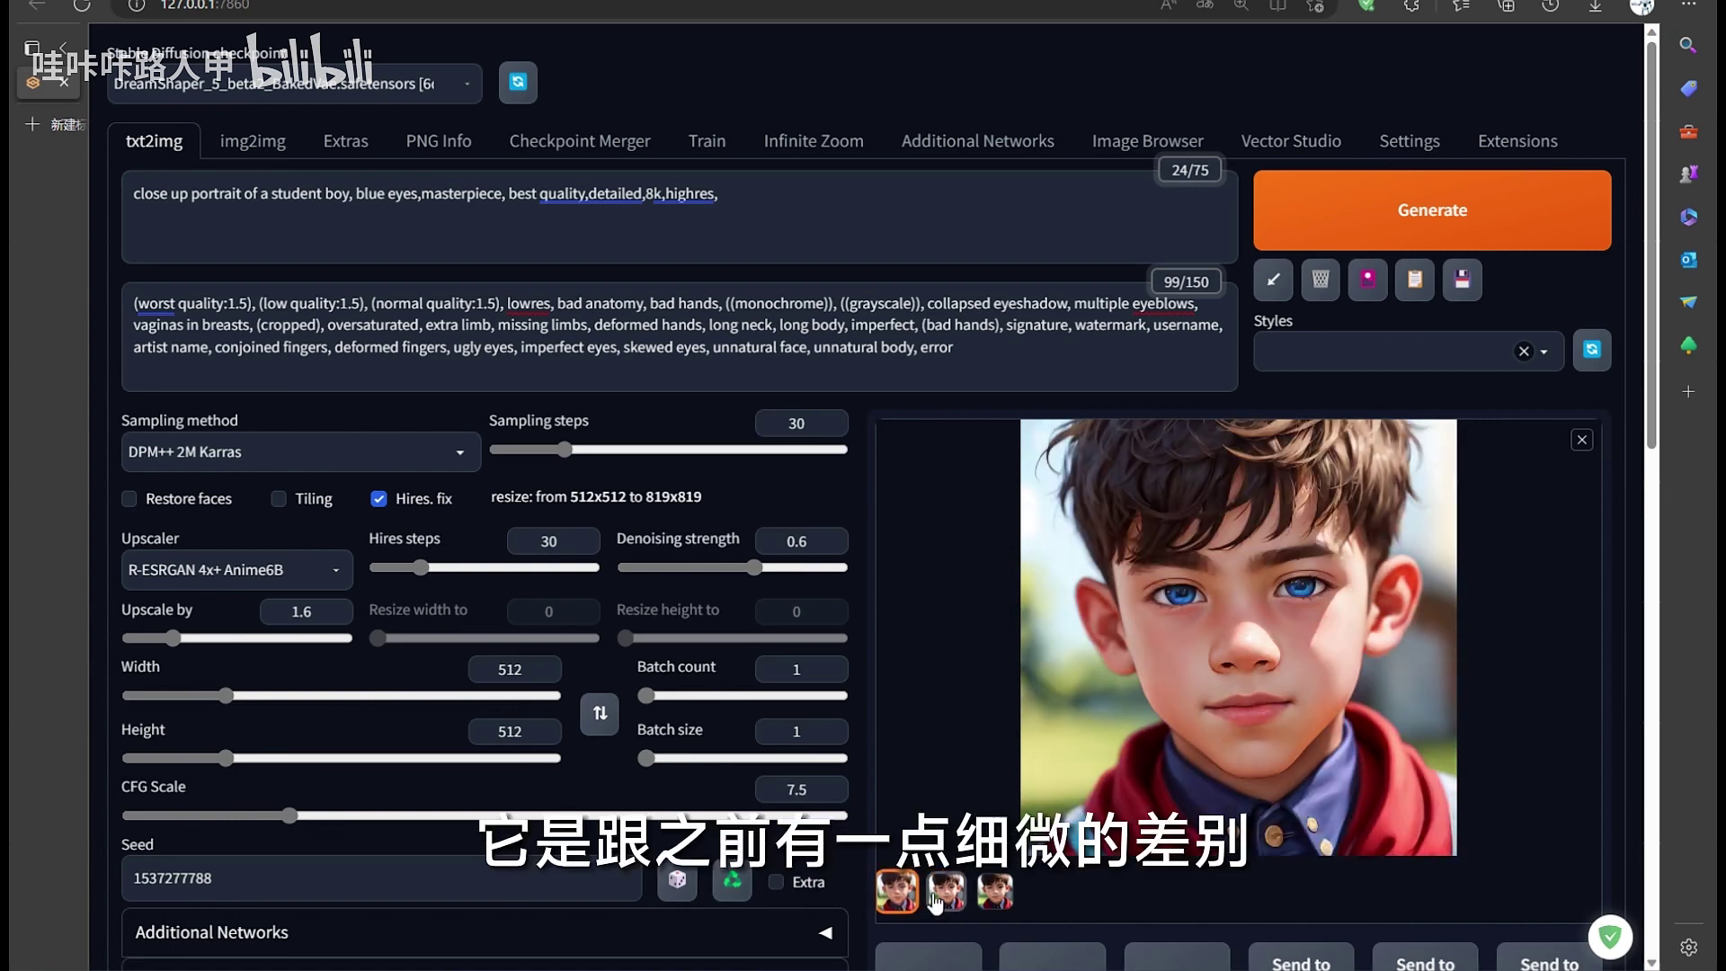
left_click(946, 894)
left_click(904, 892)
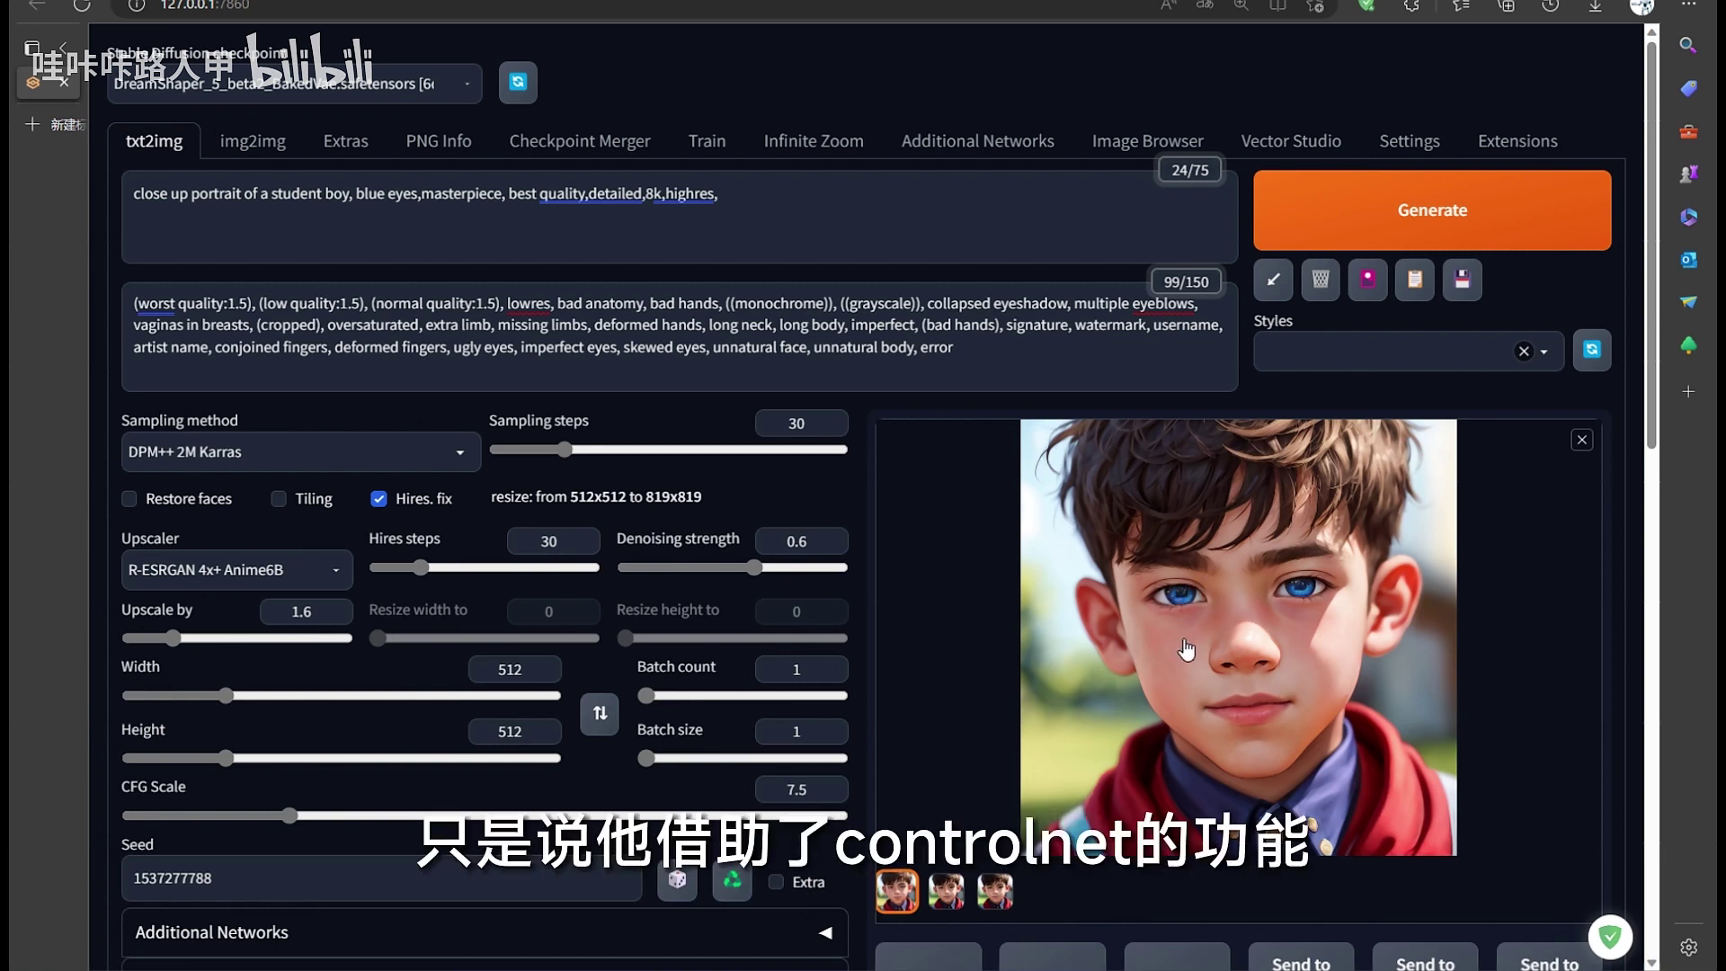
- Review the ControlNet input image of the boy and compare it with the generated portrait
scroll(831, 731, "down", 6)
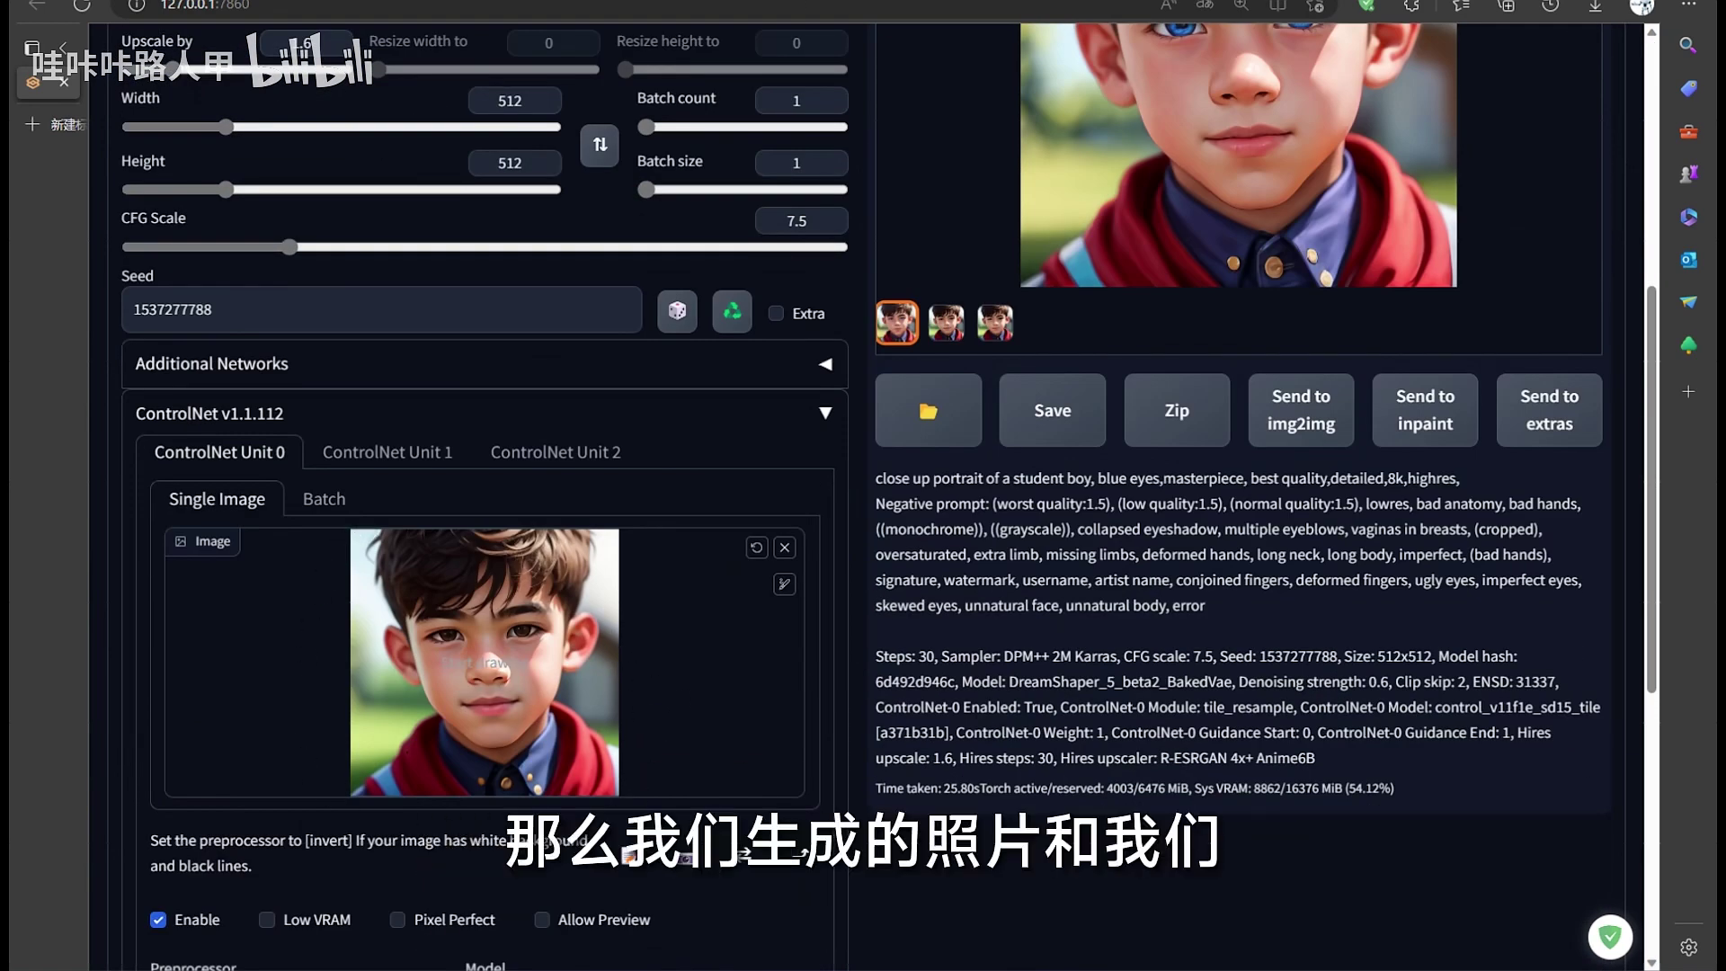
scroll(990, 627, "up", 5)
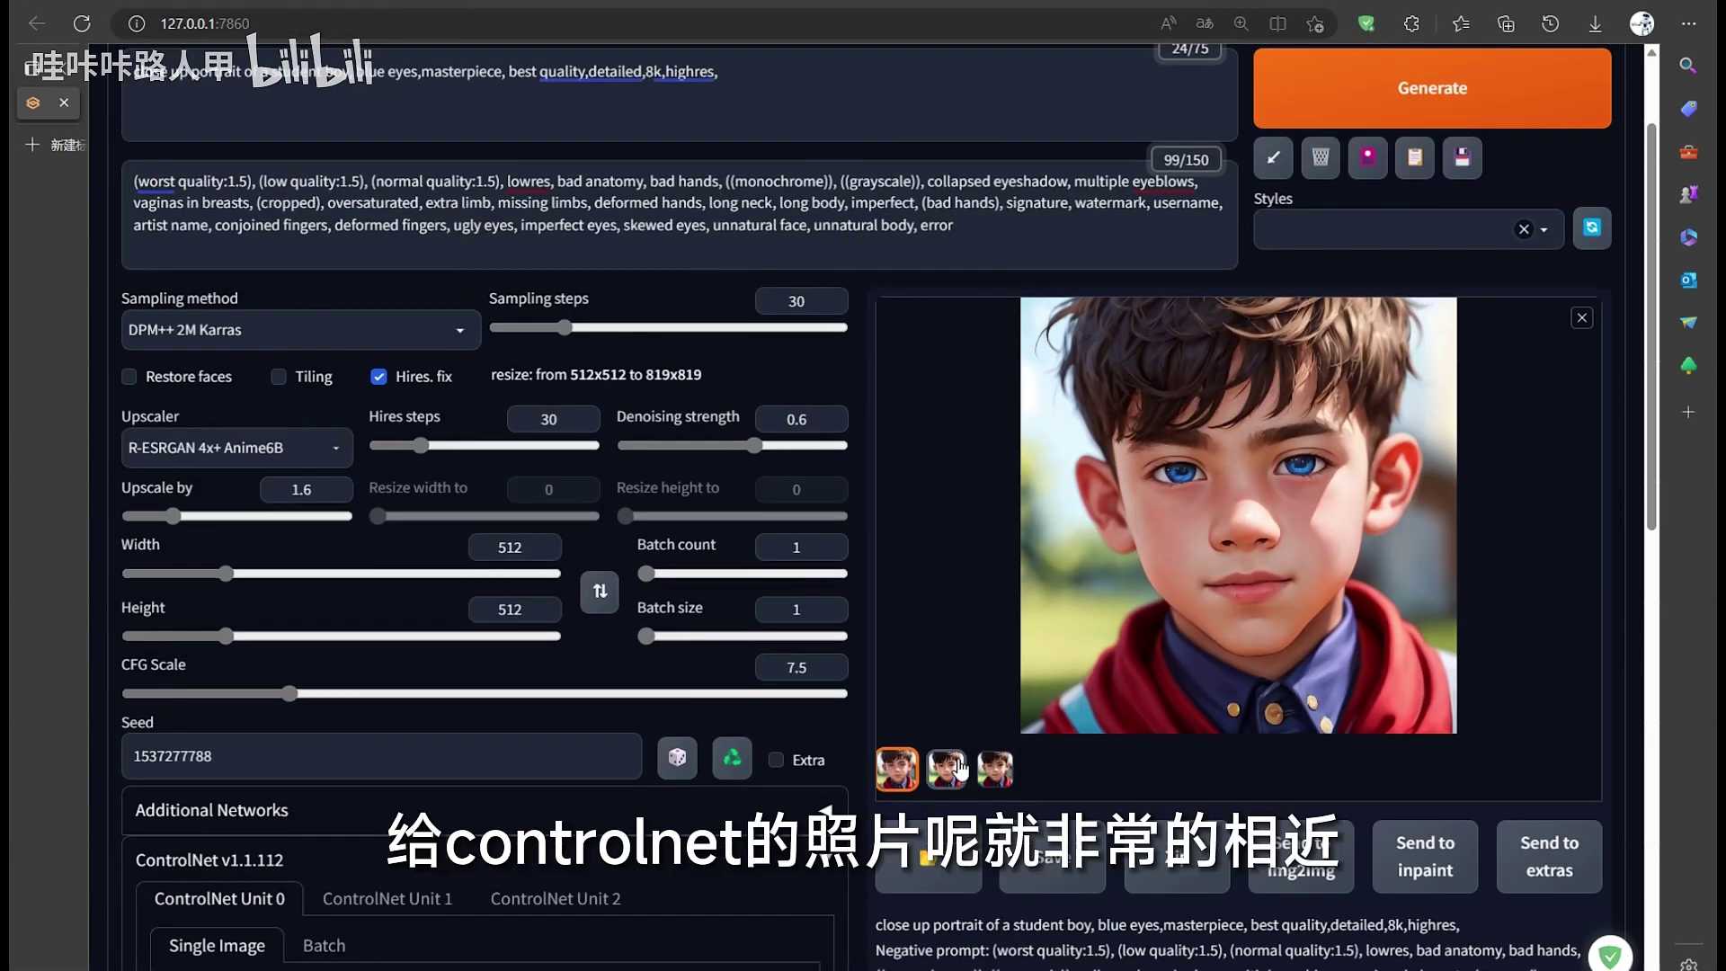
left_click(959, 768)
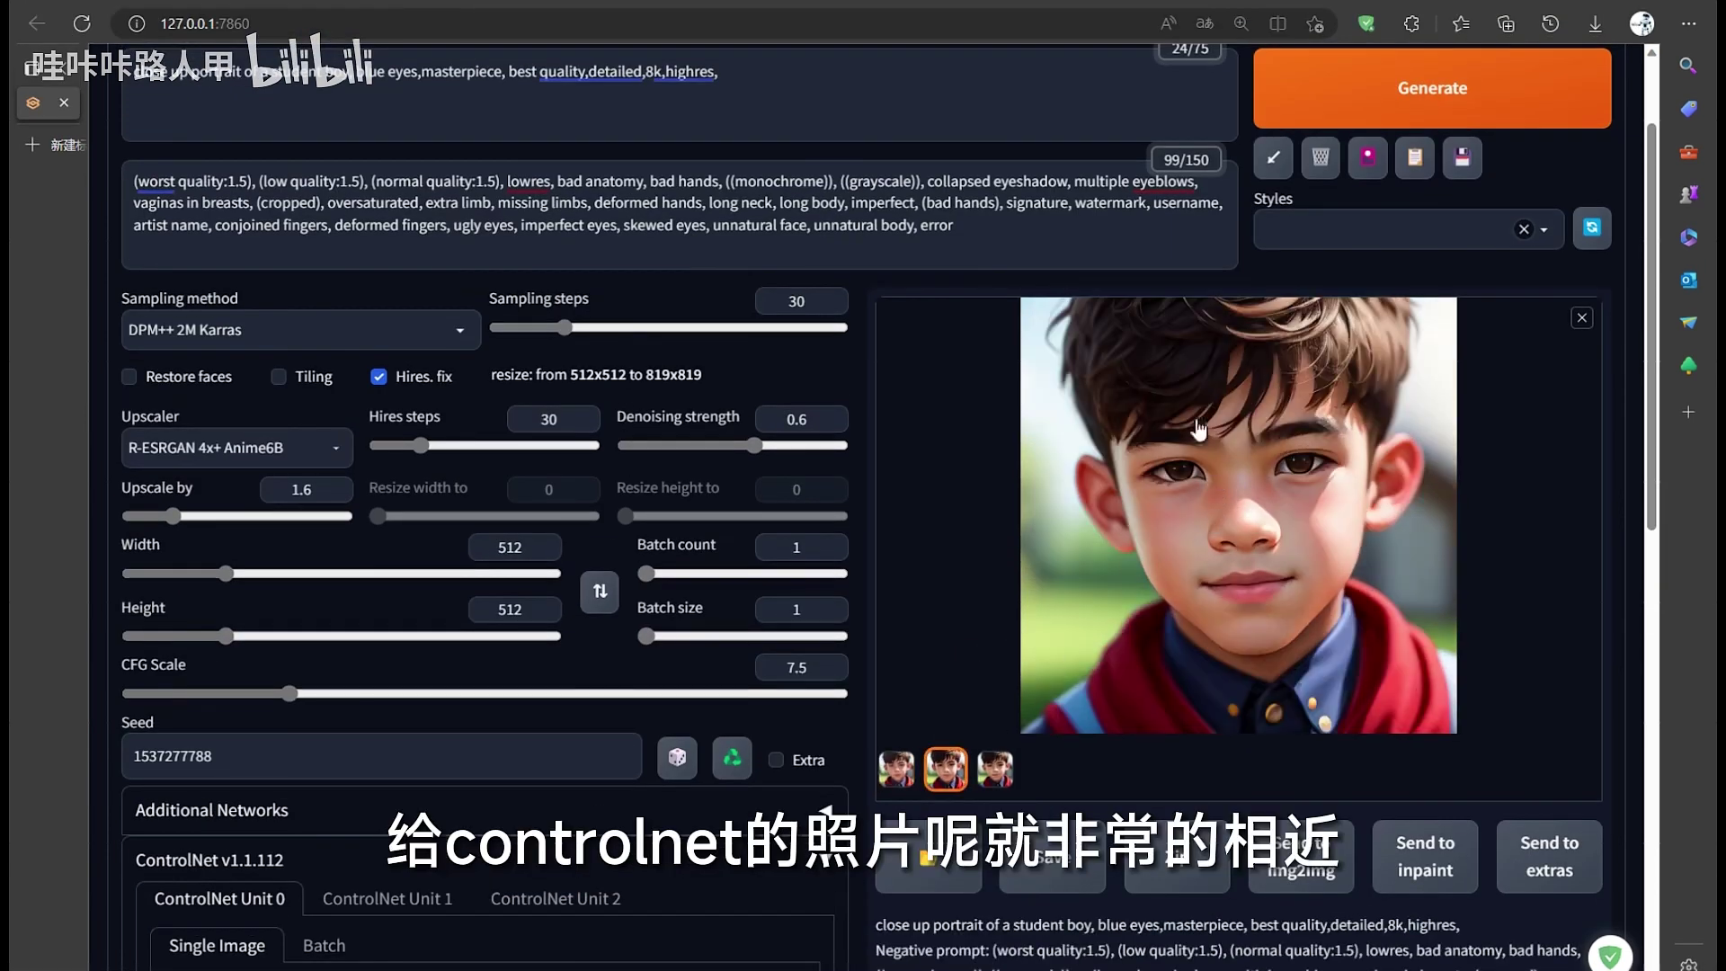
left_click(898, 770)
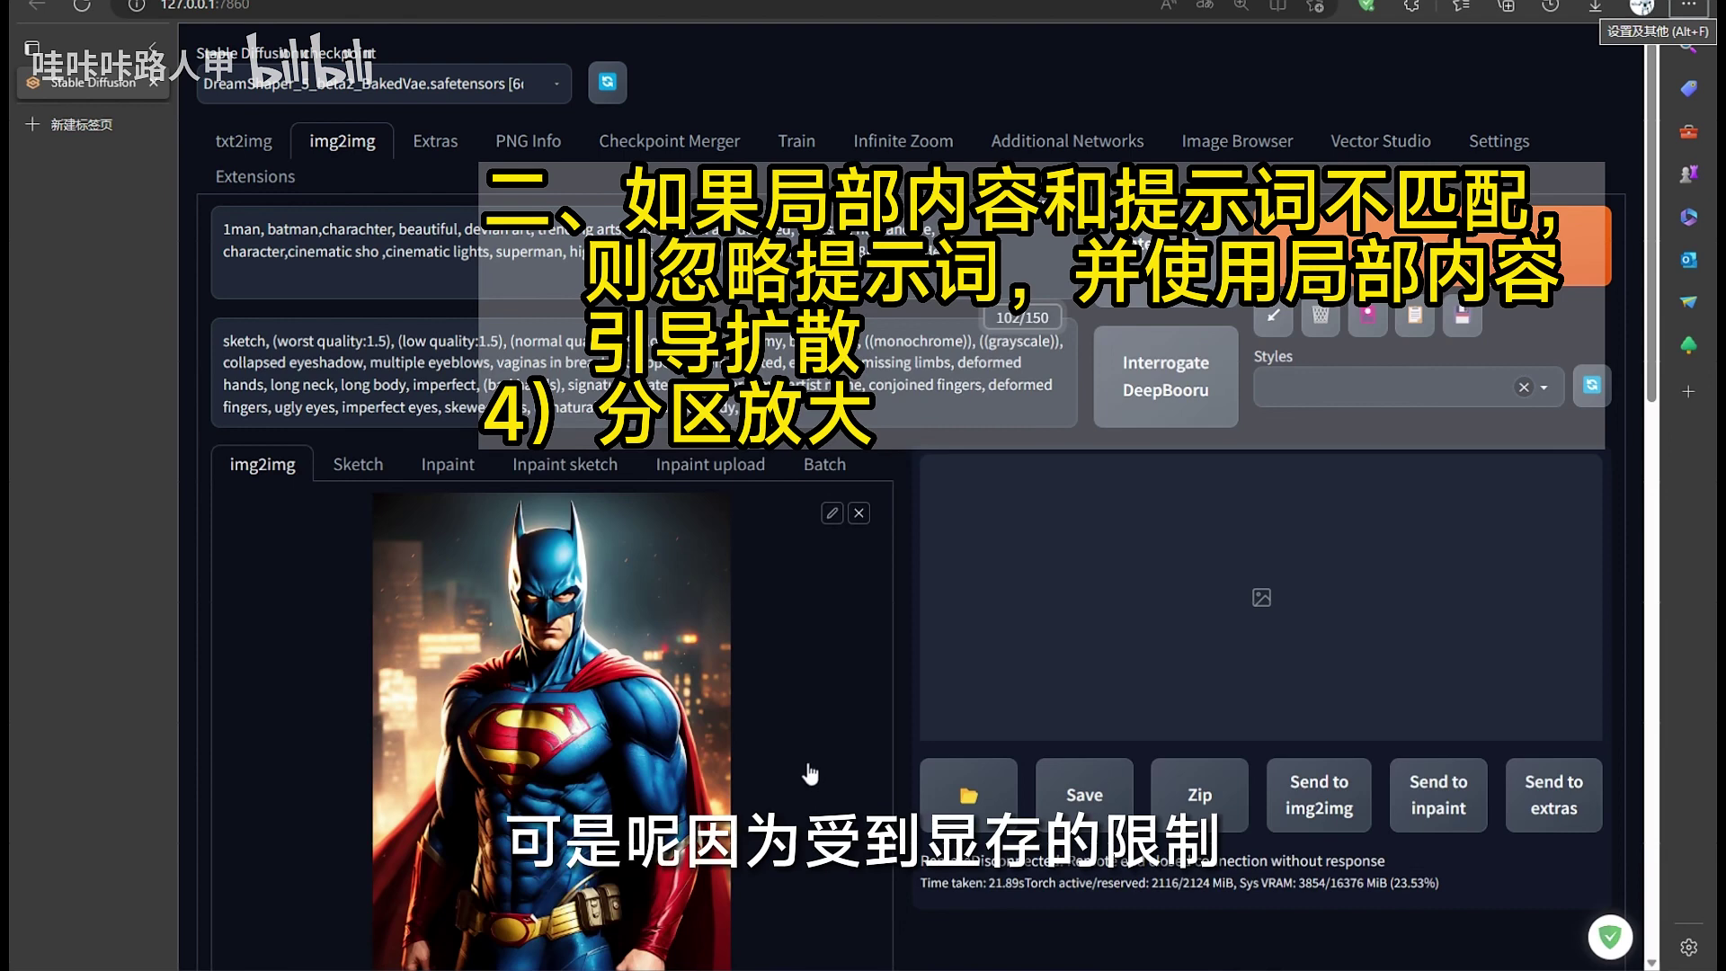
- Try denoising strengths of 0.22 and 0.97 for the Batman image in img2img
scroll(809, 773, "down", 2)
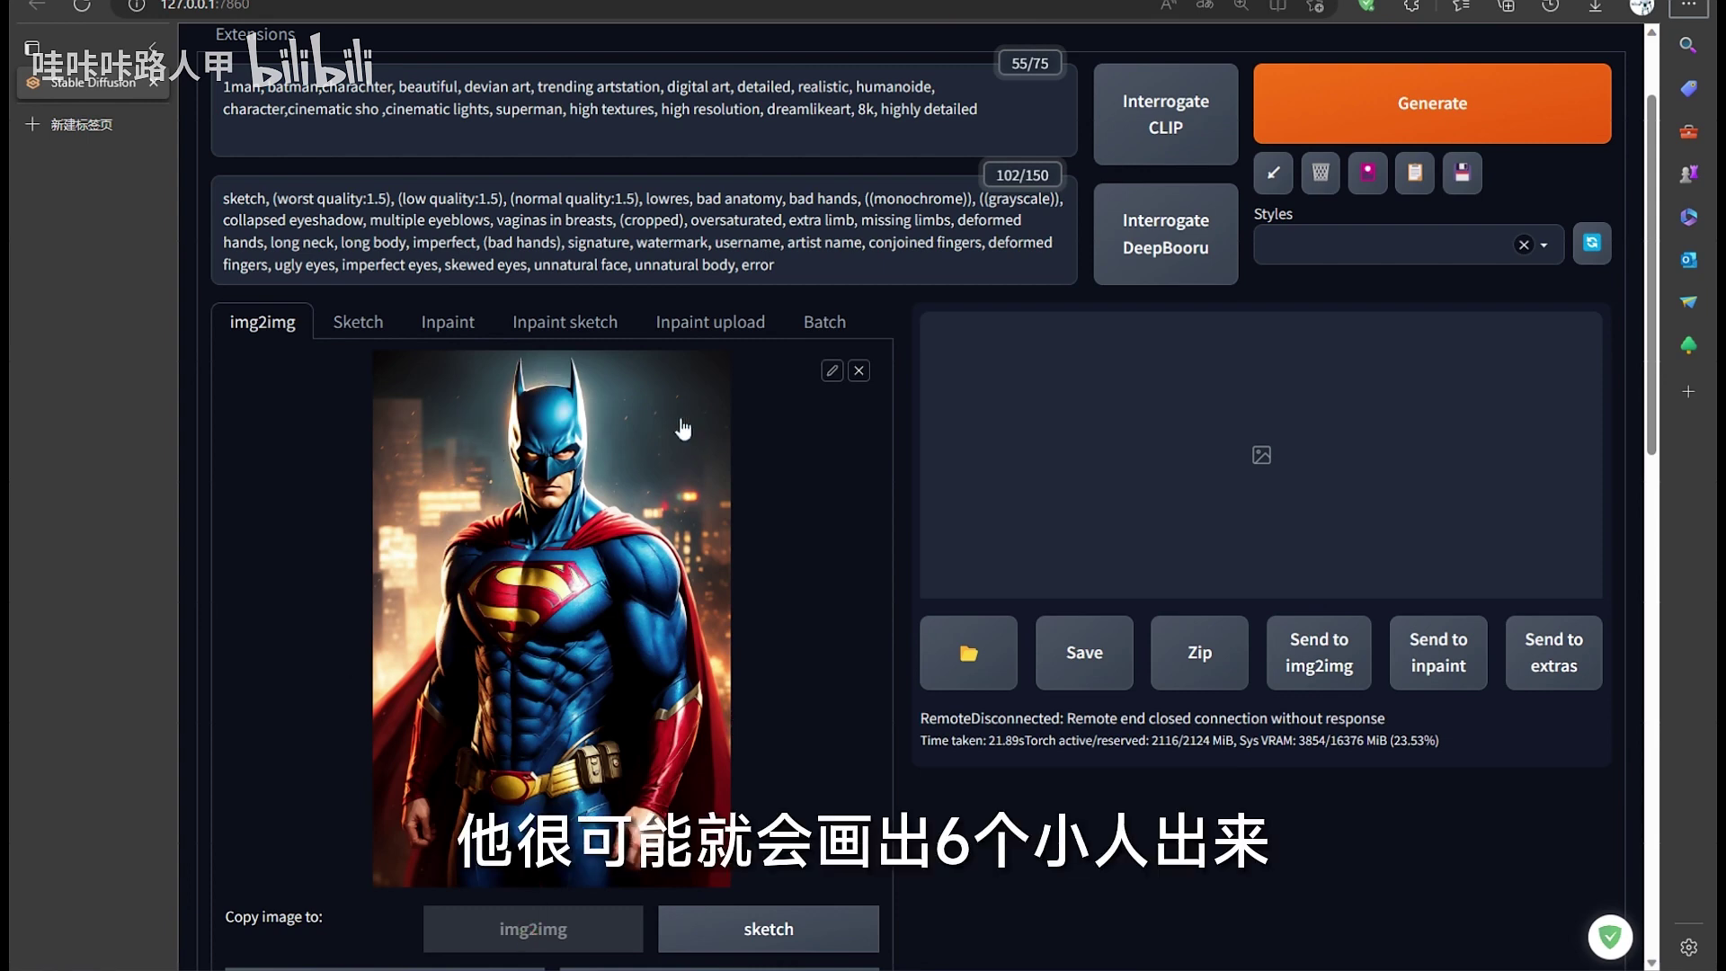
scroll(850, 719, "down", 2)
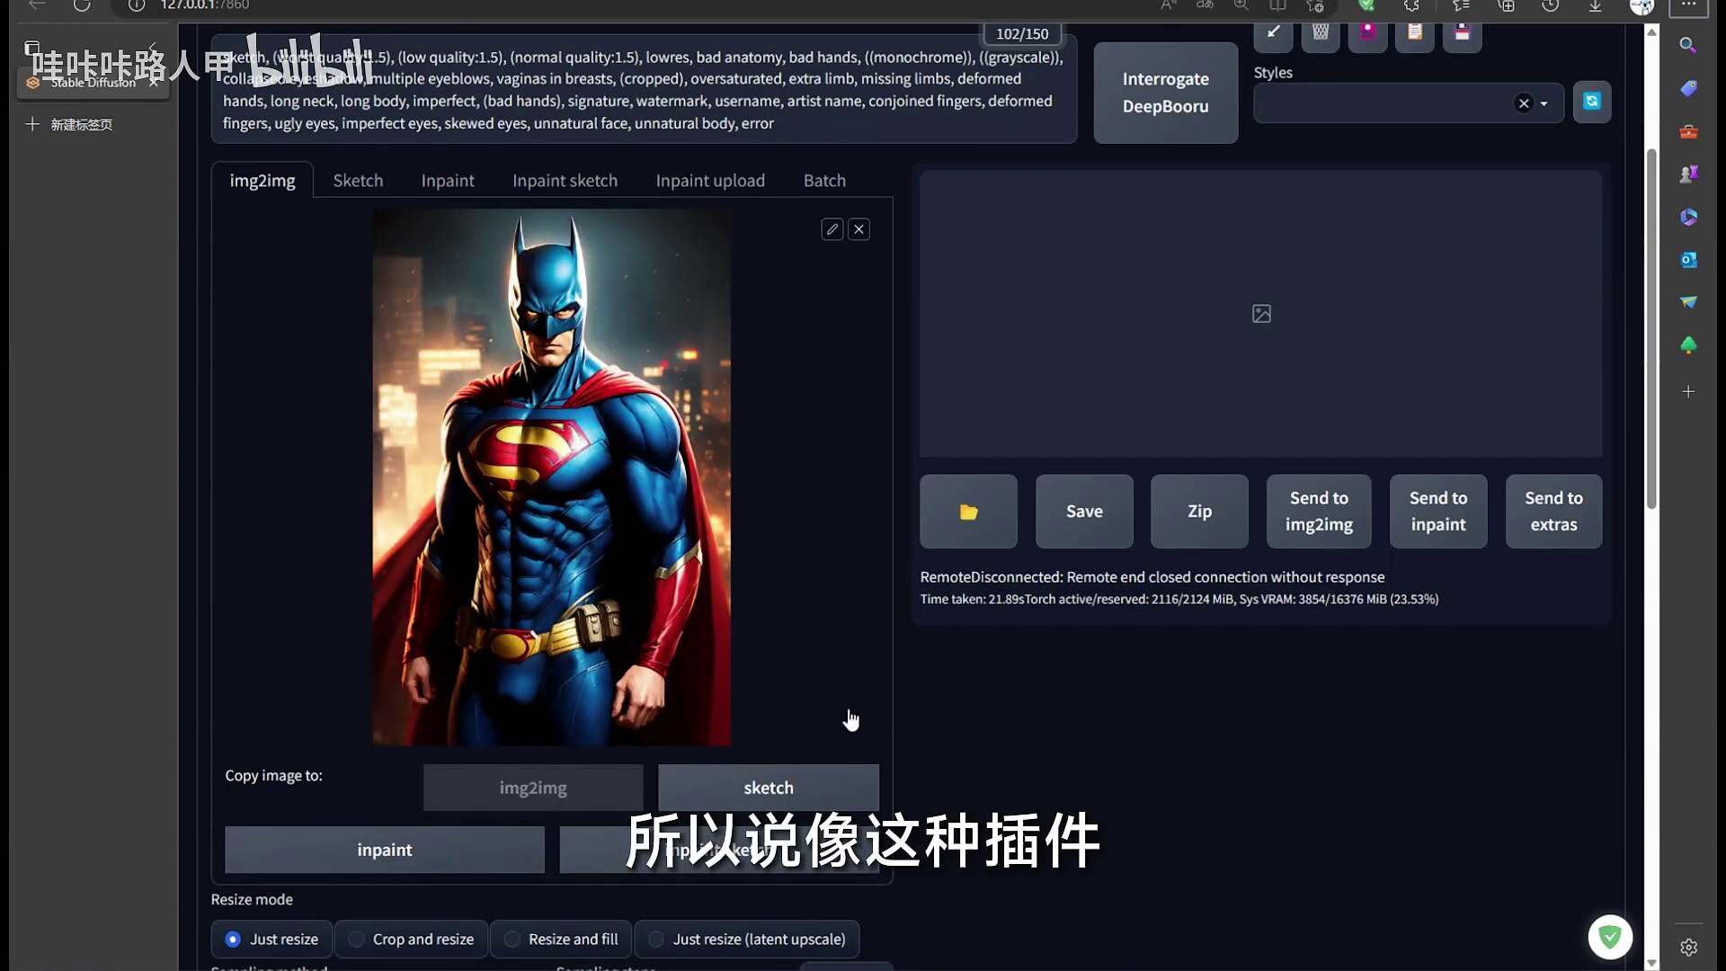
scroll(850, 719, "down", 7)
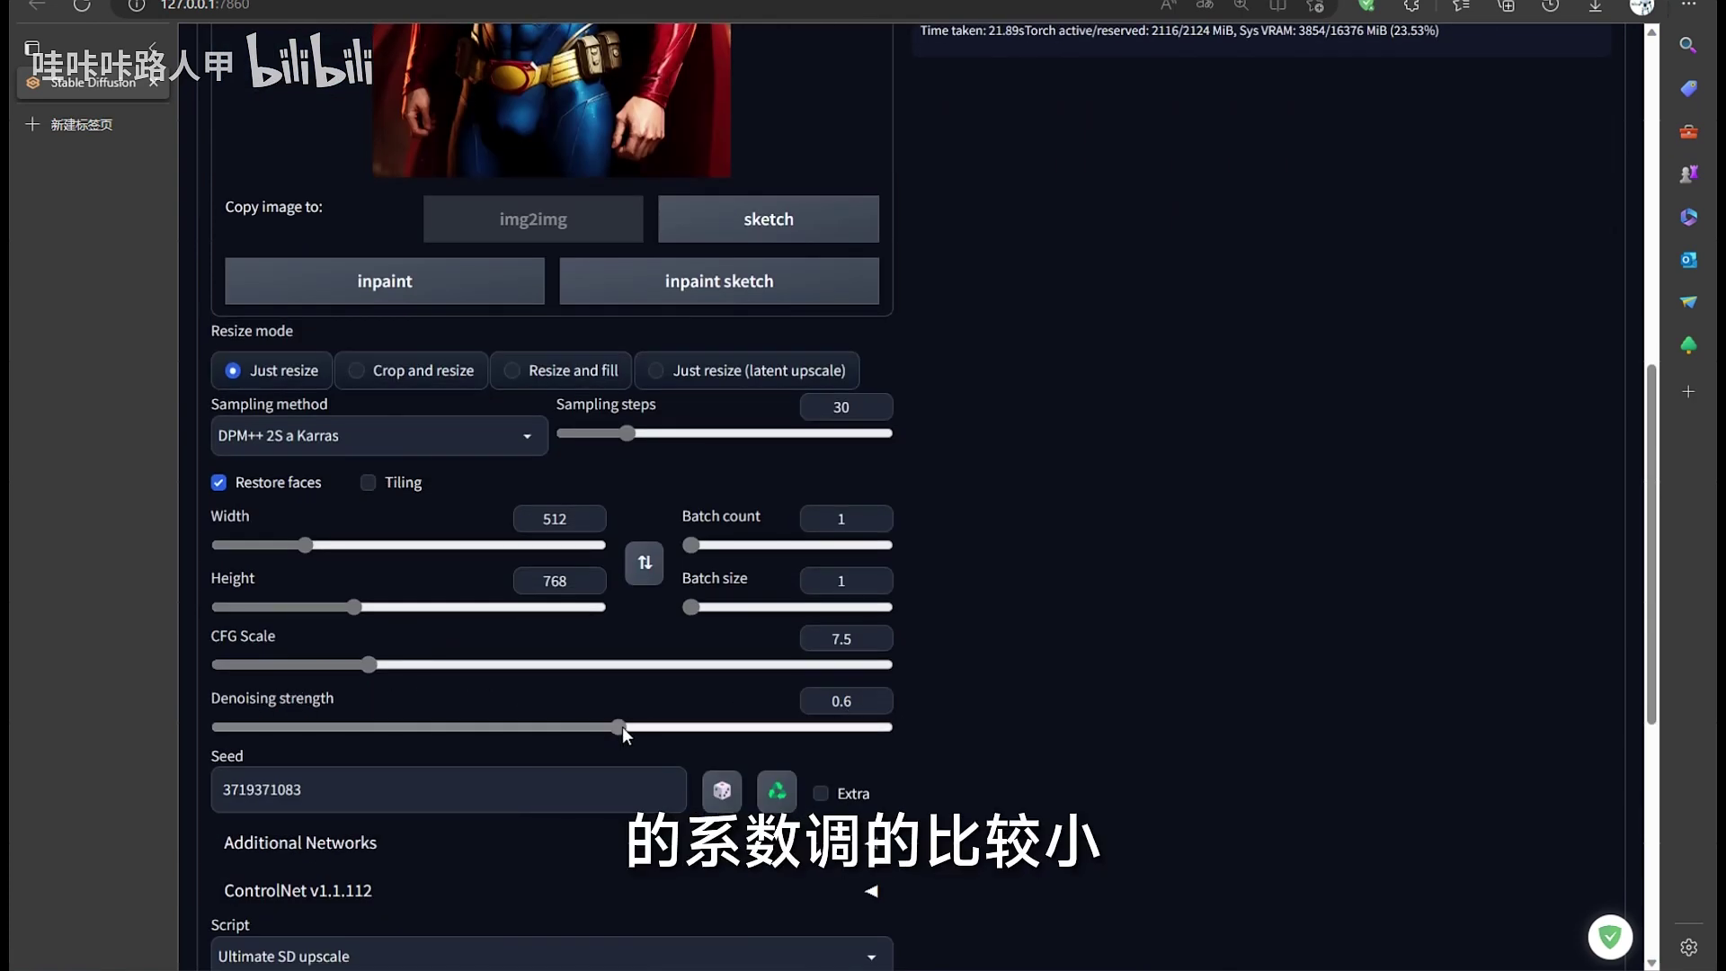
left_click_drag(622, 726, 346, 748)
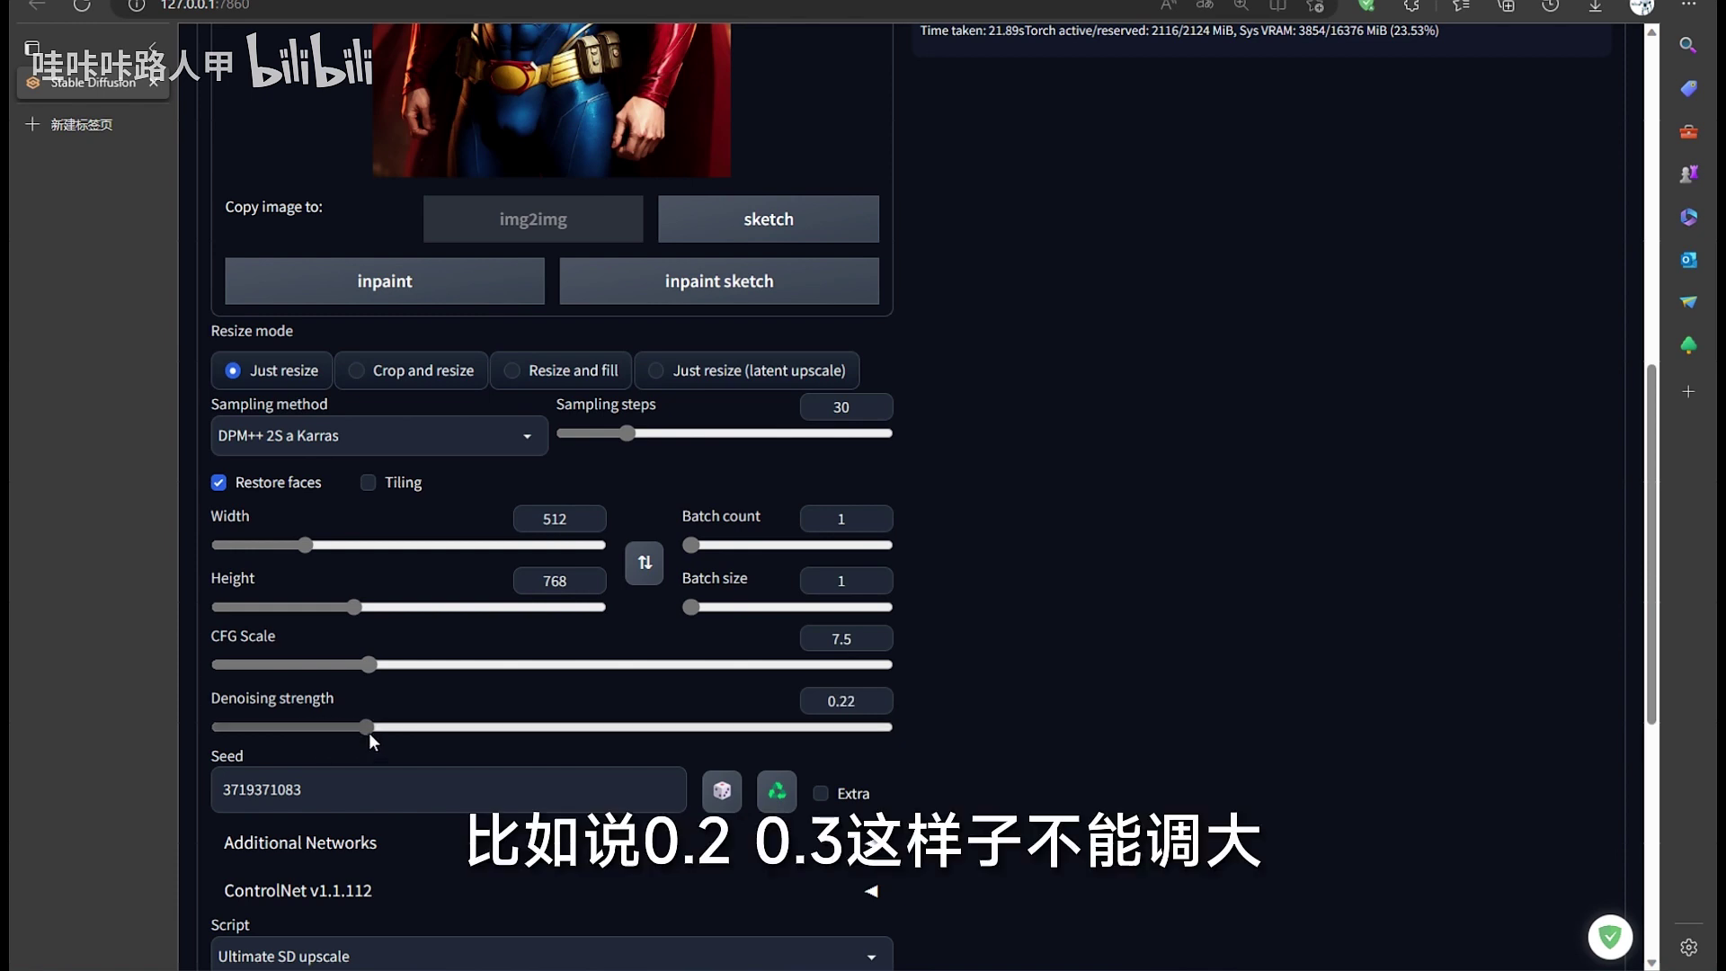
left_click_drag(365, 729, 867, 728)
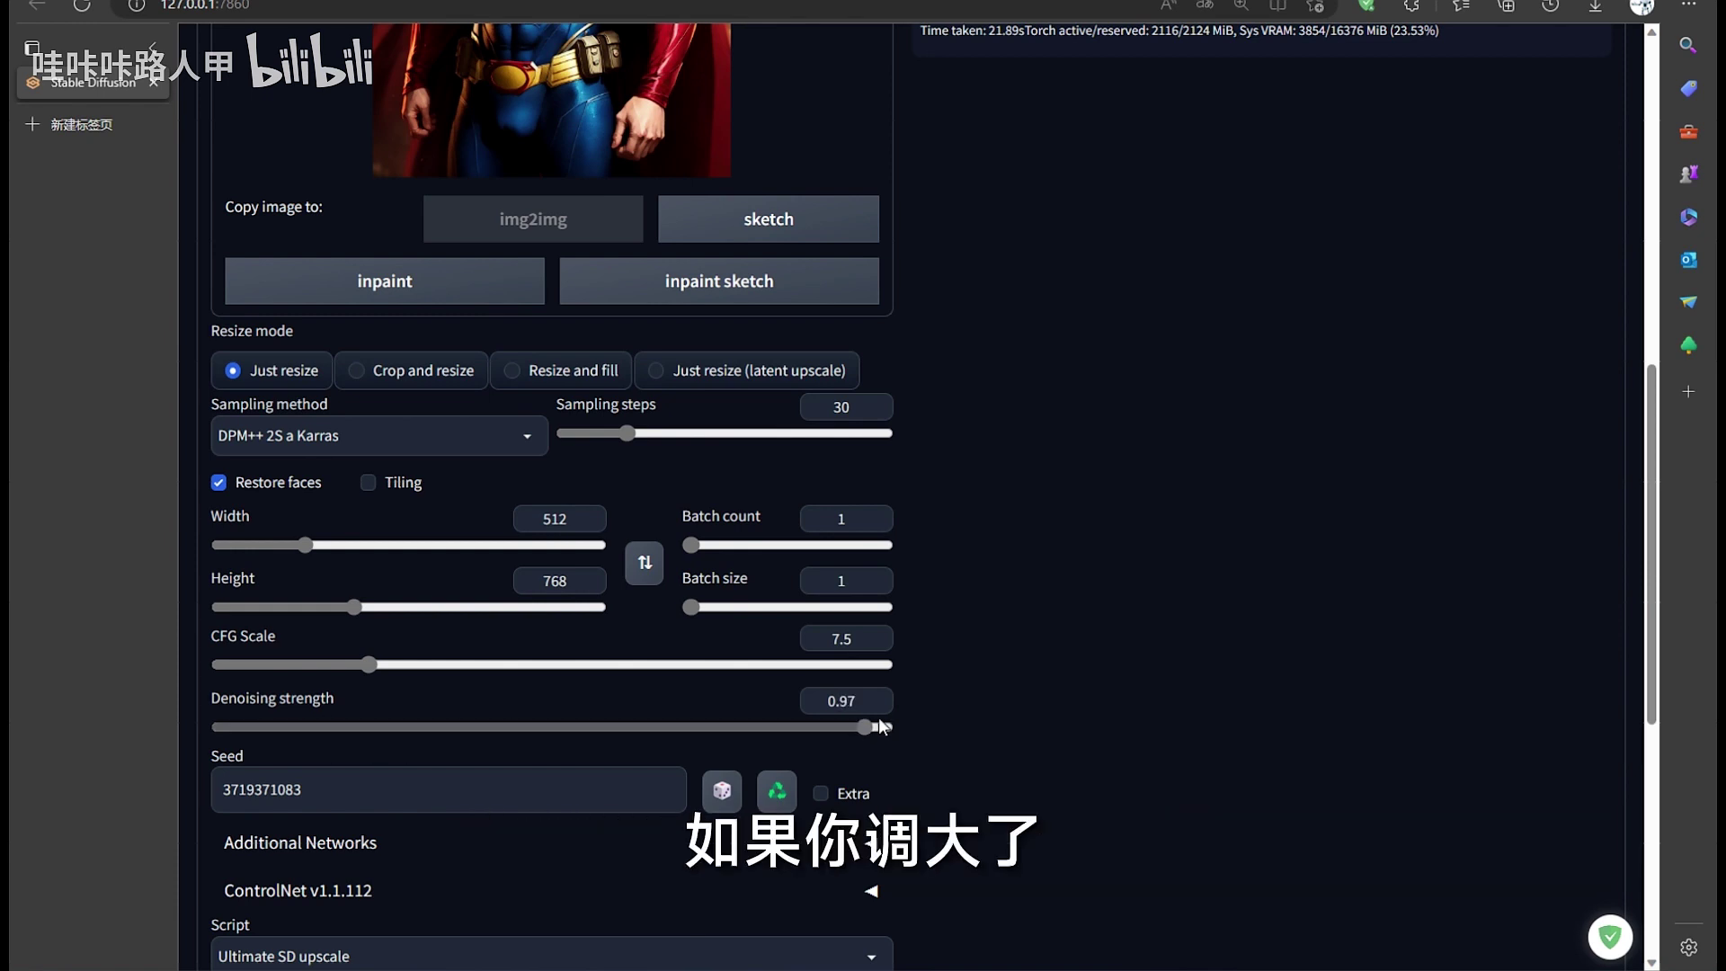
- Select Ultimate SD upscale as the img2img script for the Batman image
scroll(734, 218, "up", 5)
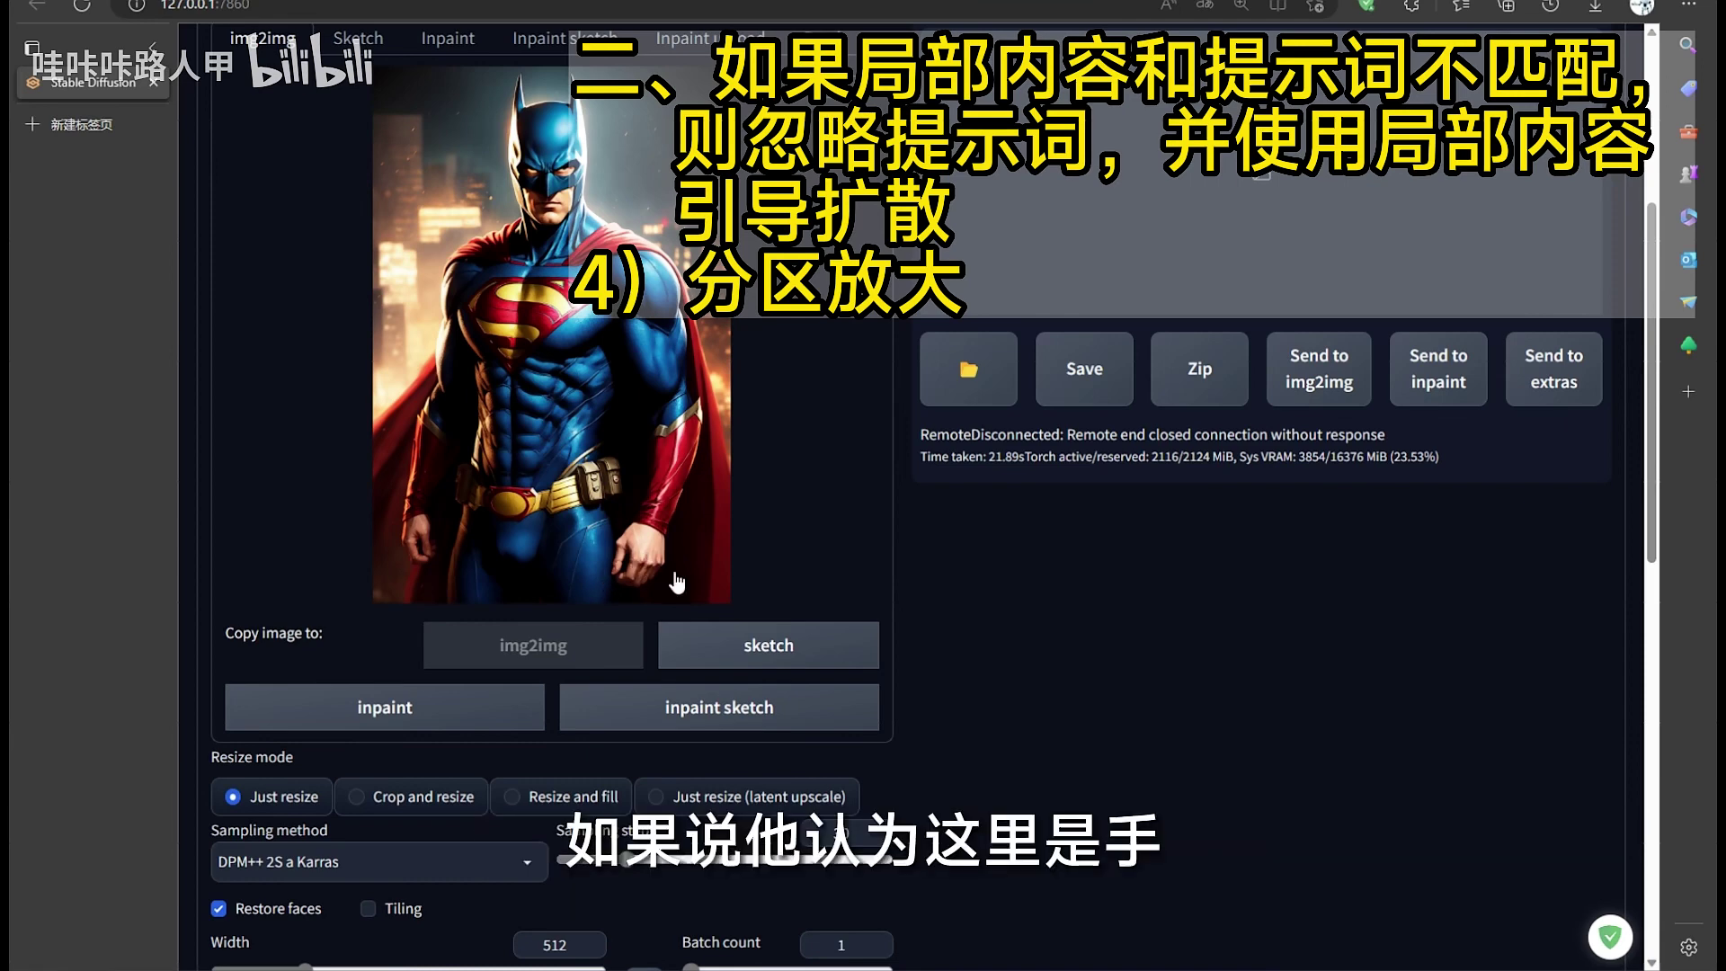
scroll(647, 566, "up", 3)
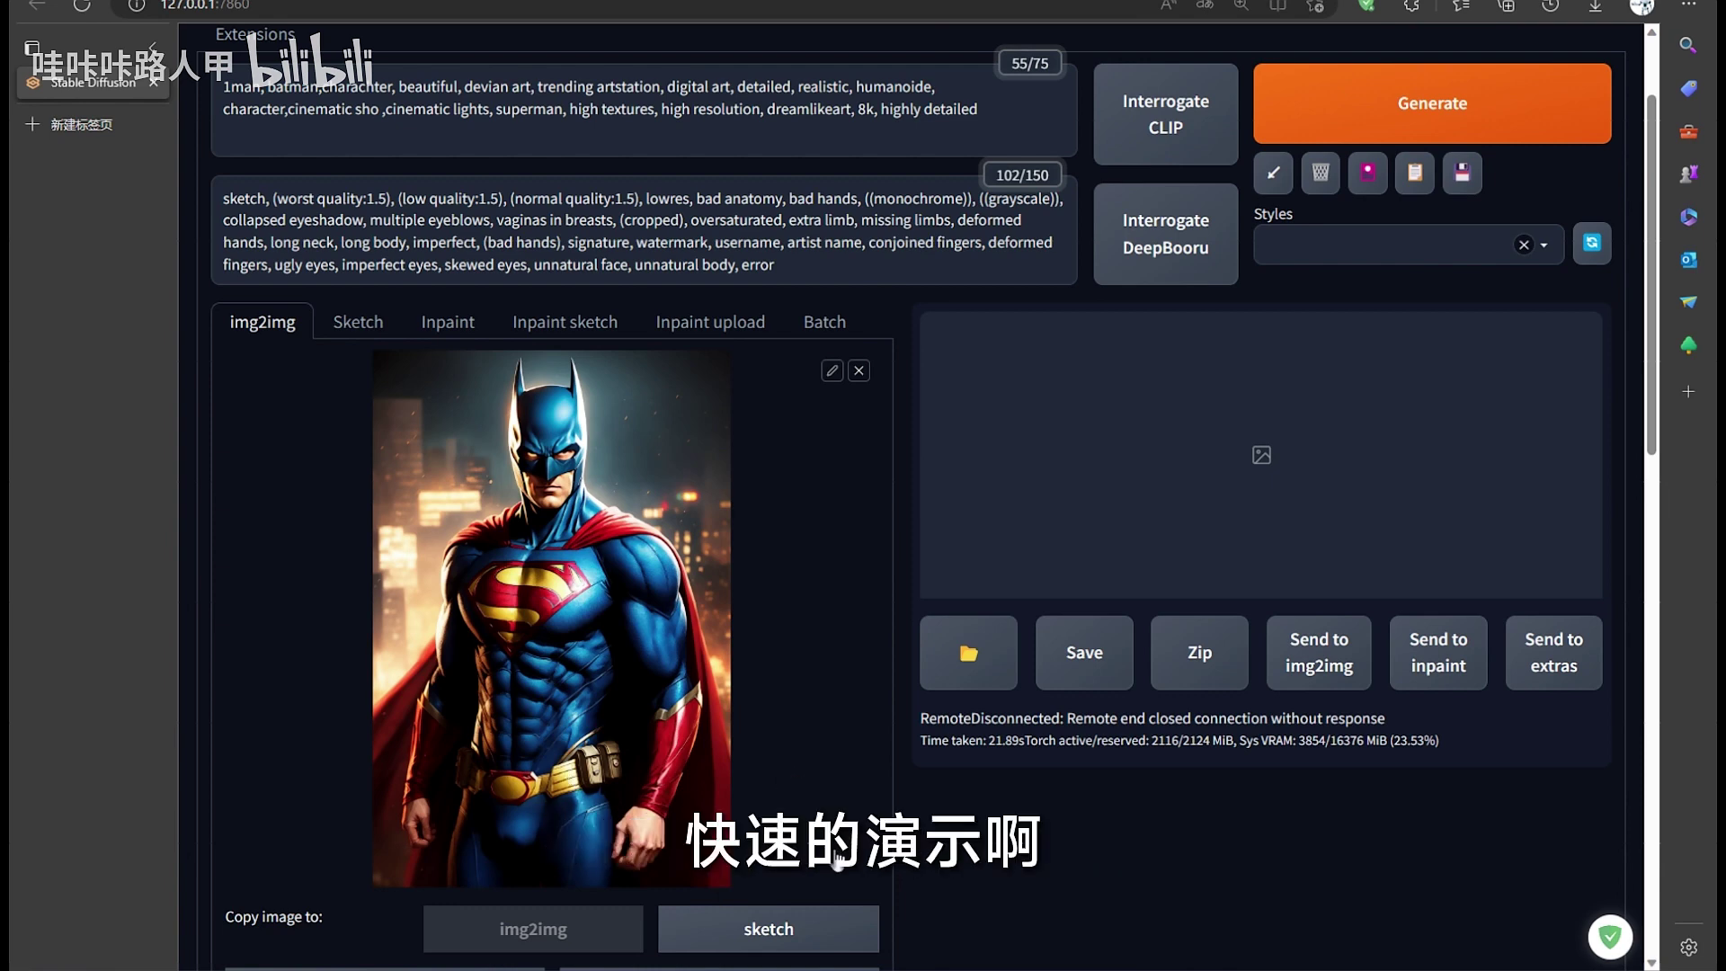
scroll(837, 858, "down", 9)
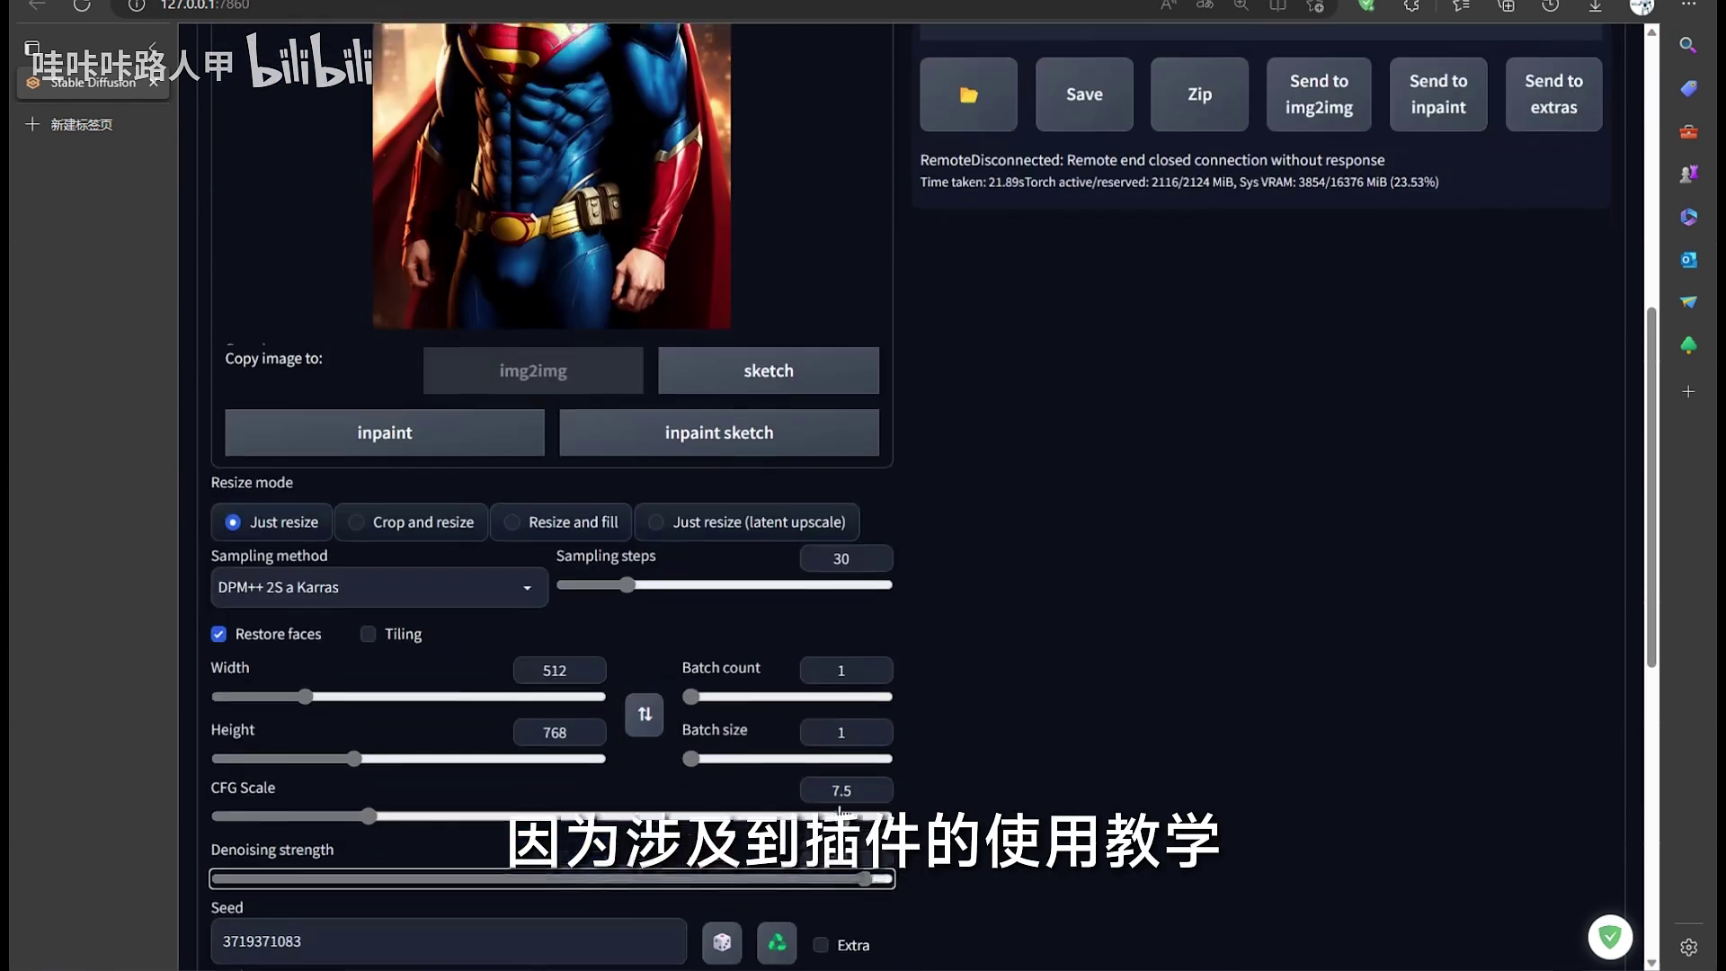
scroll(840, 805, "down", 3)
scroll(840, 804, "down", 2)
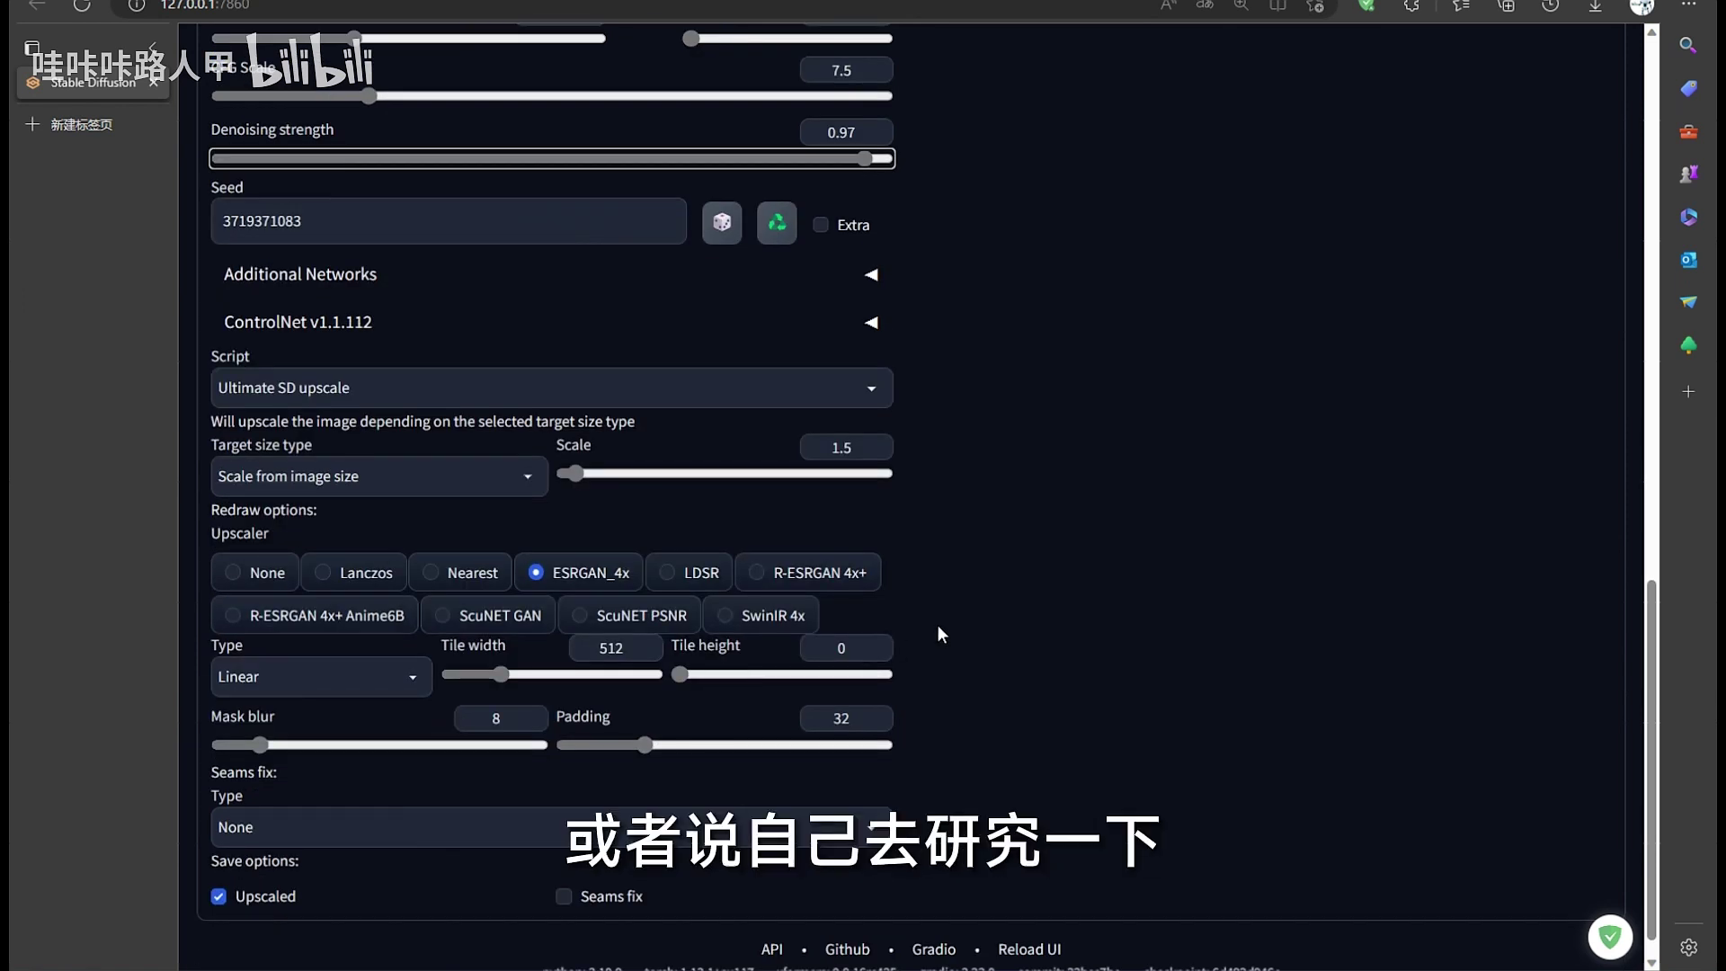
left_click(412, 388)
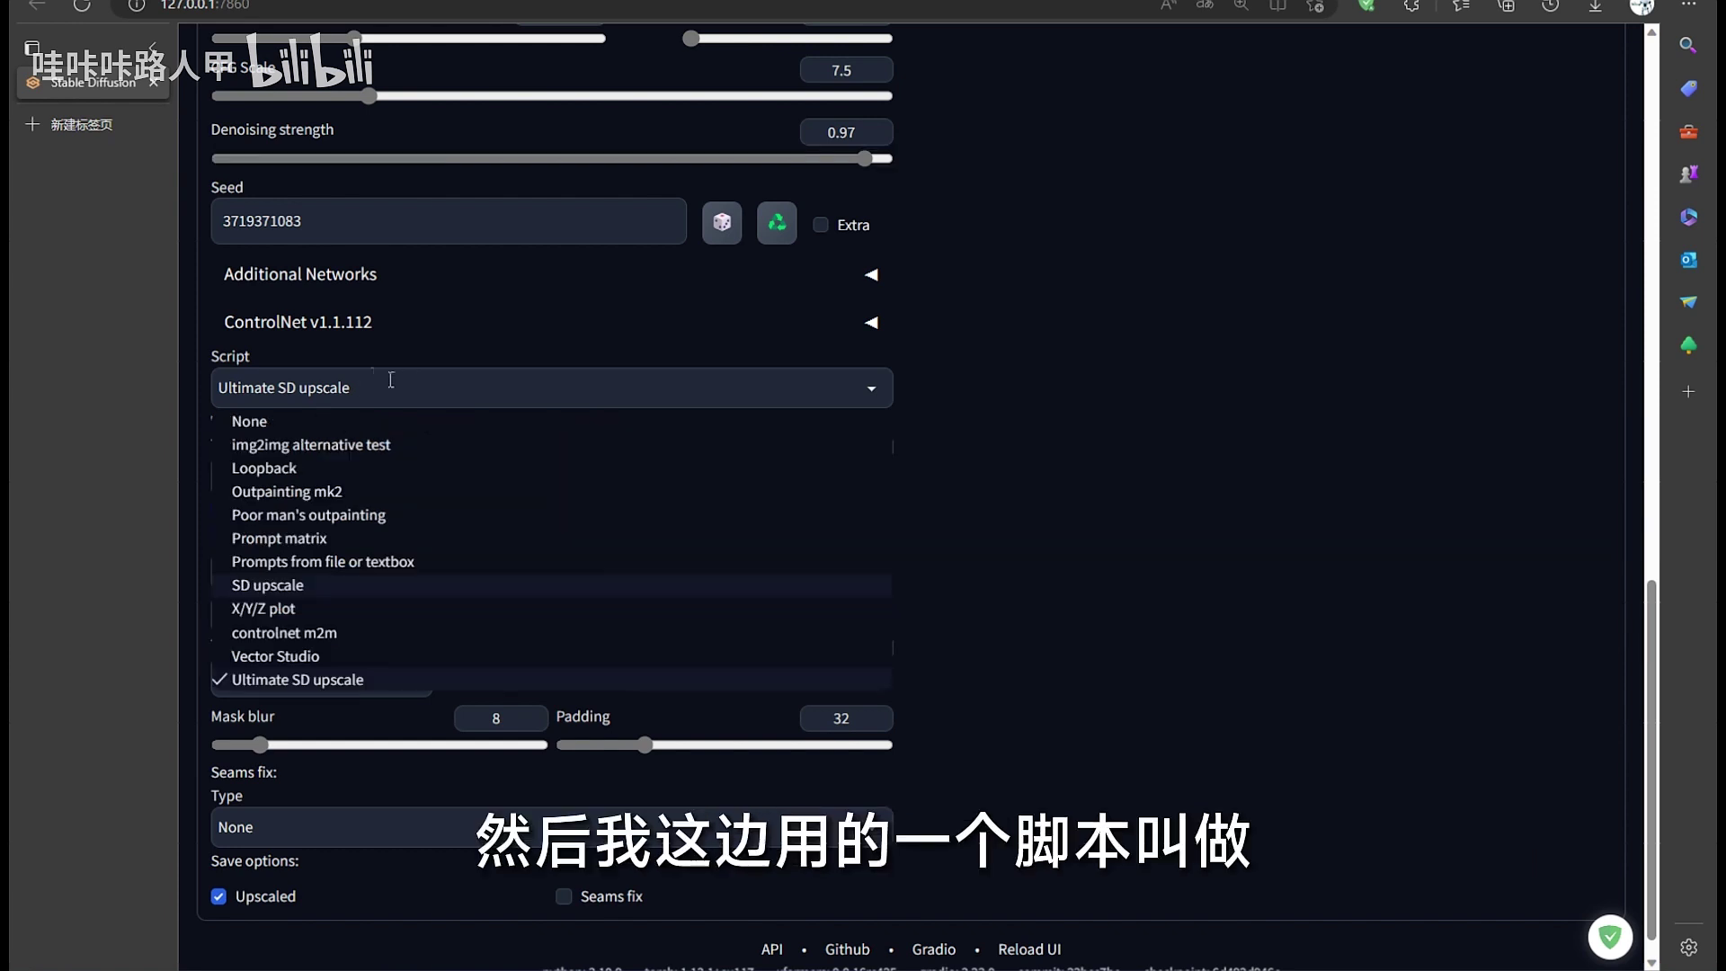
left_click(330, 681)
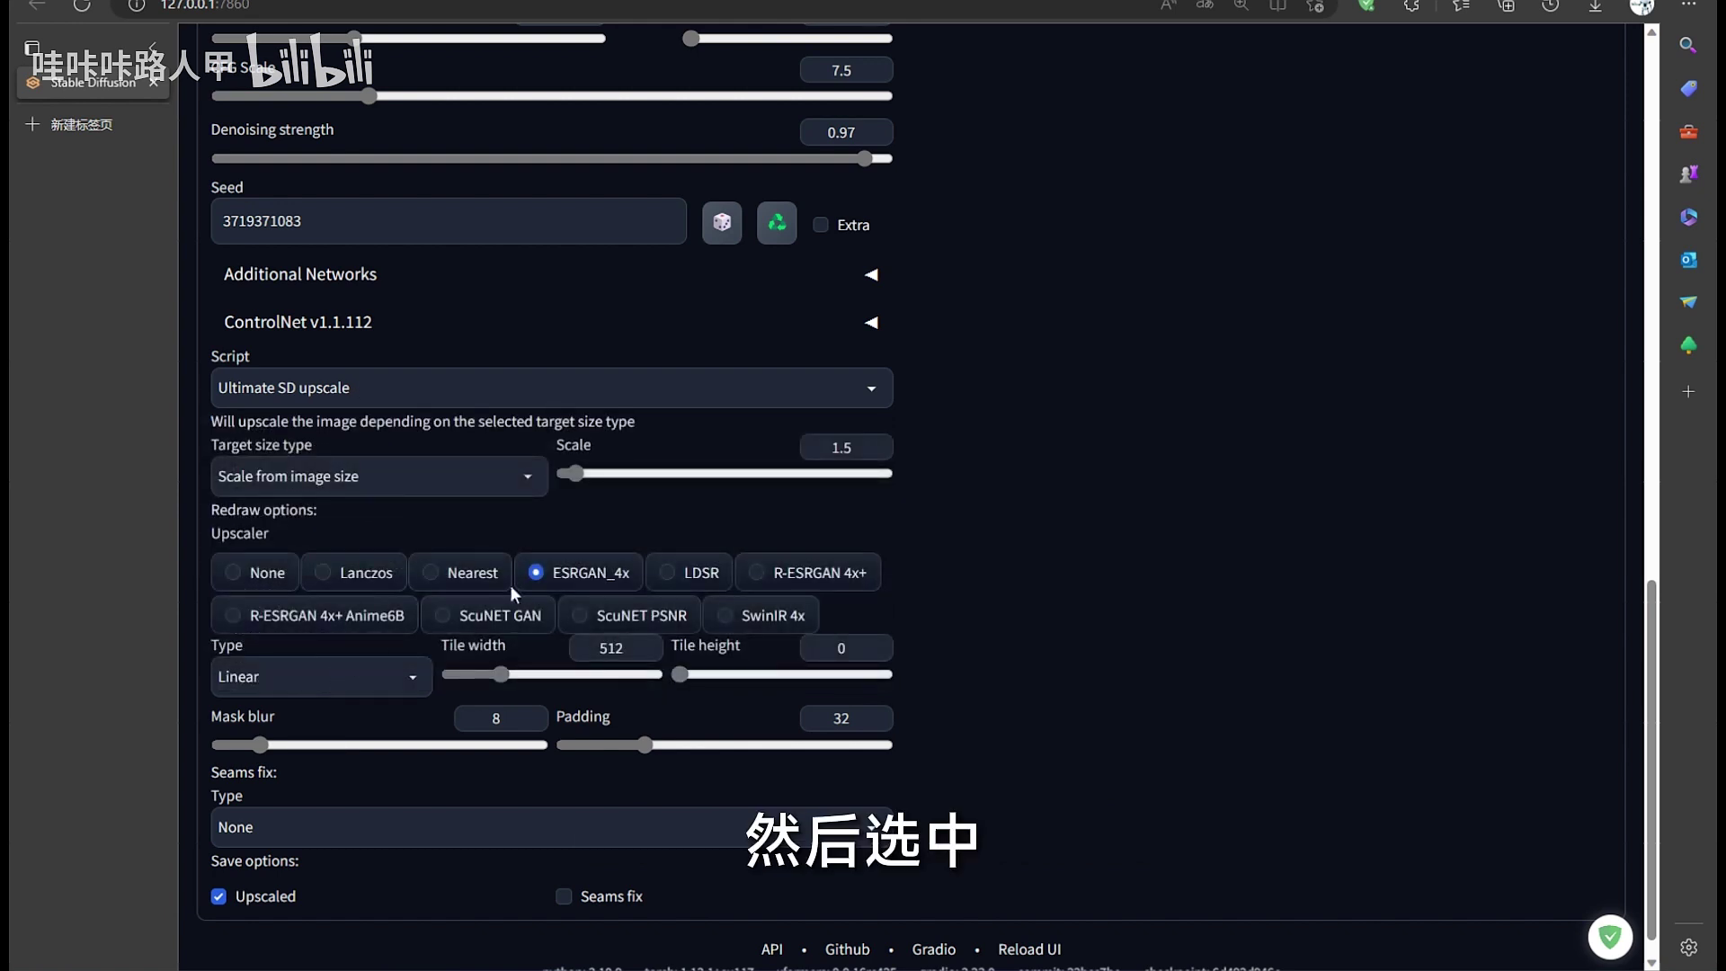
- Check the scale factor and tile width in the Ultimate SD upscale settings
double_click(824, 447)
key("Return")
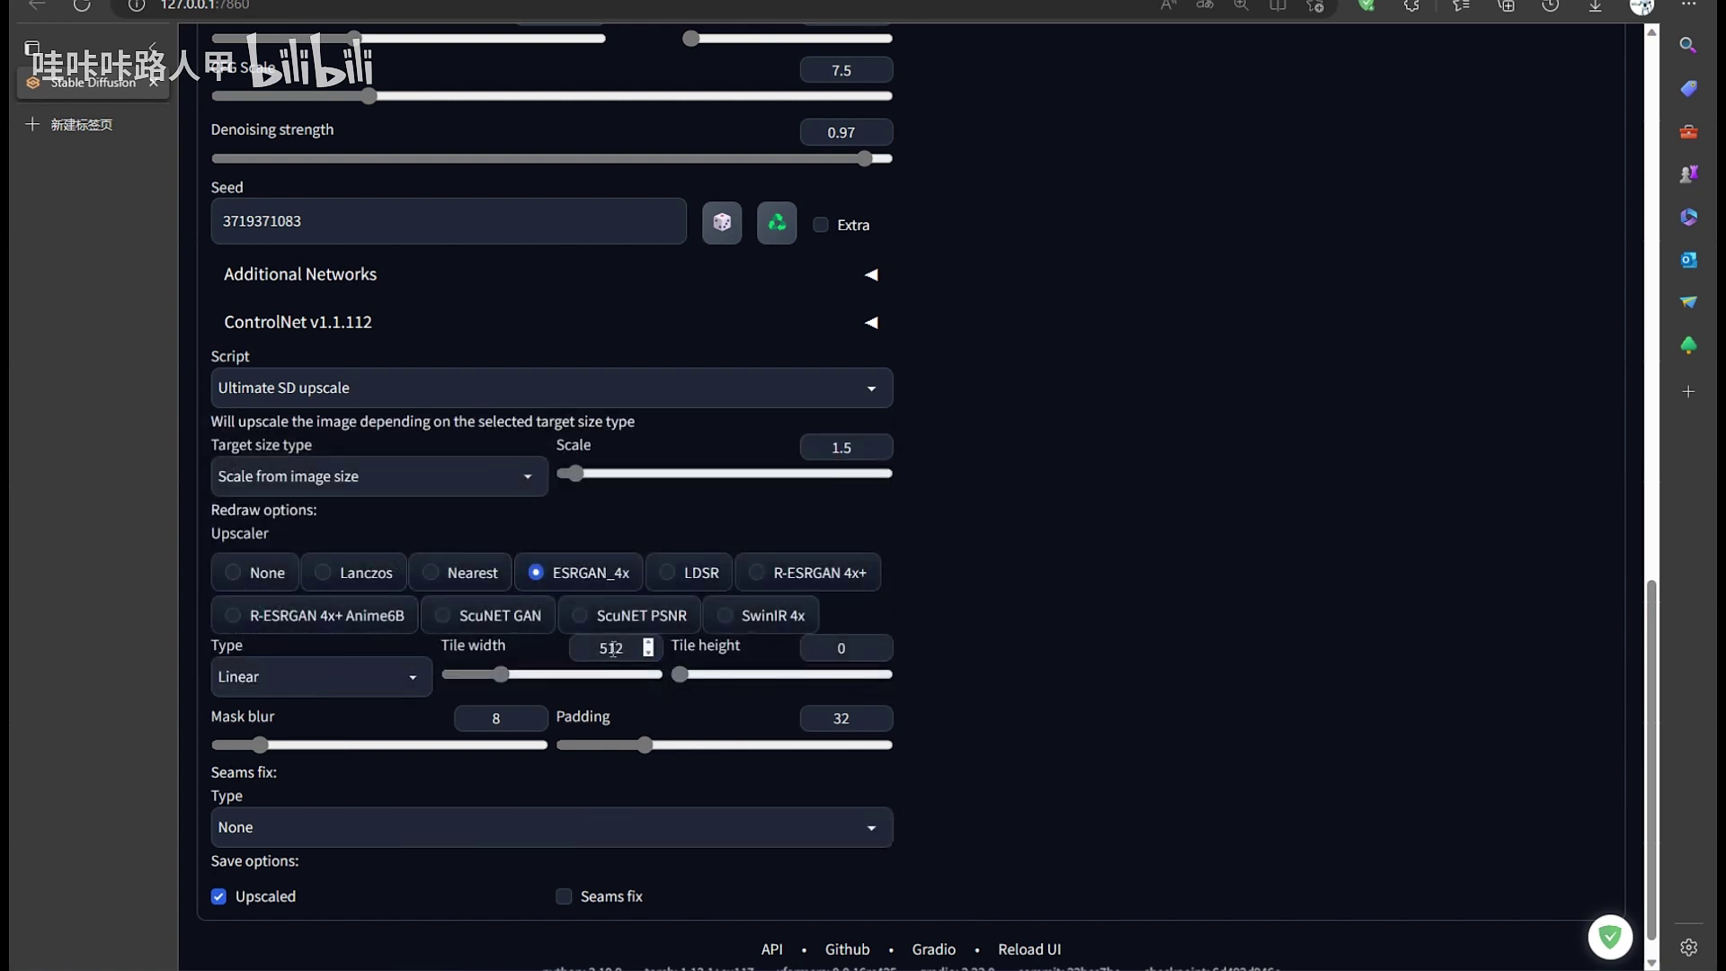
double_click(597, 648)
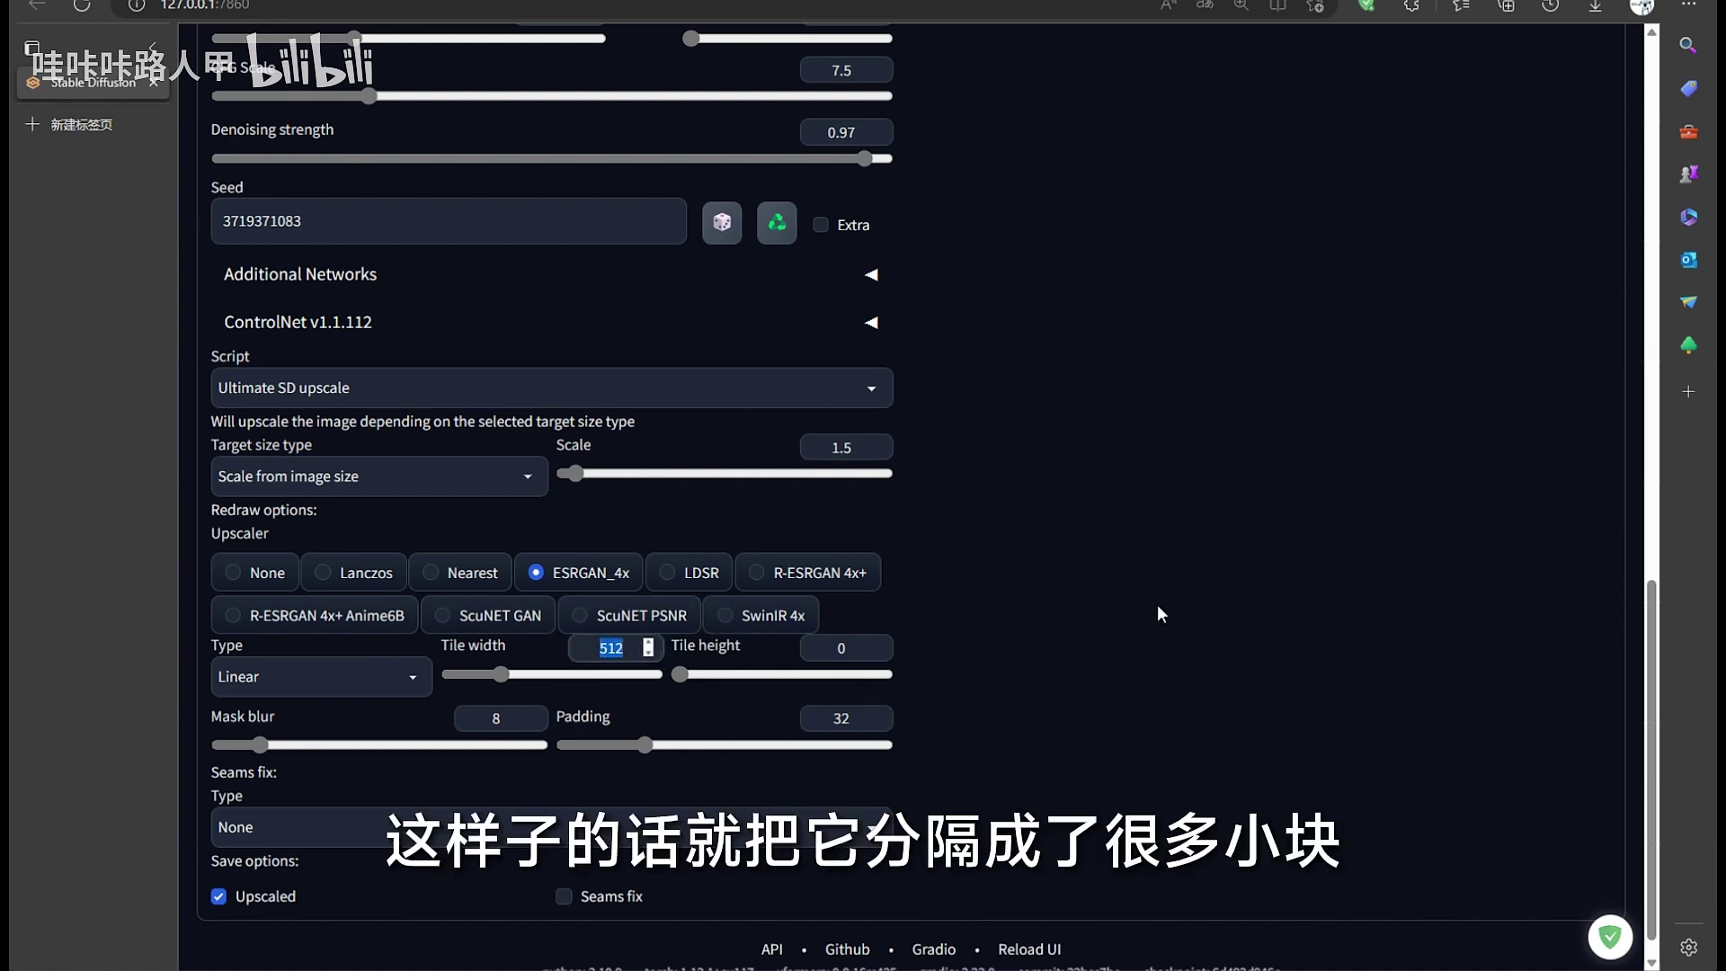
- Try a denoising strength of 0.25, and set it to 1 for the img2img upscale
scroll(1159, 611, "up", 6)
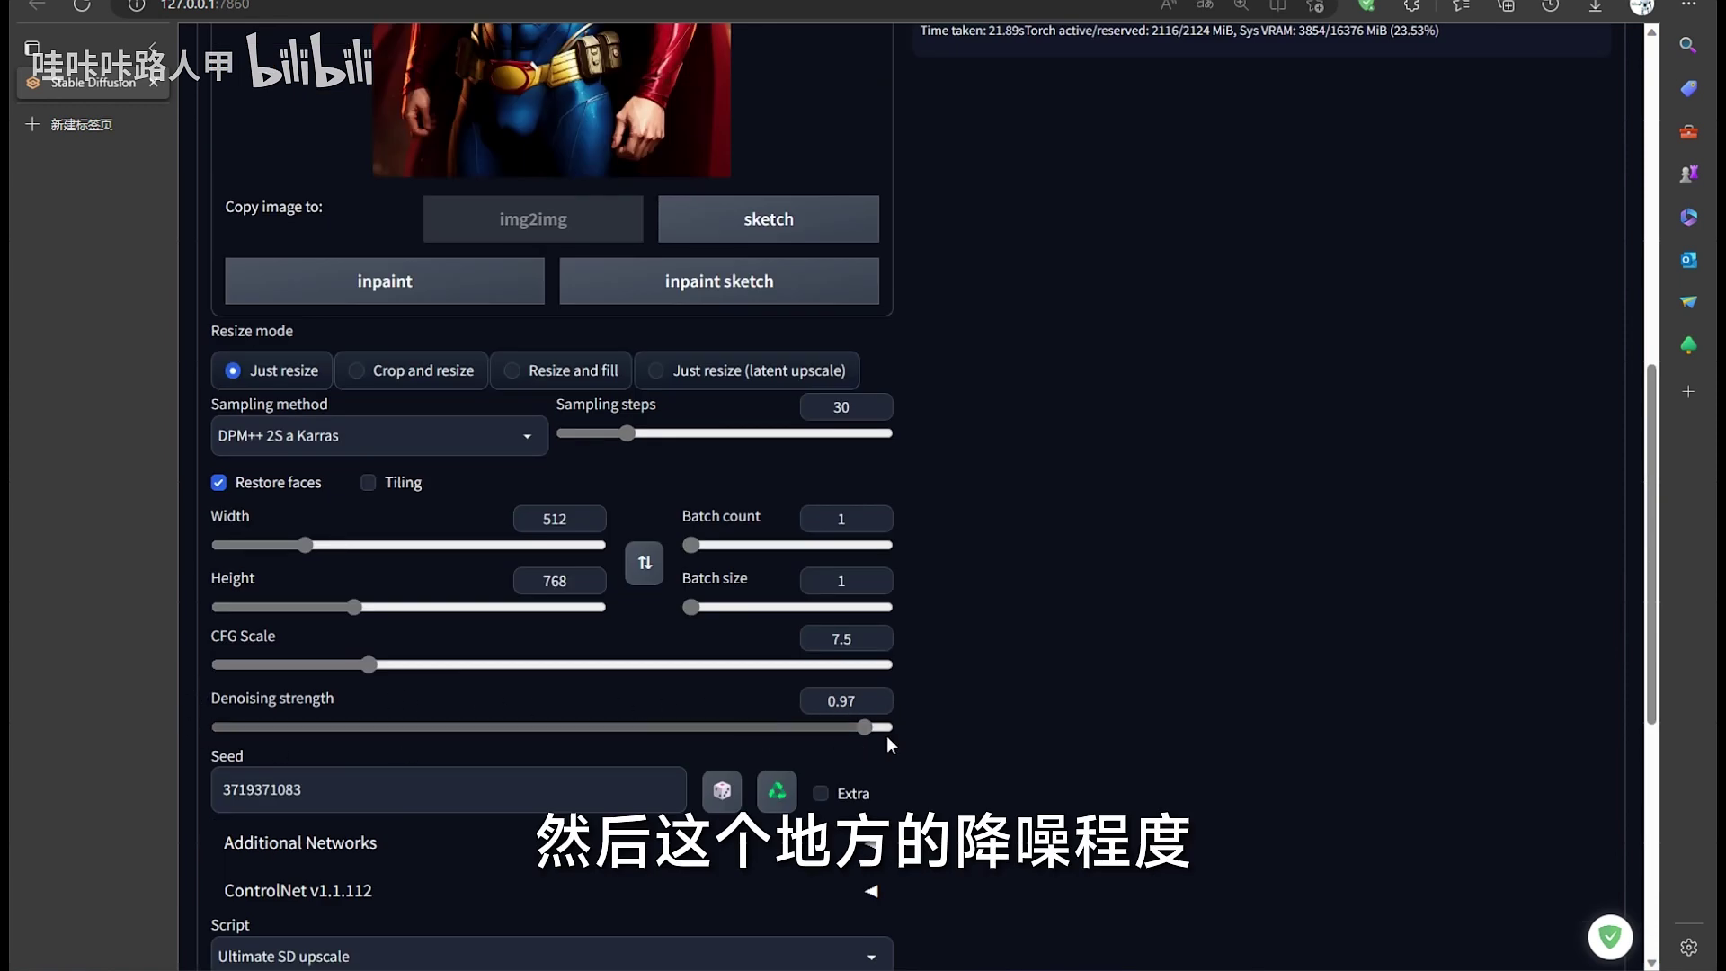
left_click_drag(865, 727, 385, 737)
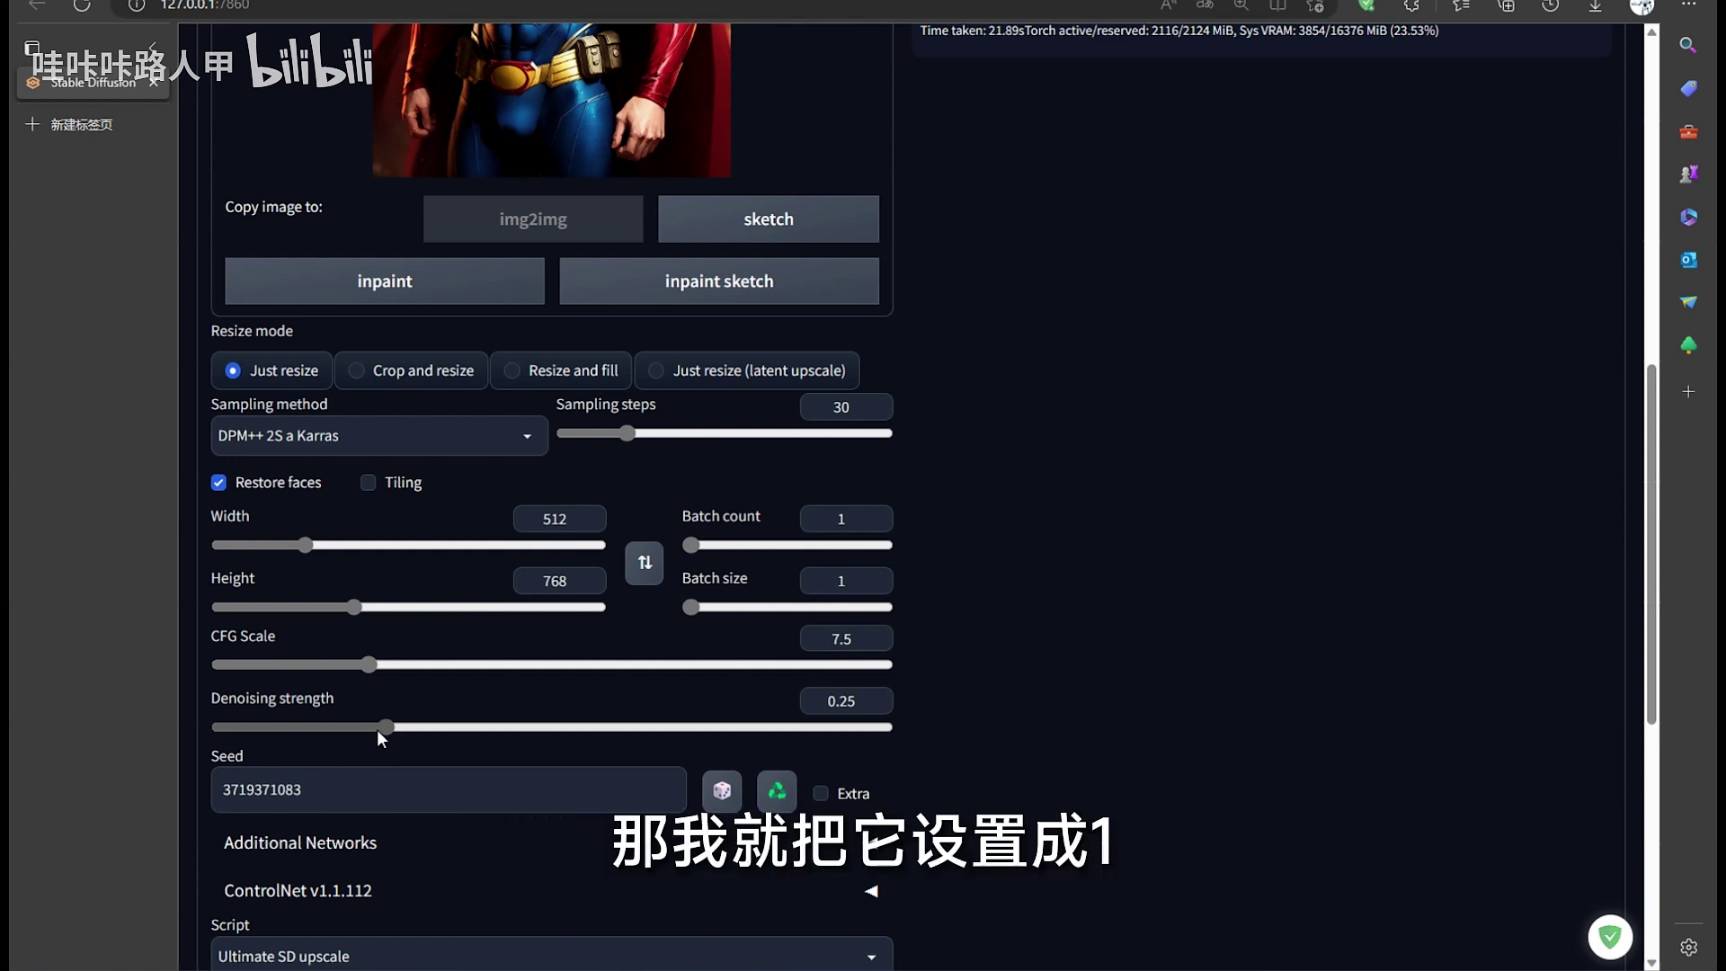
left_click_drag(382, 726, 919, 724)
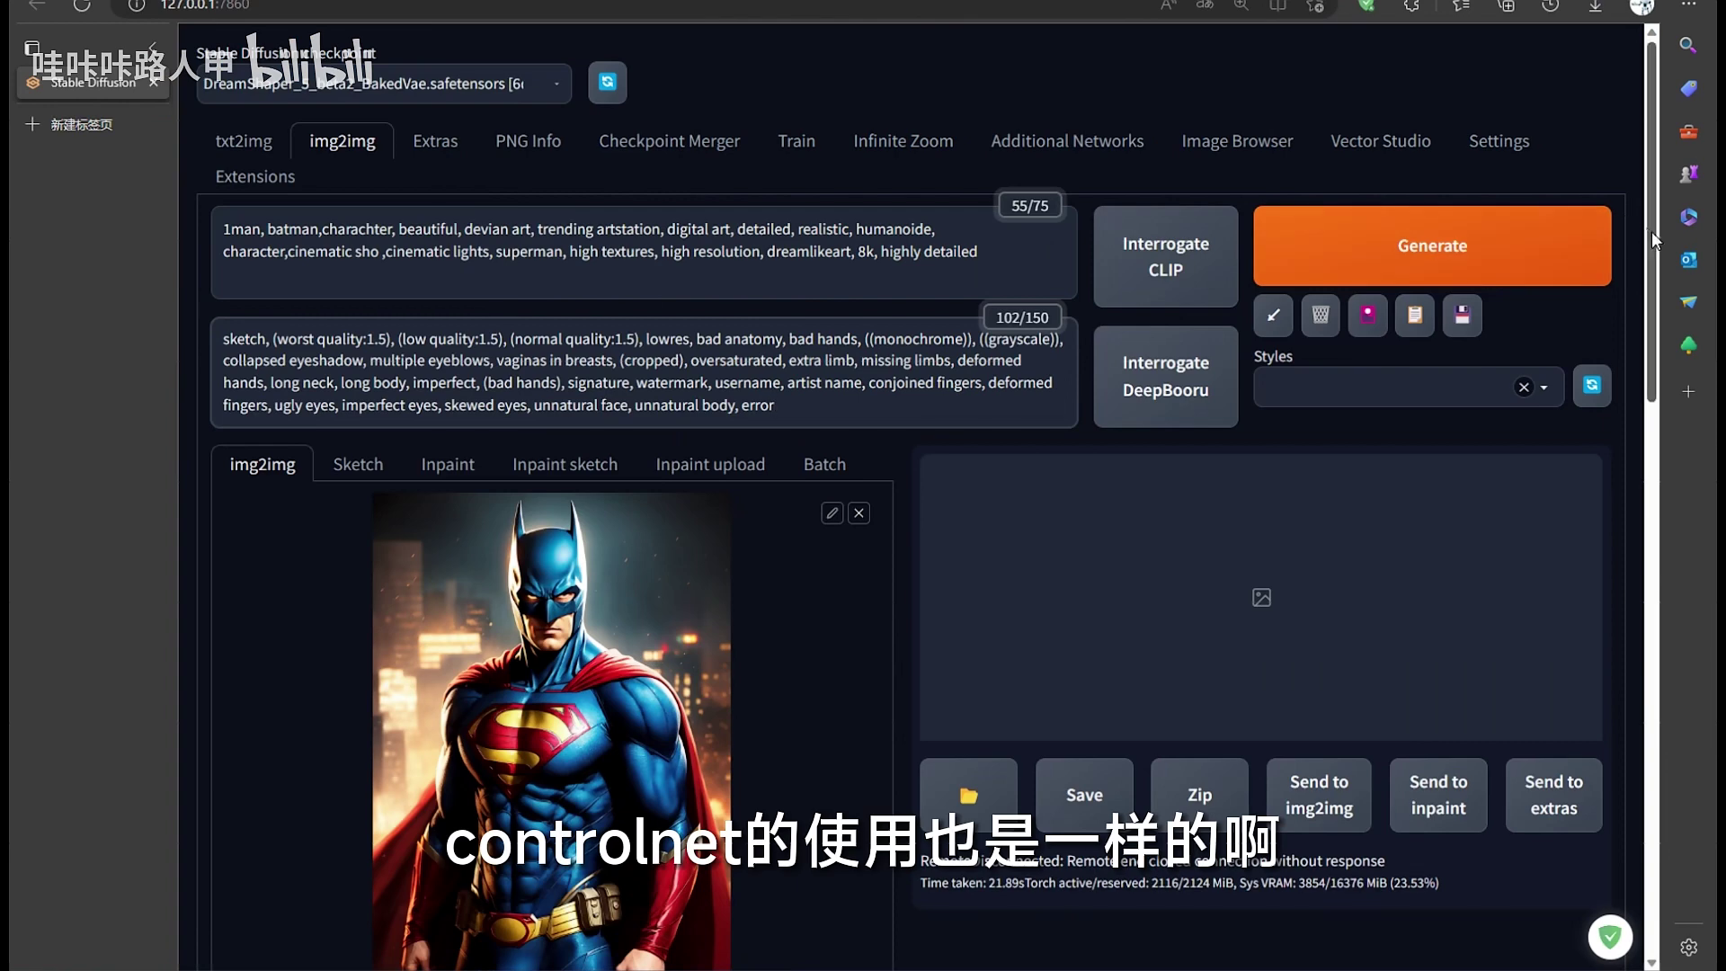
- Enable ControlNet Unit 0 for the img2img upscale and choose the tile_resample preprocessor
left_click_drag(1652, 230, 1637, 815)
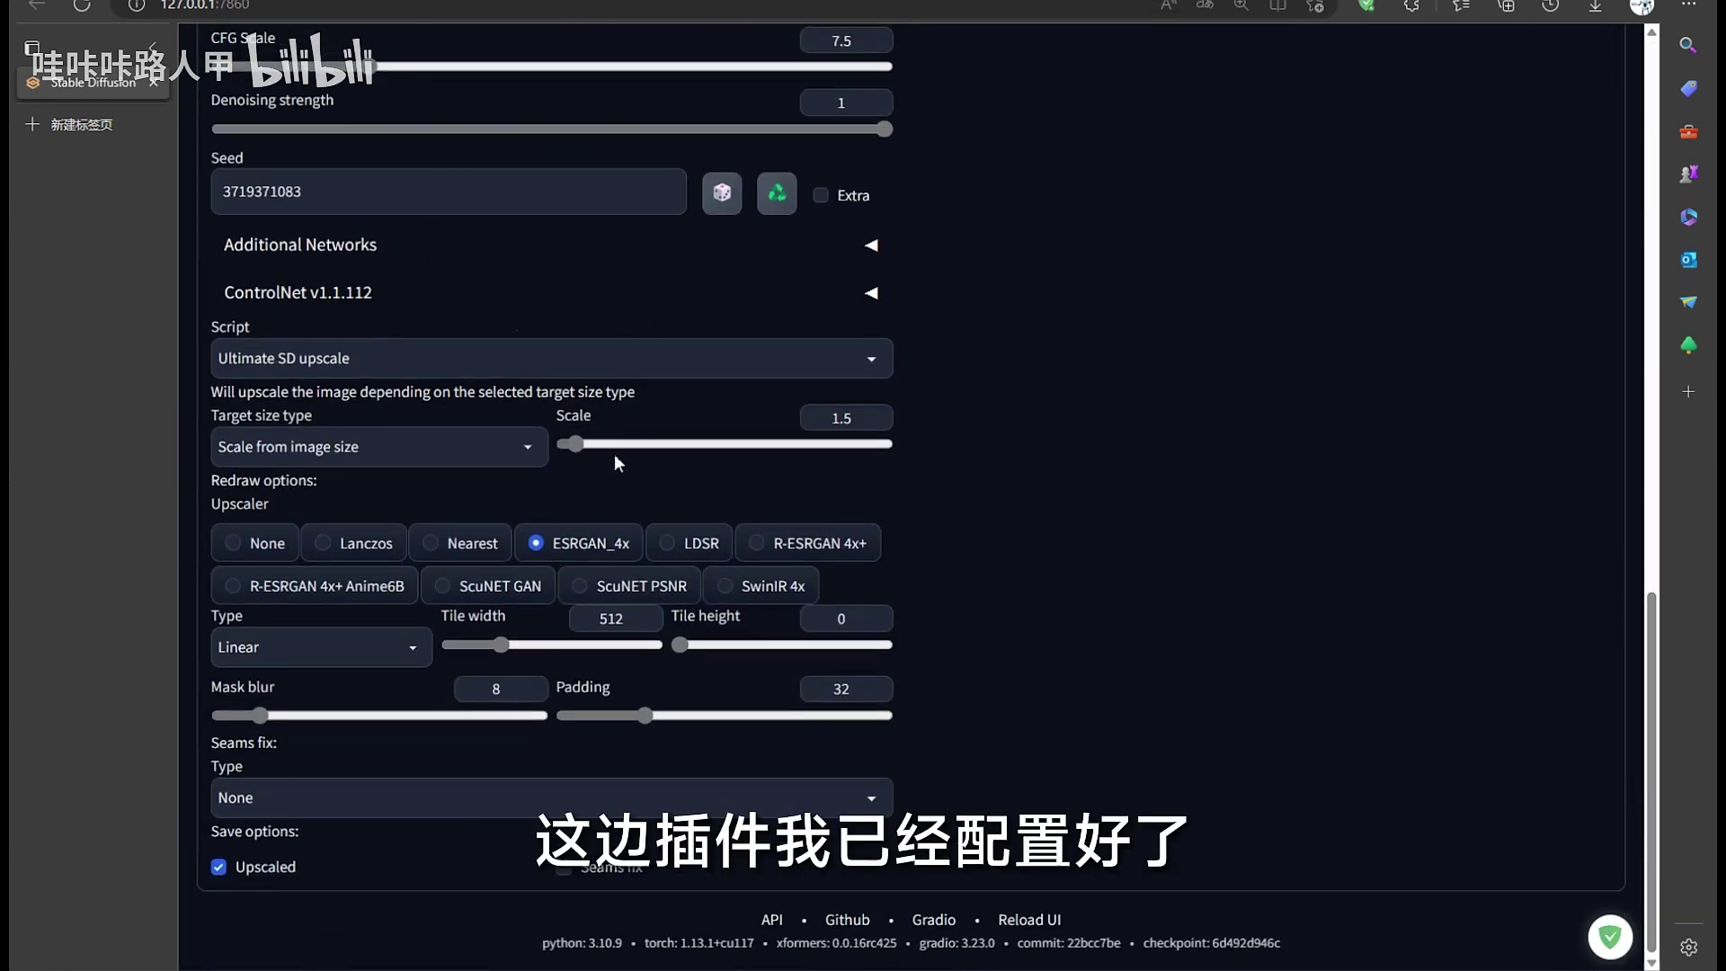
left_click(346, 293)
scroll(259, 659, "down", 2)
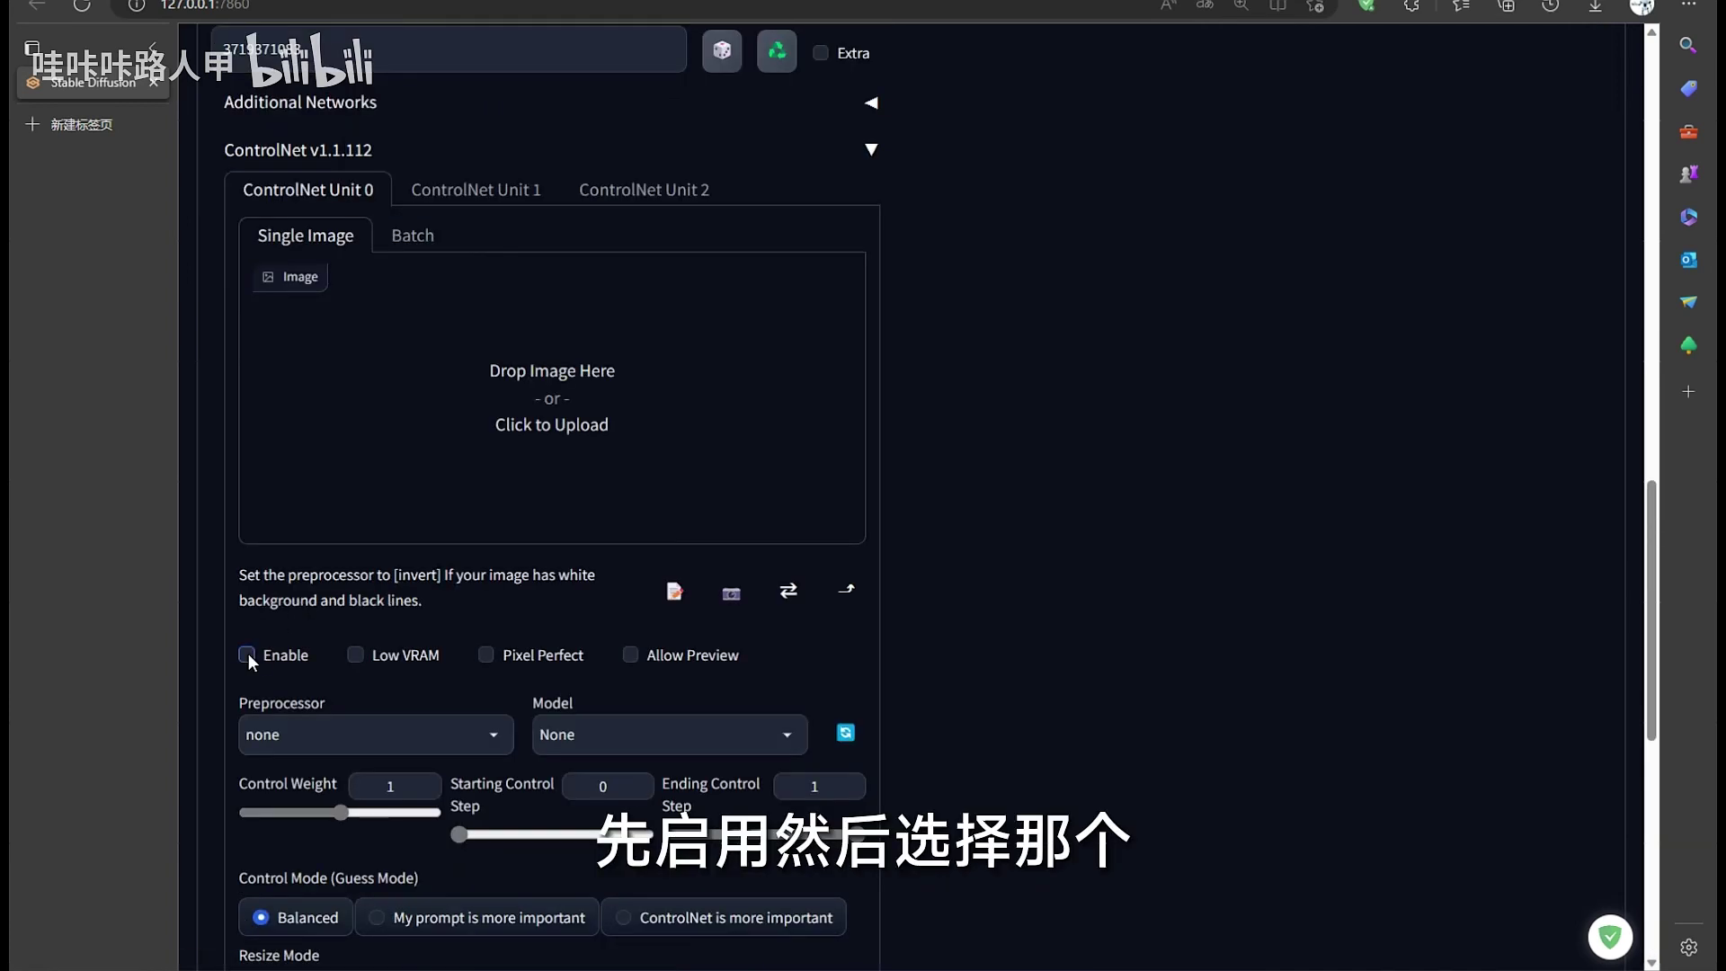
left_click(247, 655)
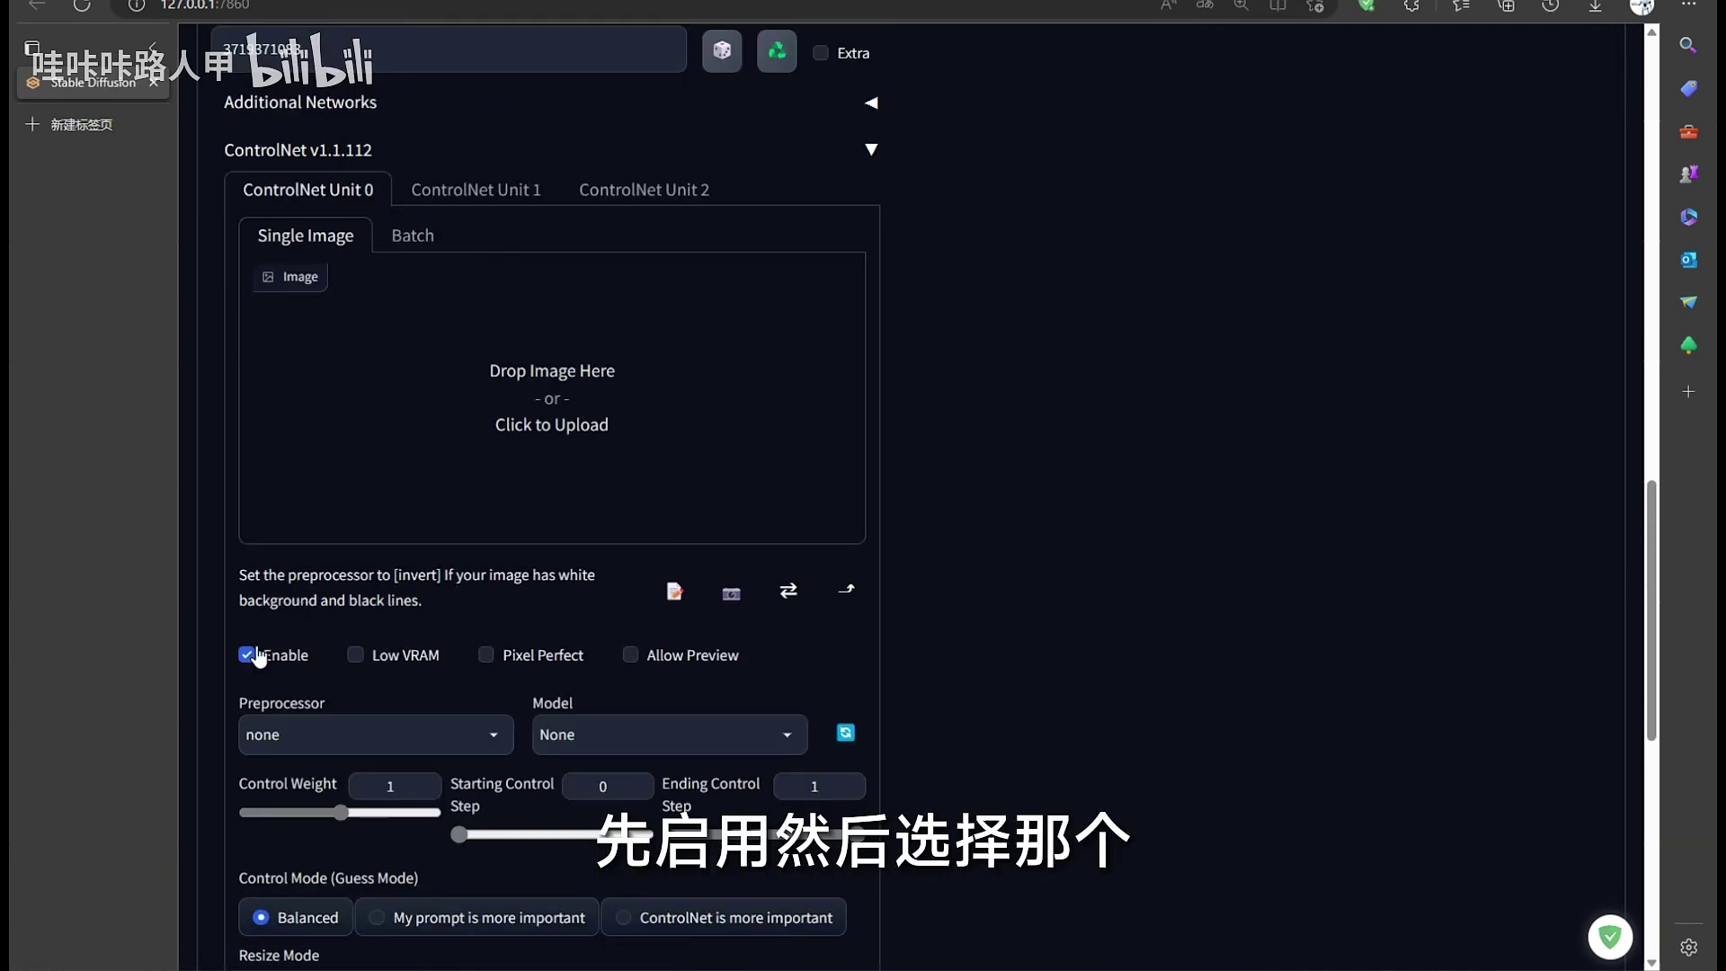
left_click(297, 729)
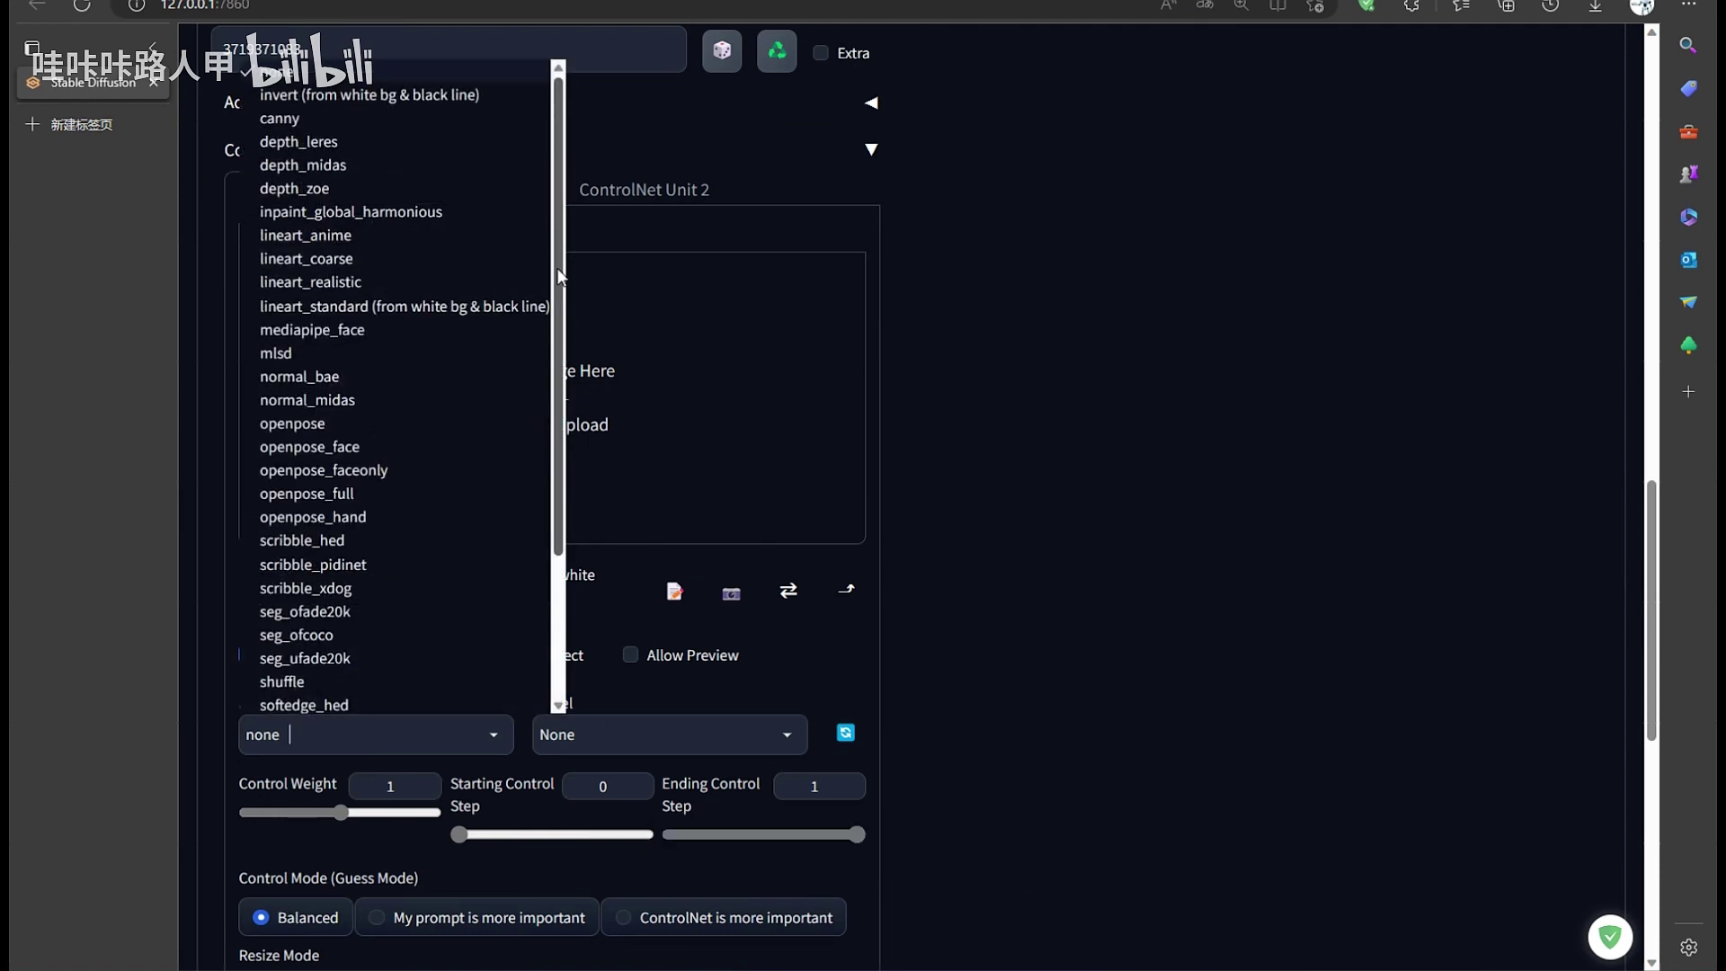
scroll(558, 275, "down", 3)
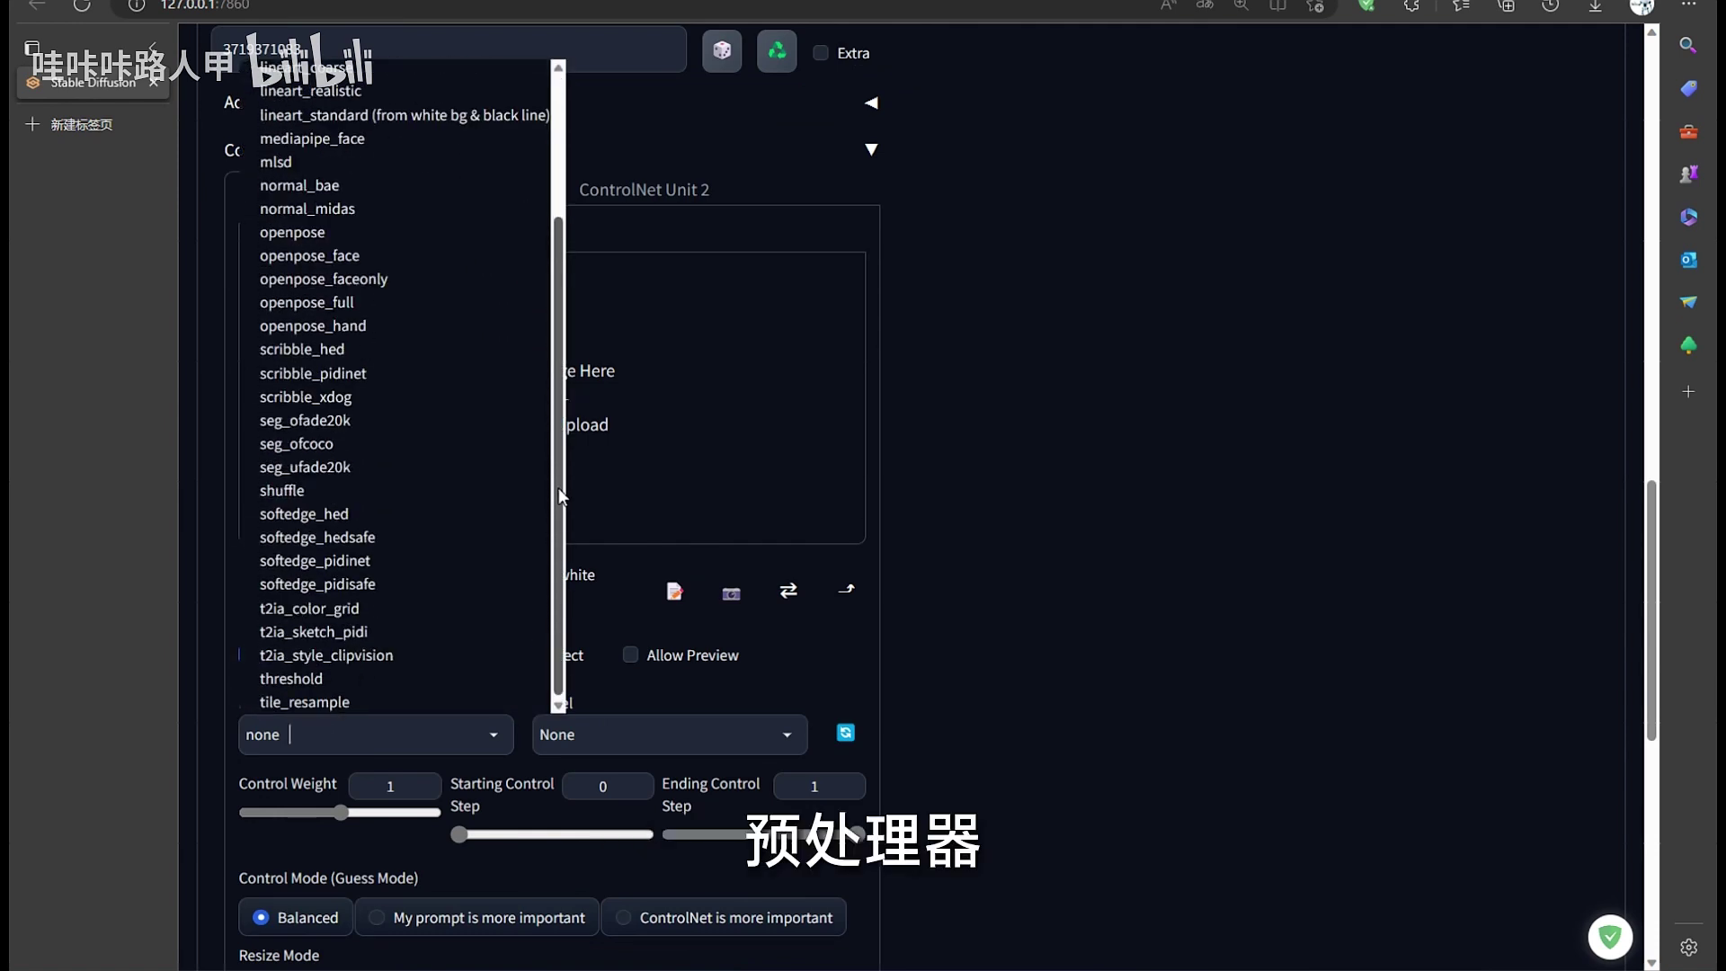
left_click(314, 702)
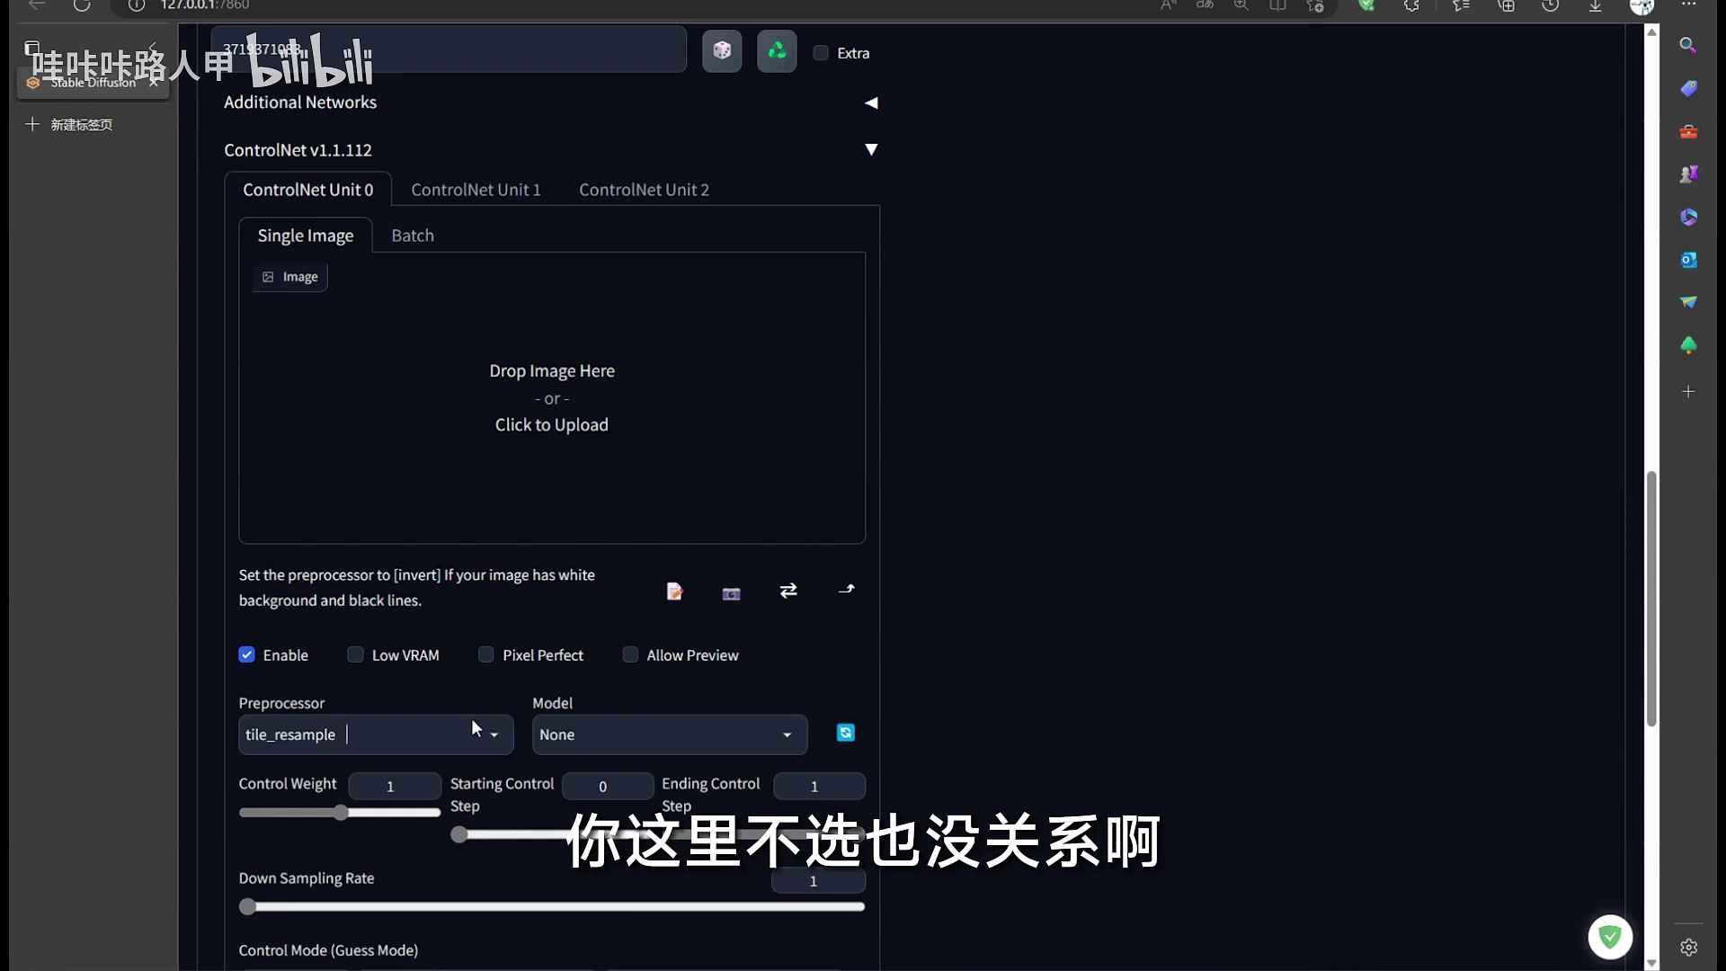
- Choose the control_v11f1e_sd15_tile model for ControlNet Unit 0 and review the img2img settings for the Batman upscale
scroll(471, 719, "down", 2)
left_click(643, 595)
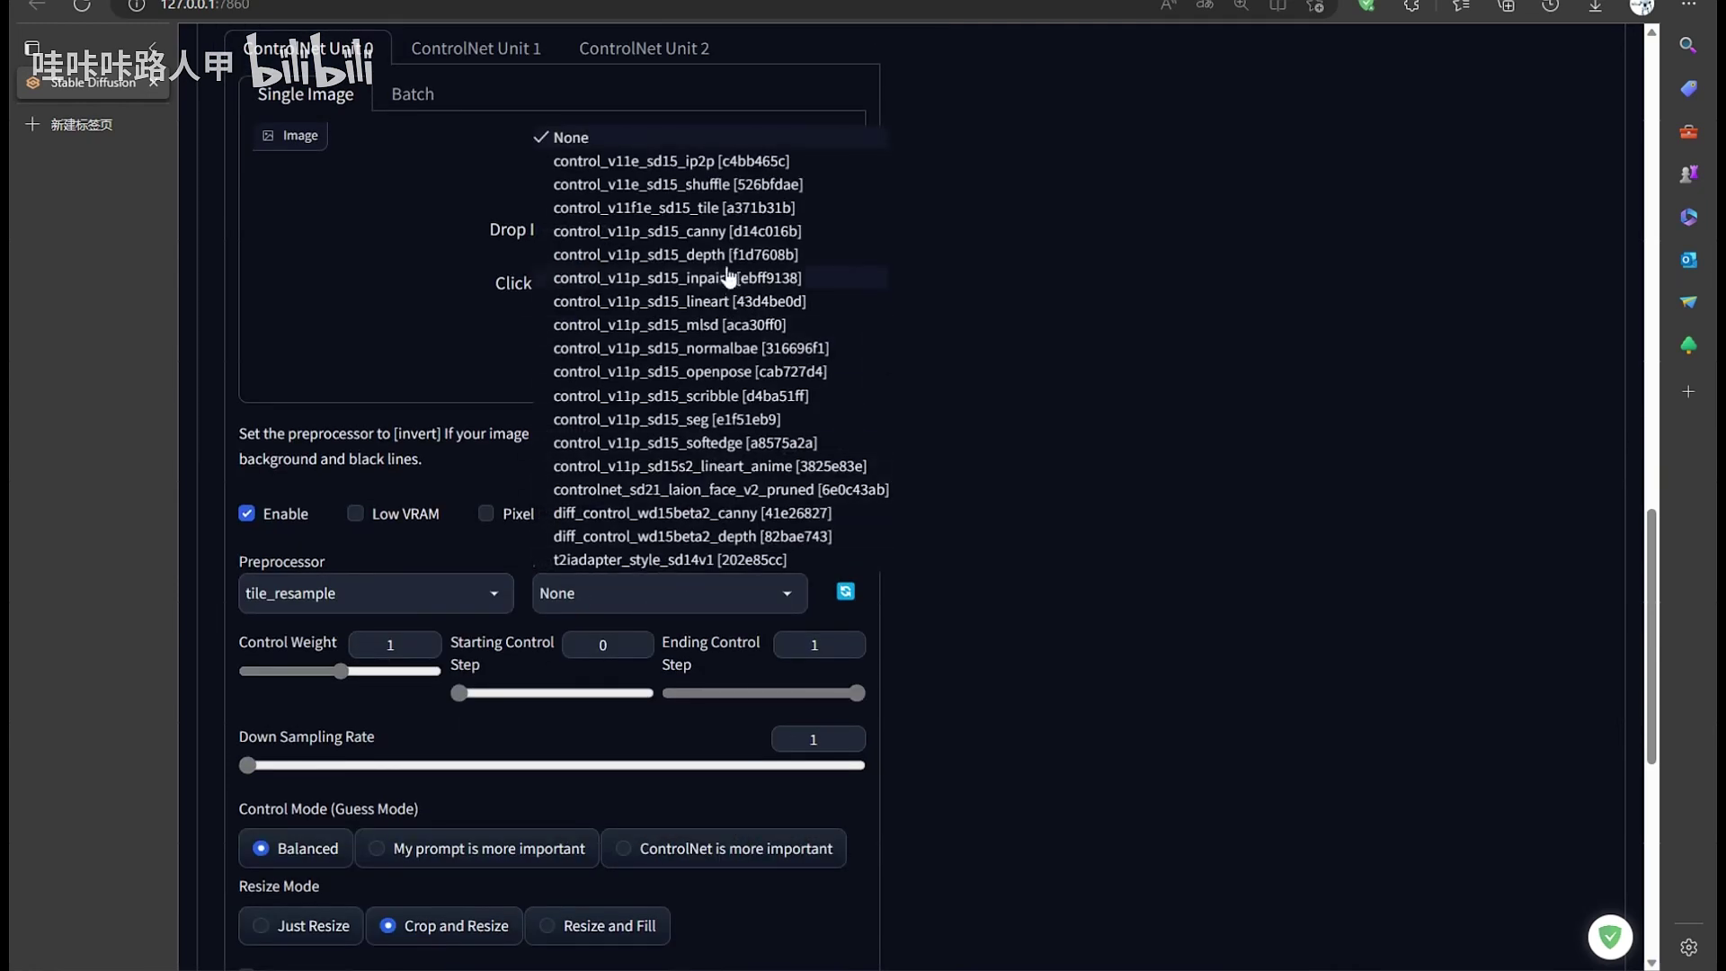
left_click(737, 207)
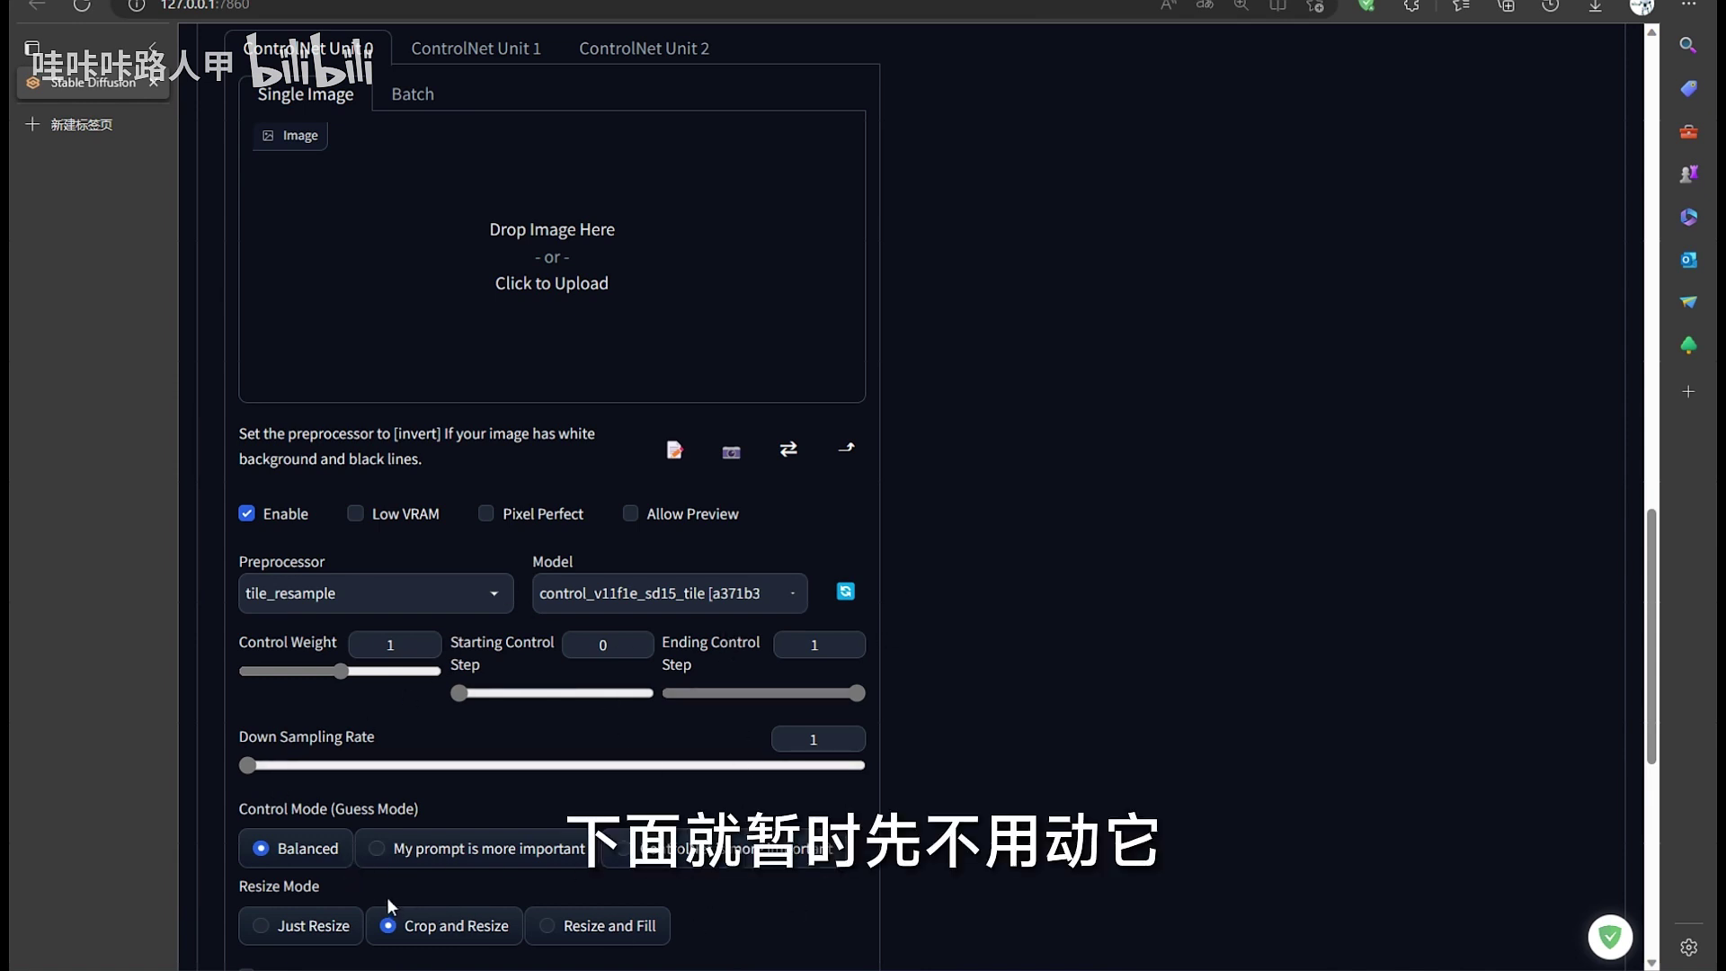
scroll(430, 386, "up", 2)
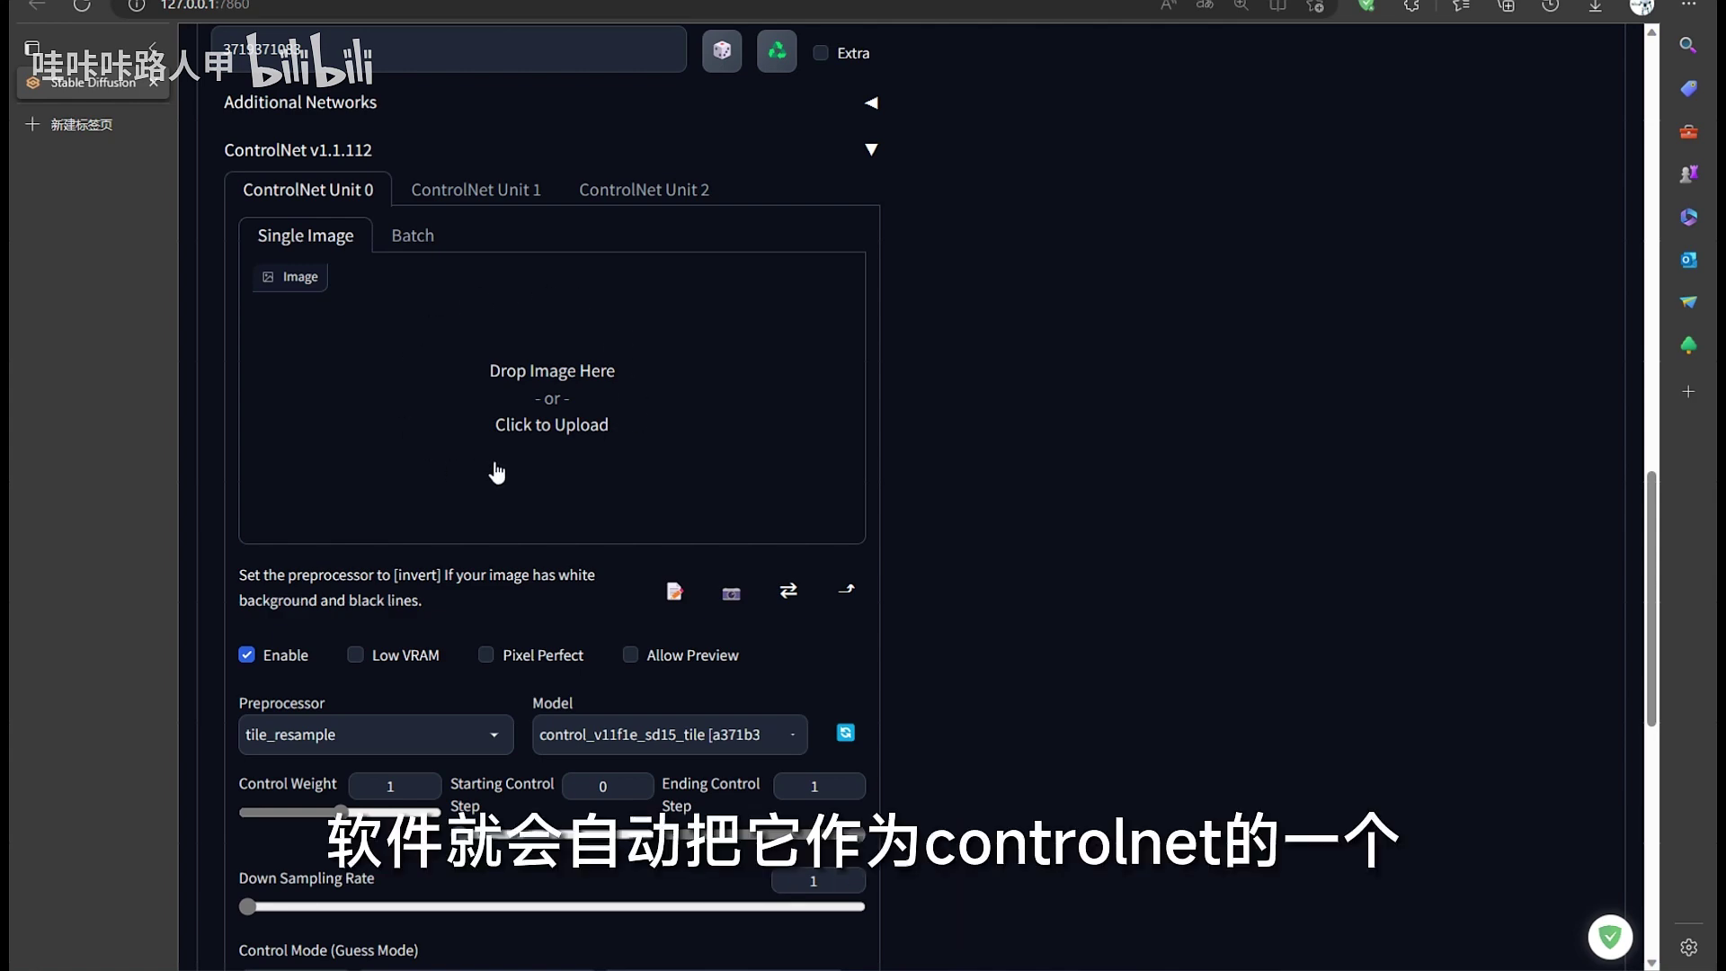
scroll(497, 472, "up", 10)
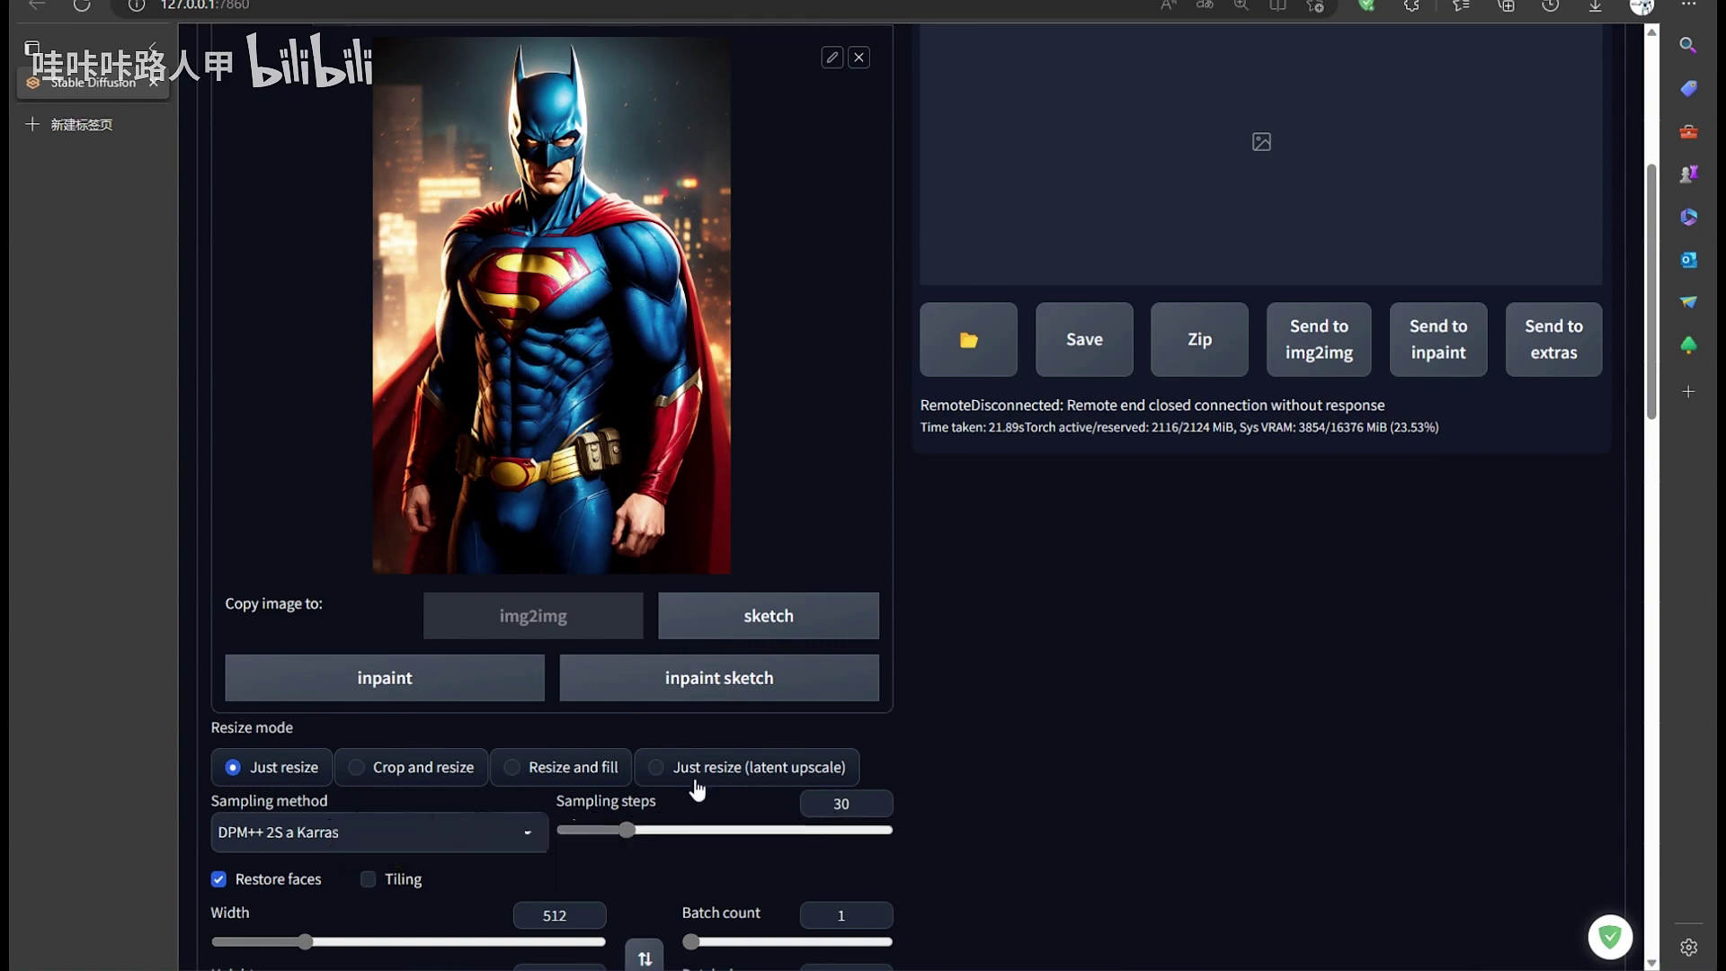
scroll(698, 789, "down", 13)
scroll(926, 511, "up", 9)
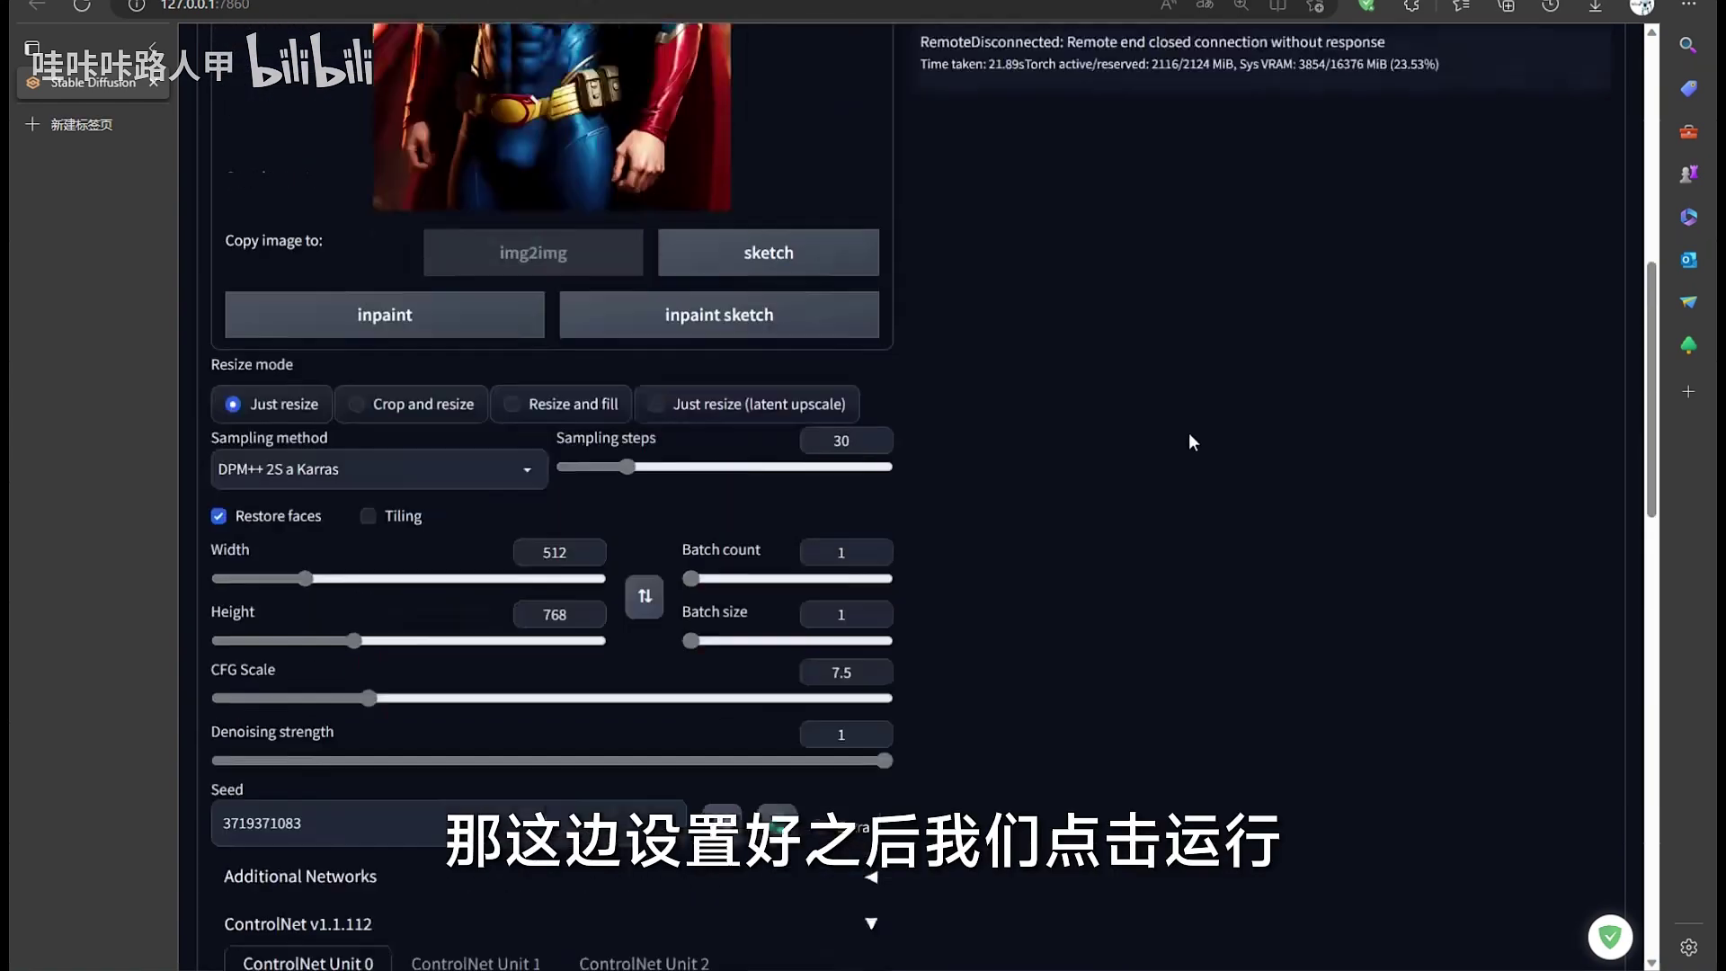
scroll(1189, 434, "up", 8)
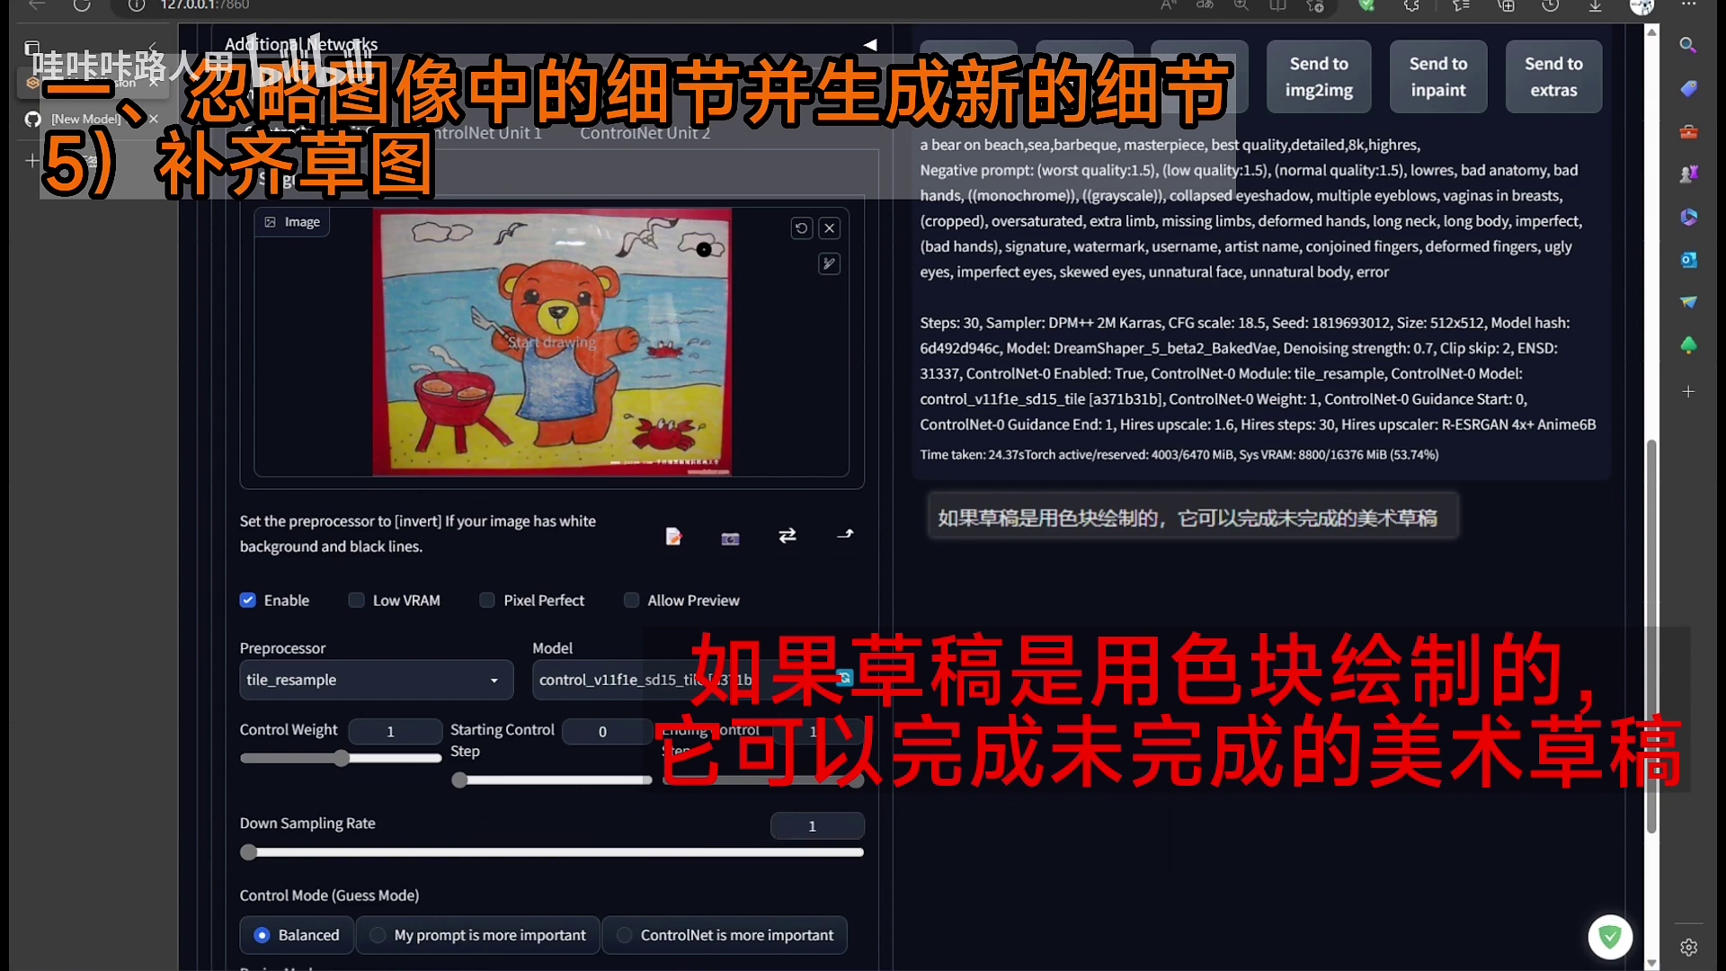
- Review the txt2img prompt, the generation settings and the generated picture for the bear-on-beach drawing
scroll(297, 220, "up", 15)
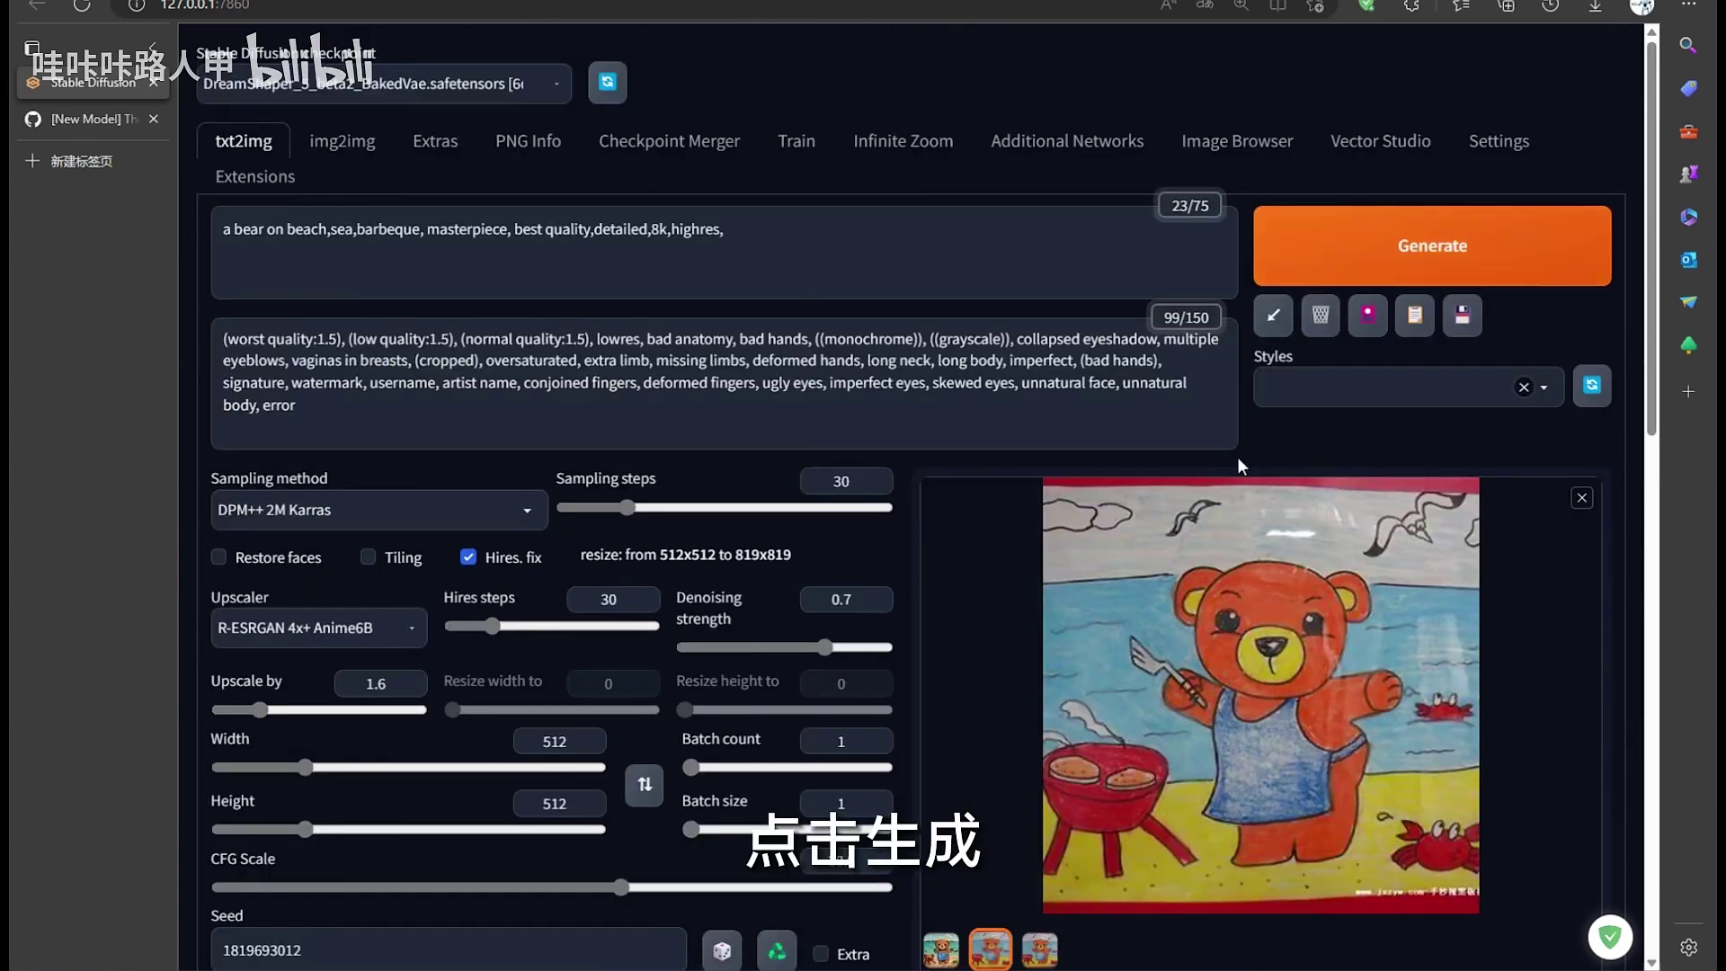
scroll(1239, 465, "down", 2)
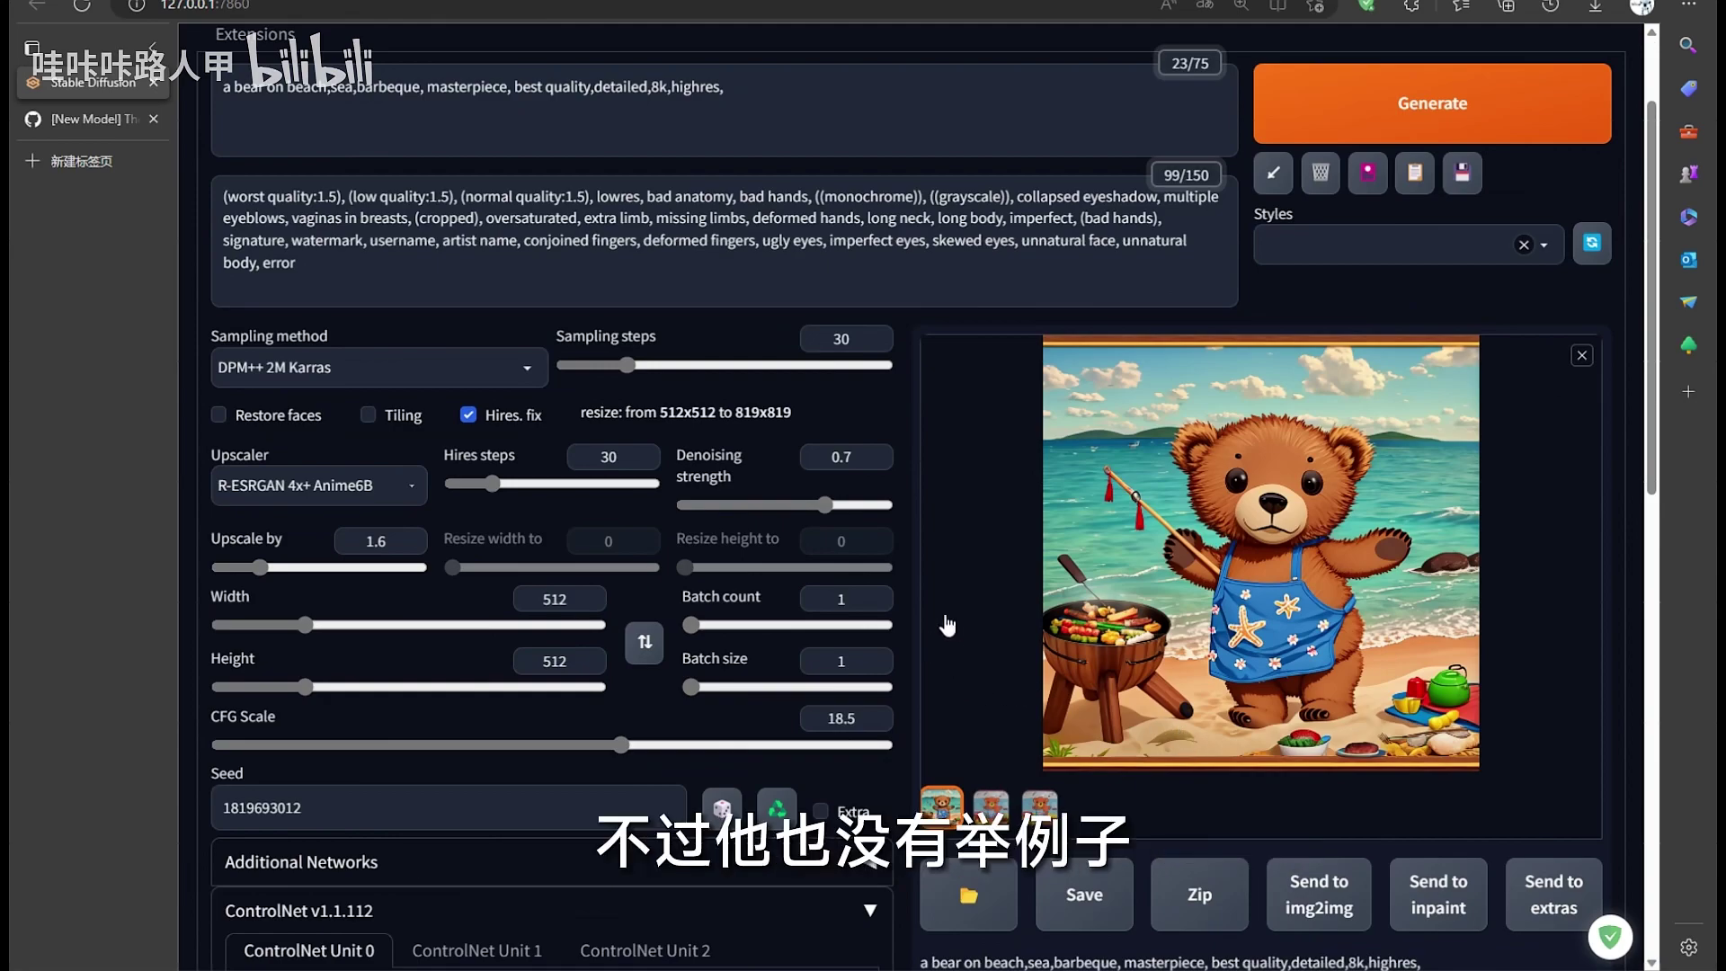
scroll(947, 625, "down", 4)
scroll(953, 593, "down", 4)
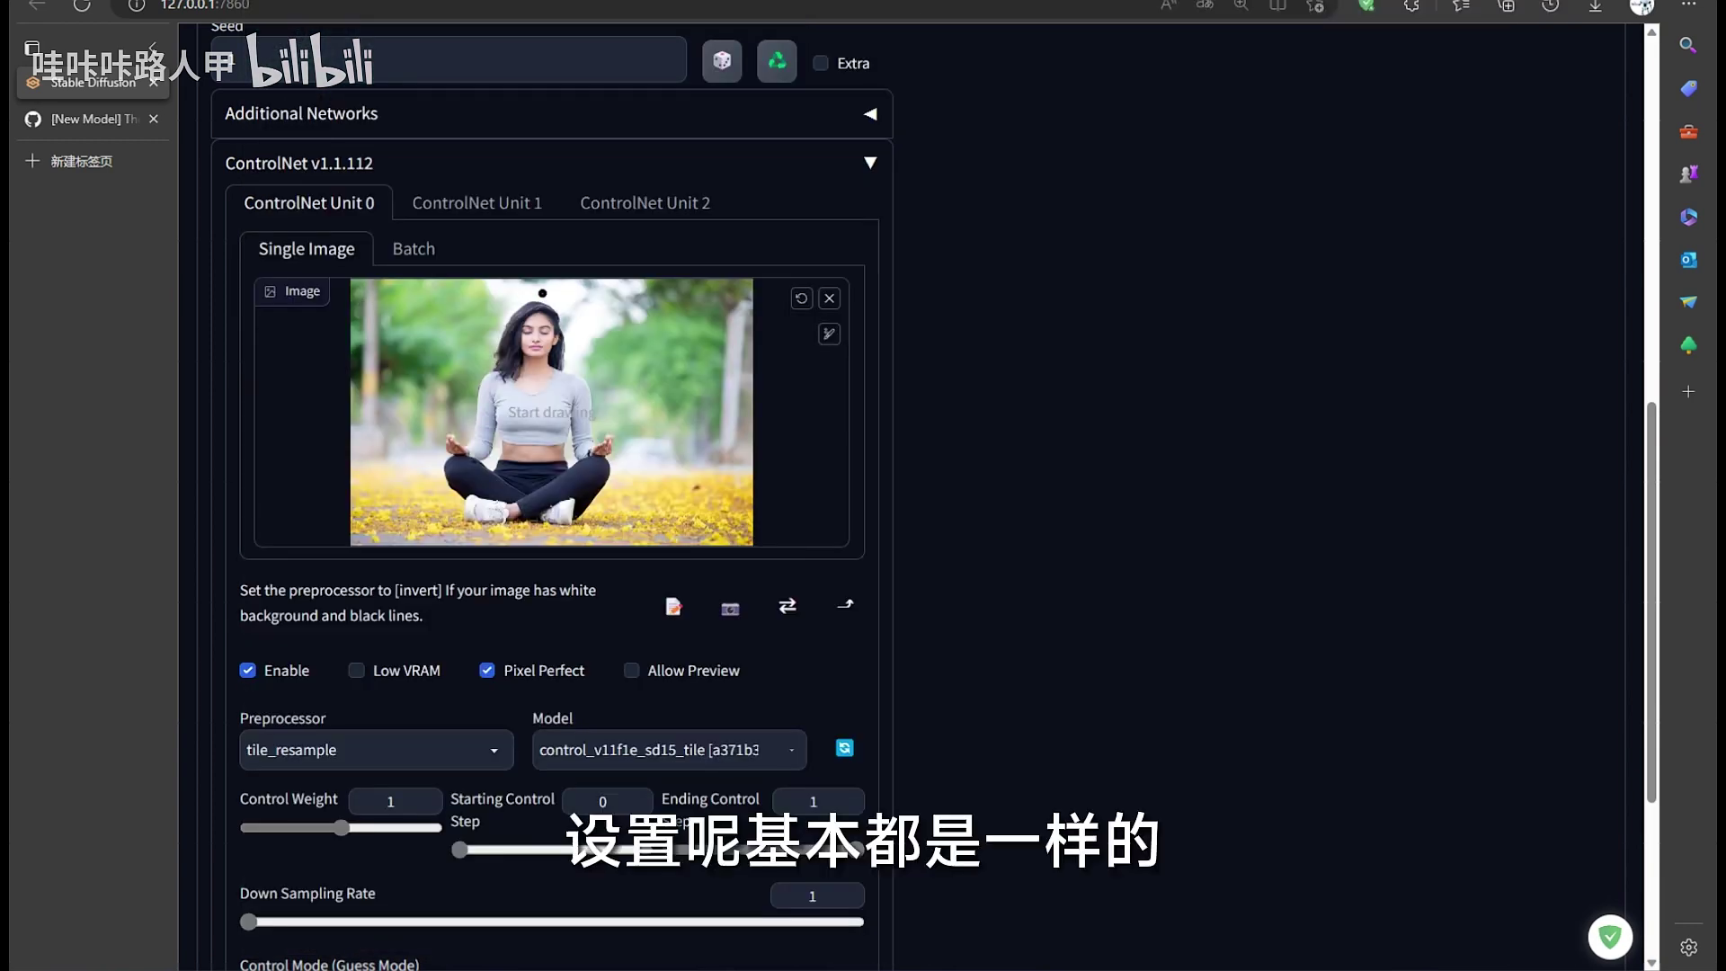
- Set the control mode of ControlNet Unit 0 to "My prompt is more important" for the meditating woman photo
scroll(542, 293, "down", 2)
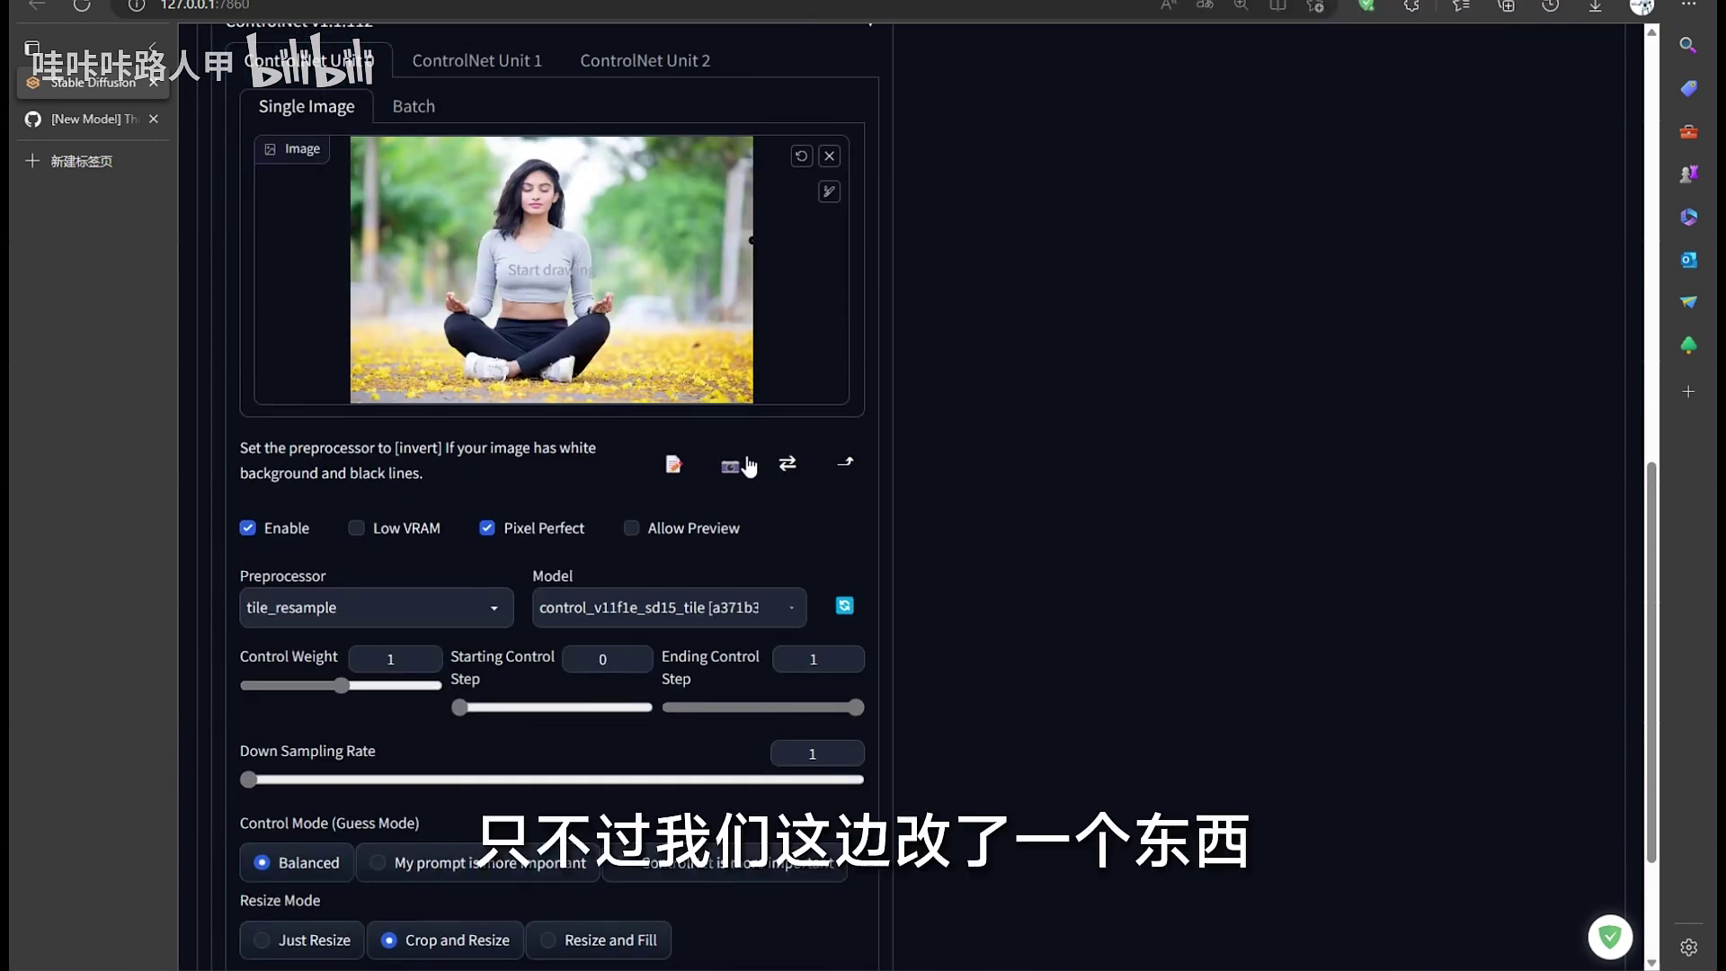
scroll(499, 748, "down", 2)
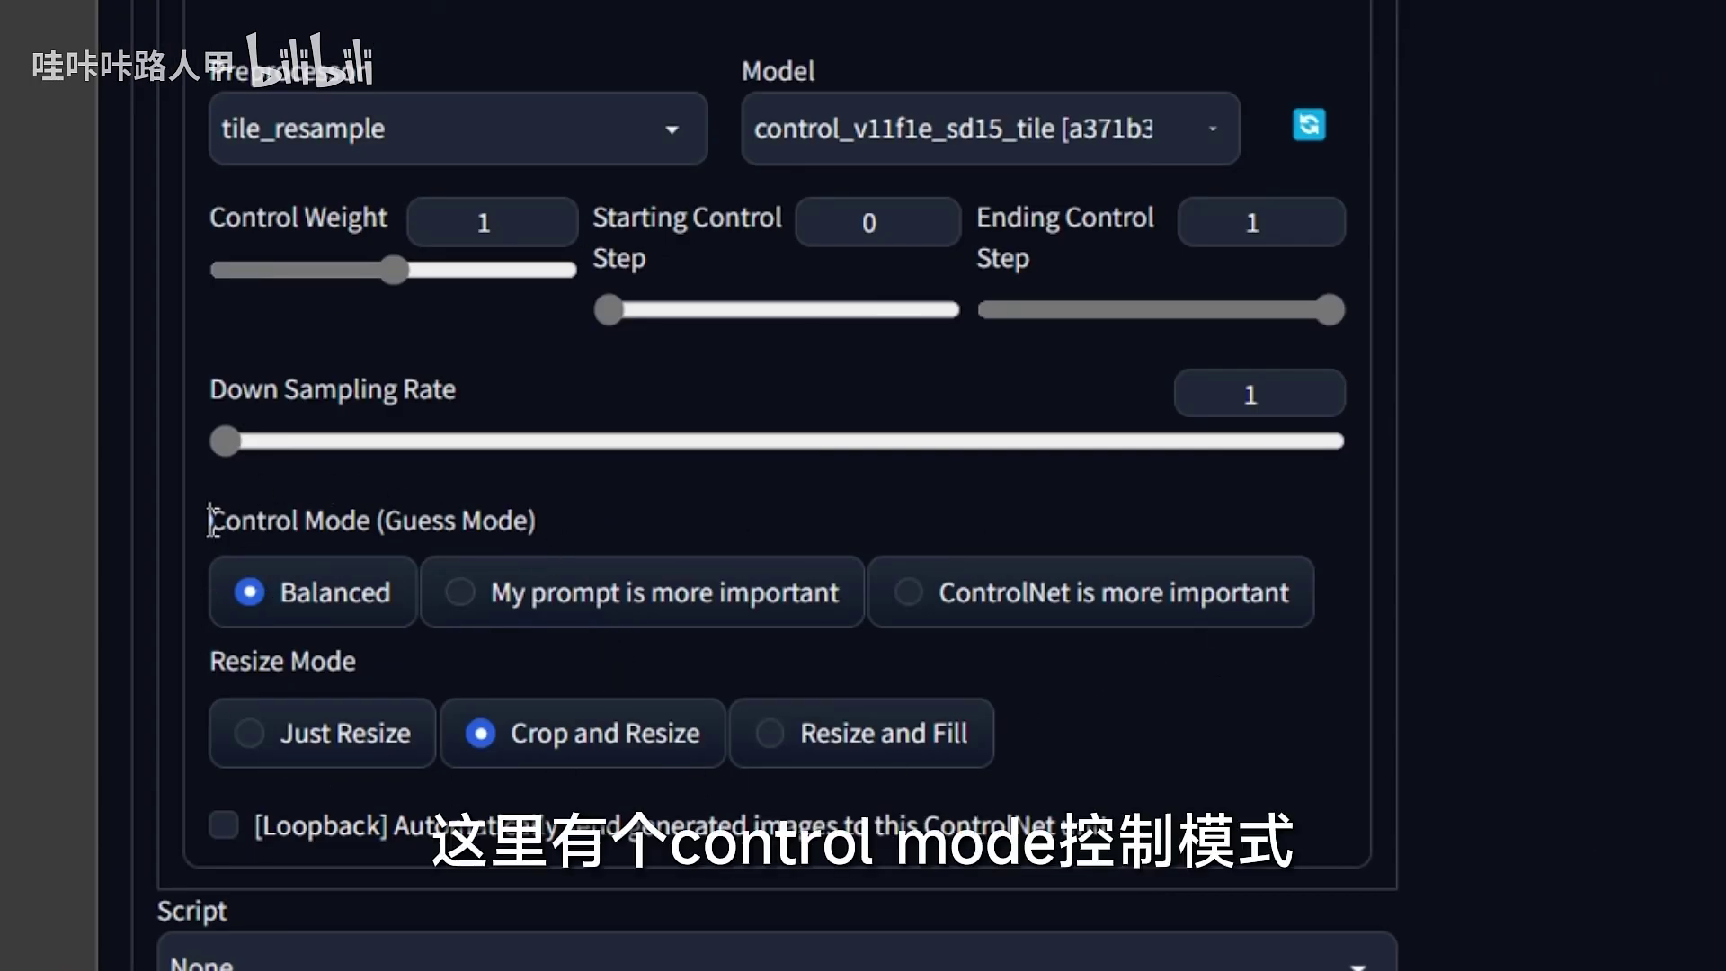
left_click_drag(210, 520, 563, 522)
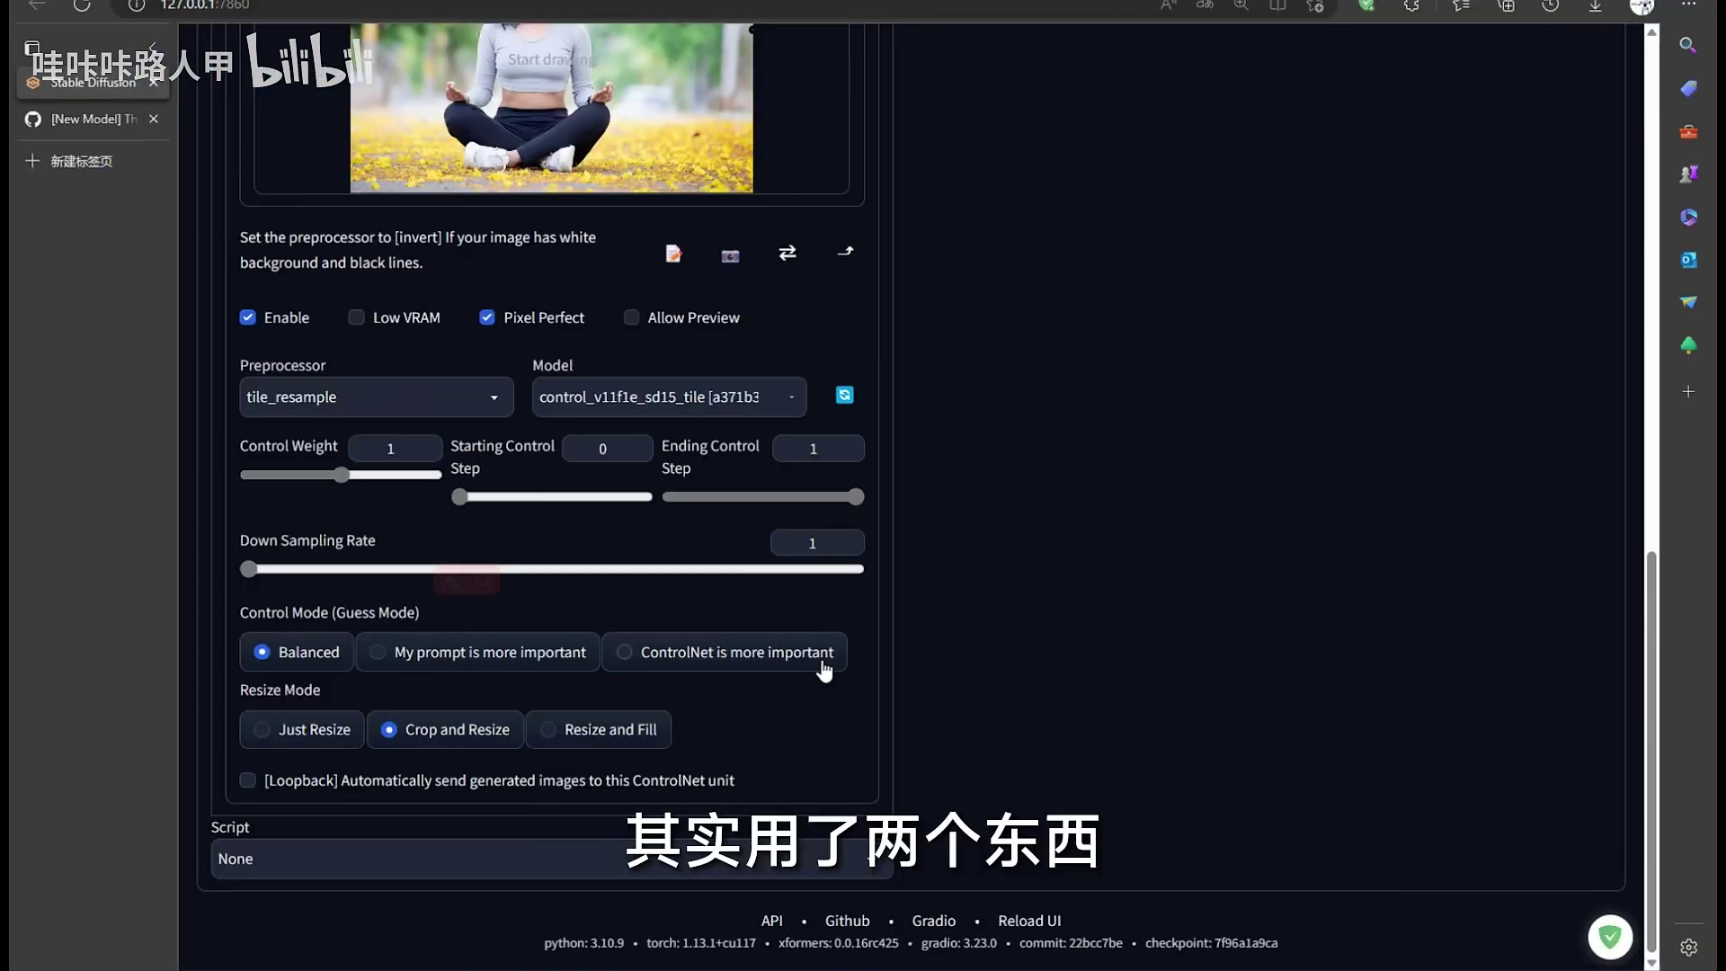
scroll(823, 670, "up", 3)
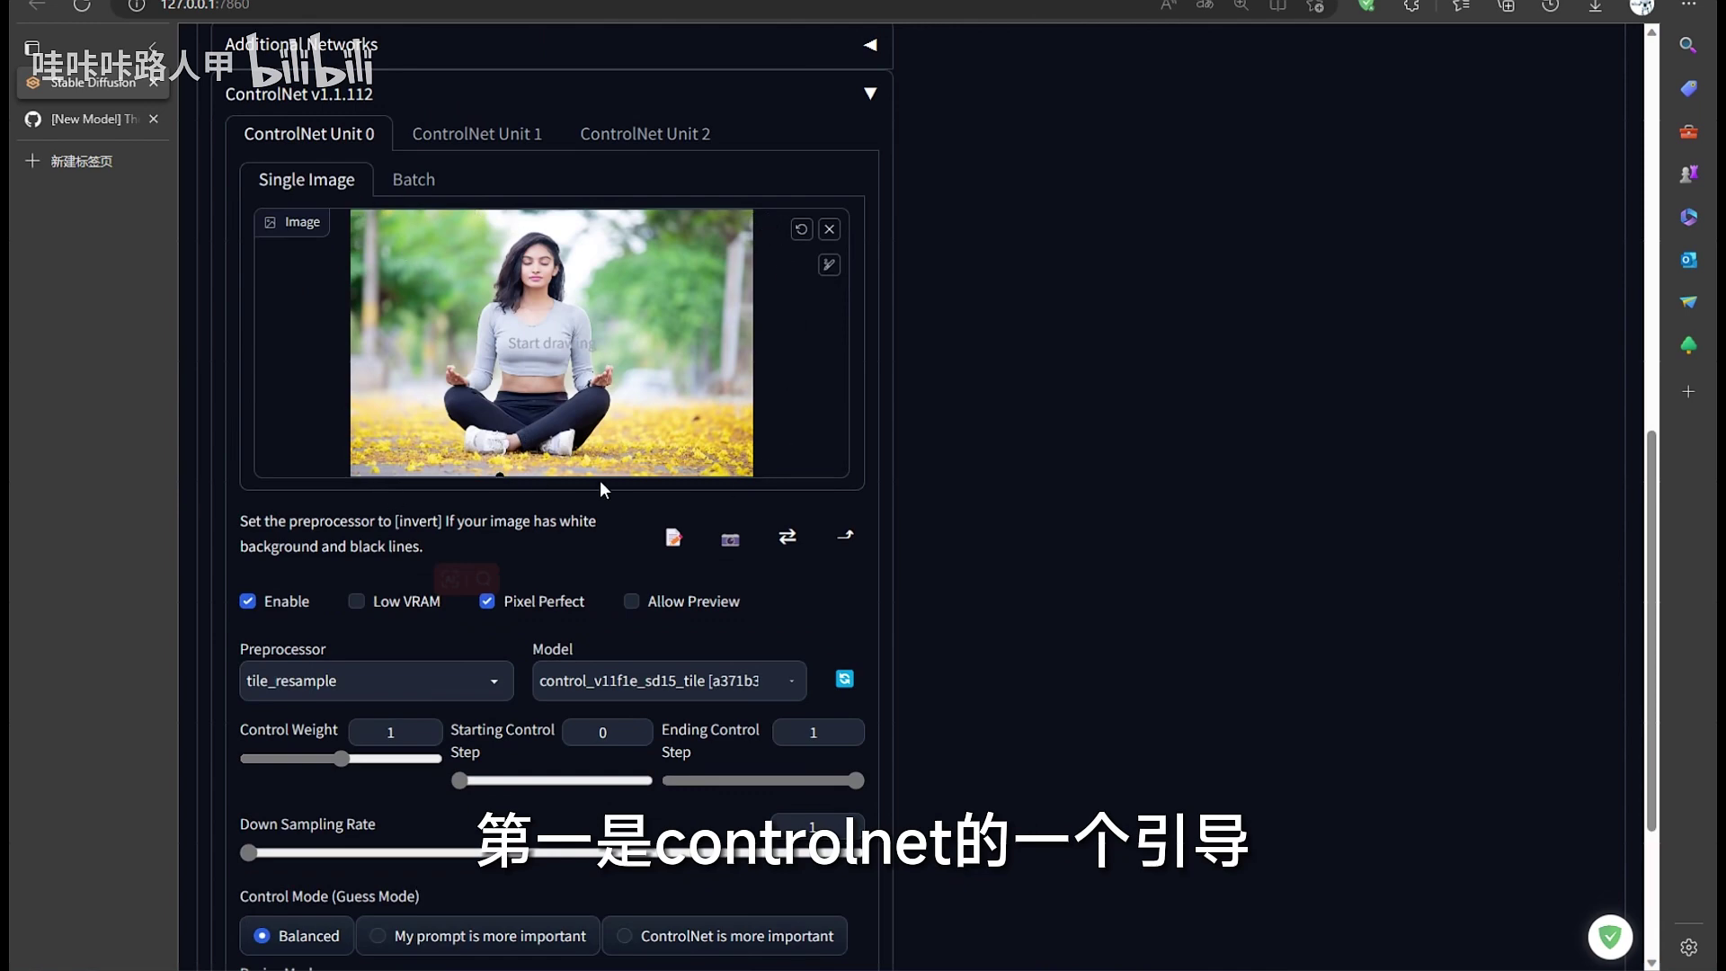
scroll(601, 480, "up", 10)
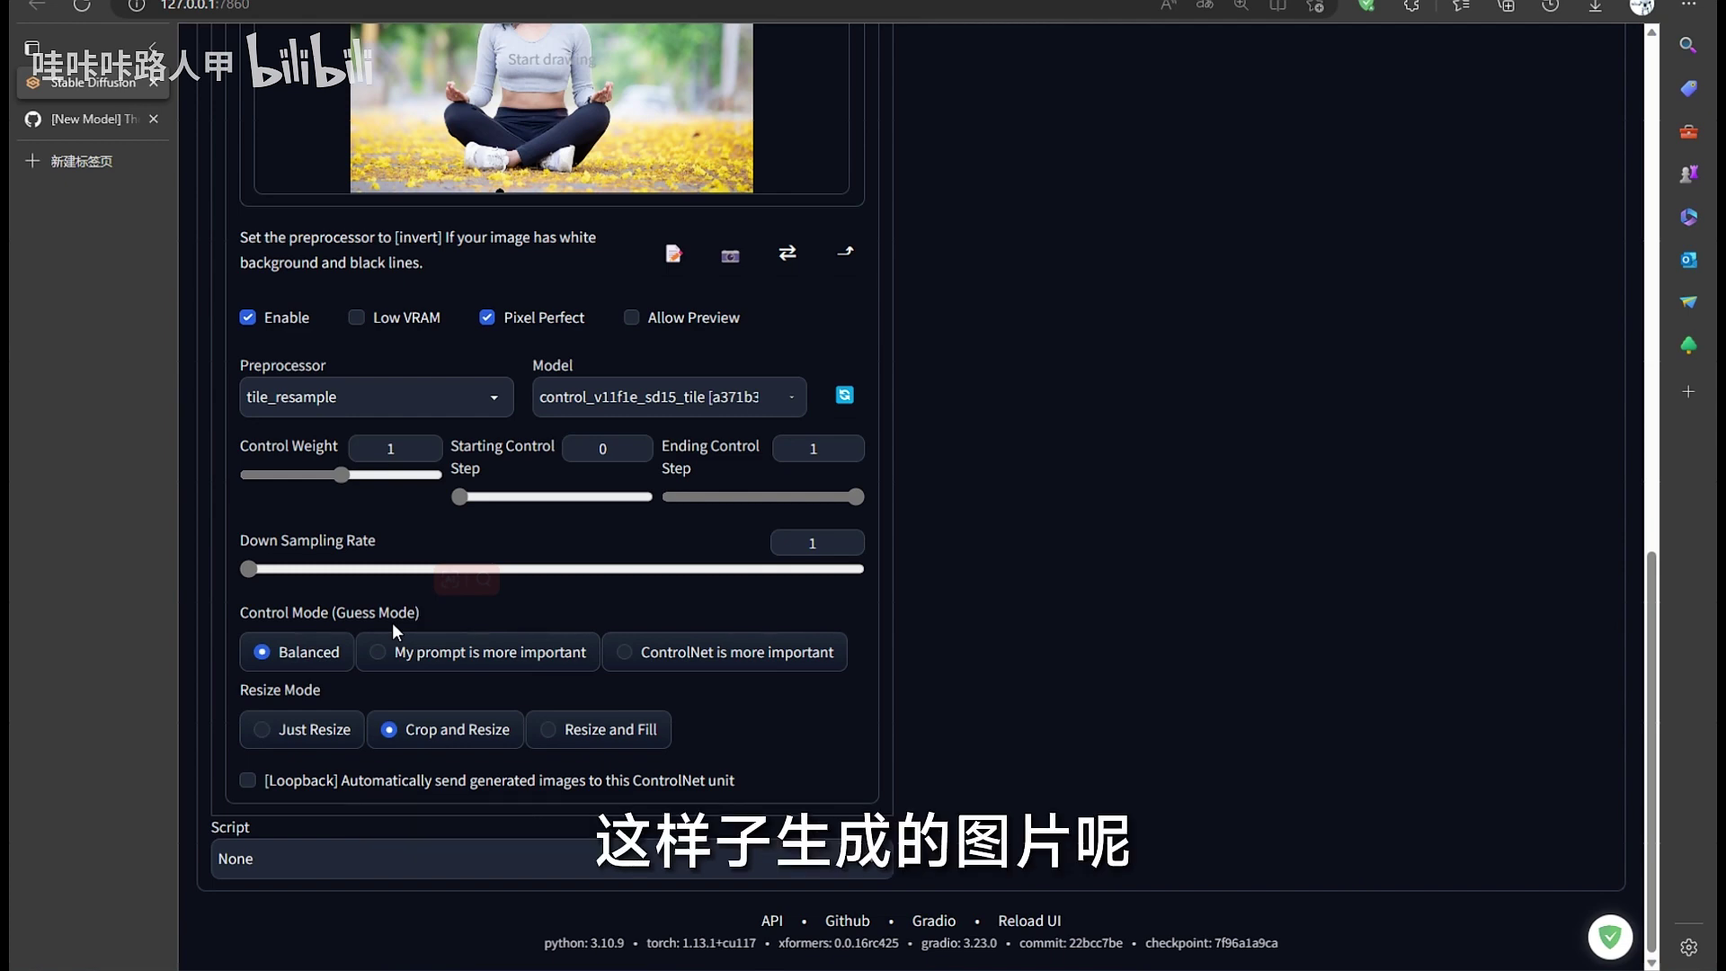
scroll(392, 622, "up", 2)
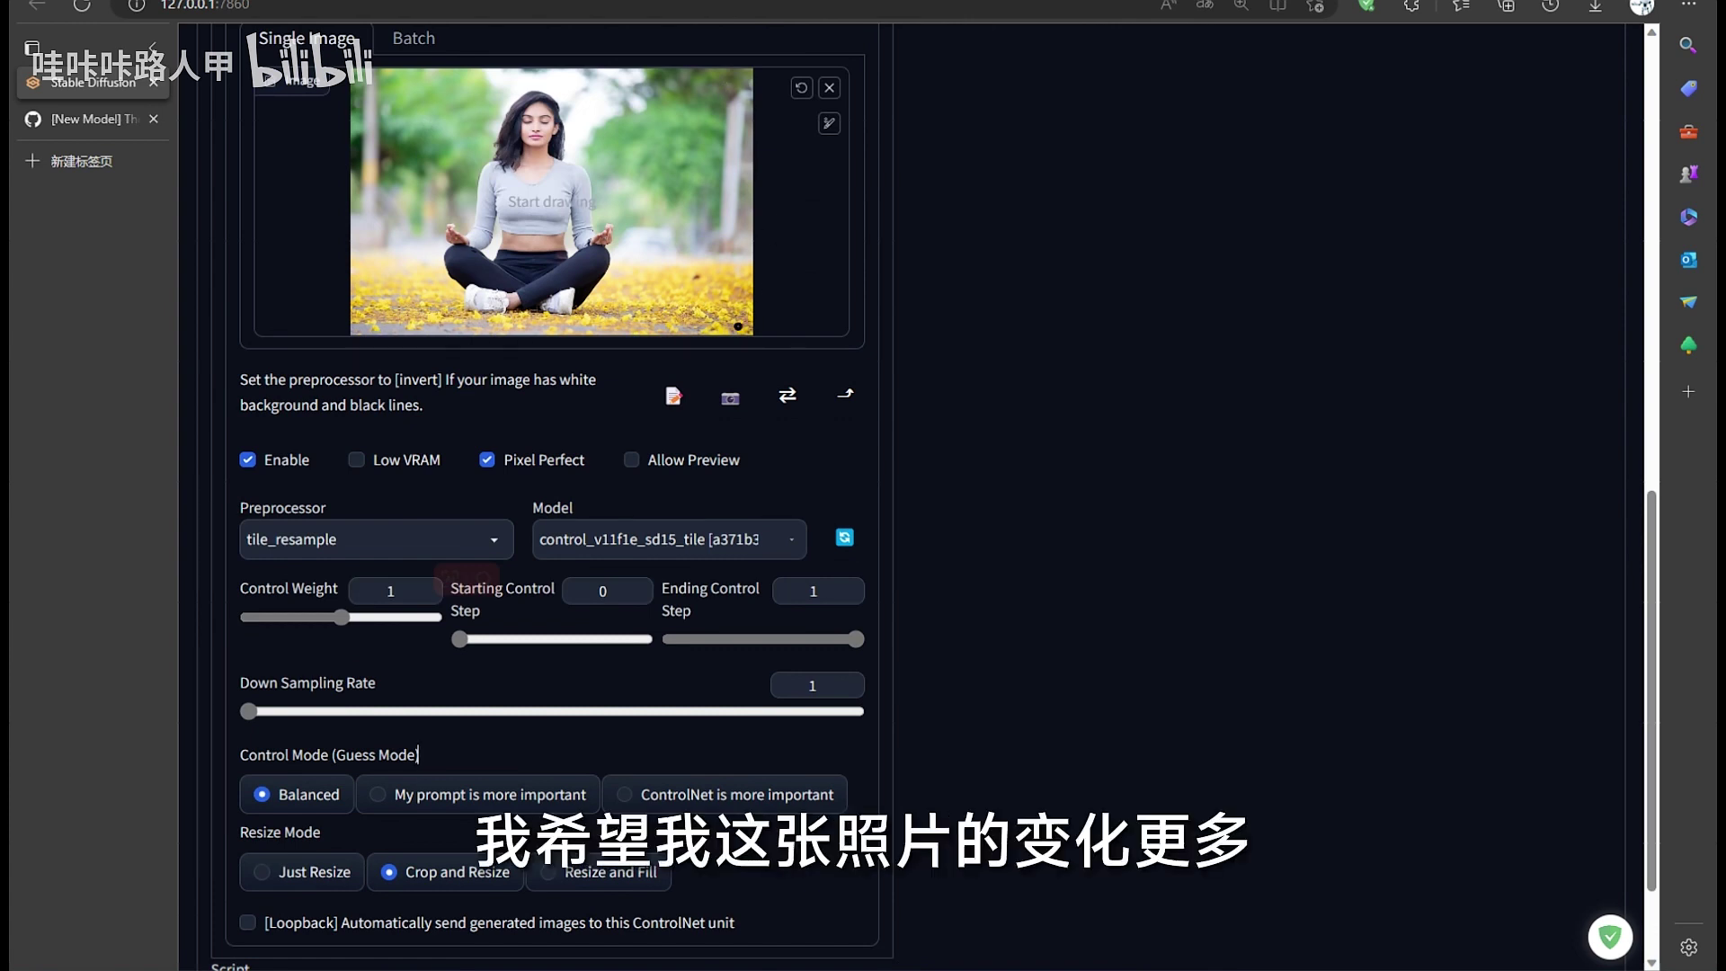
scroll(485, 737, "down", 2)
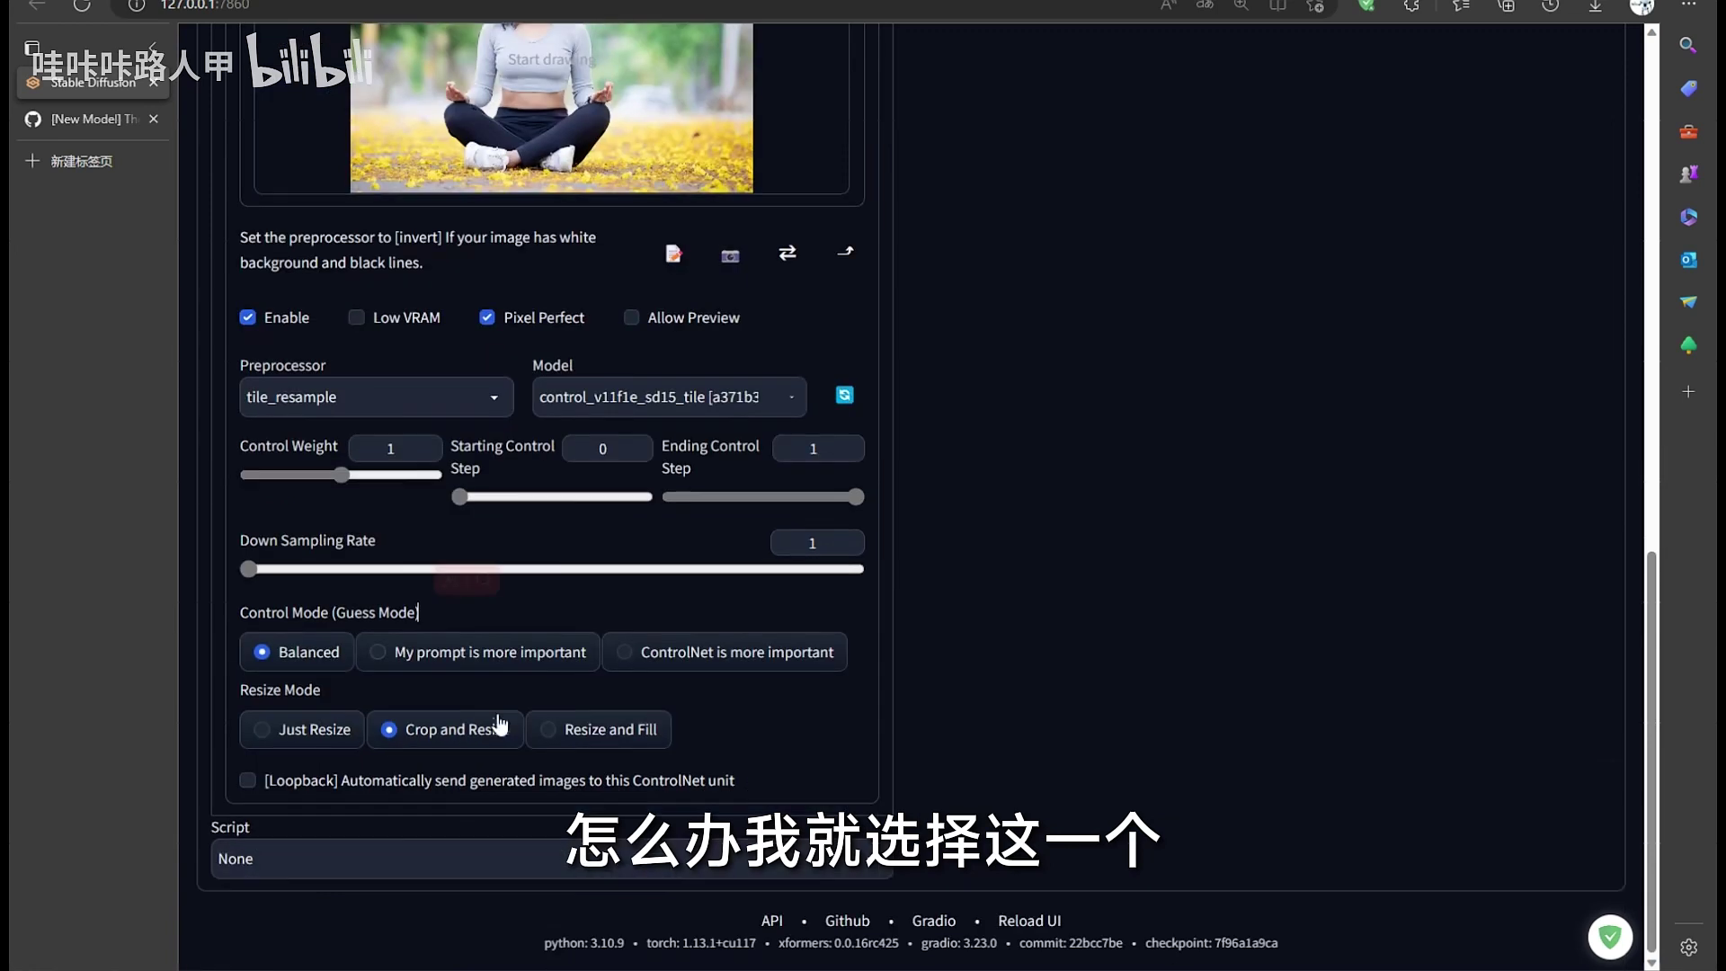
left_click(415, 652)
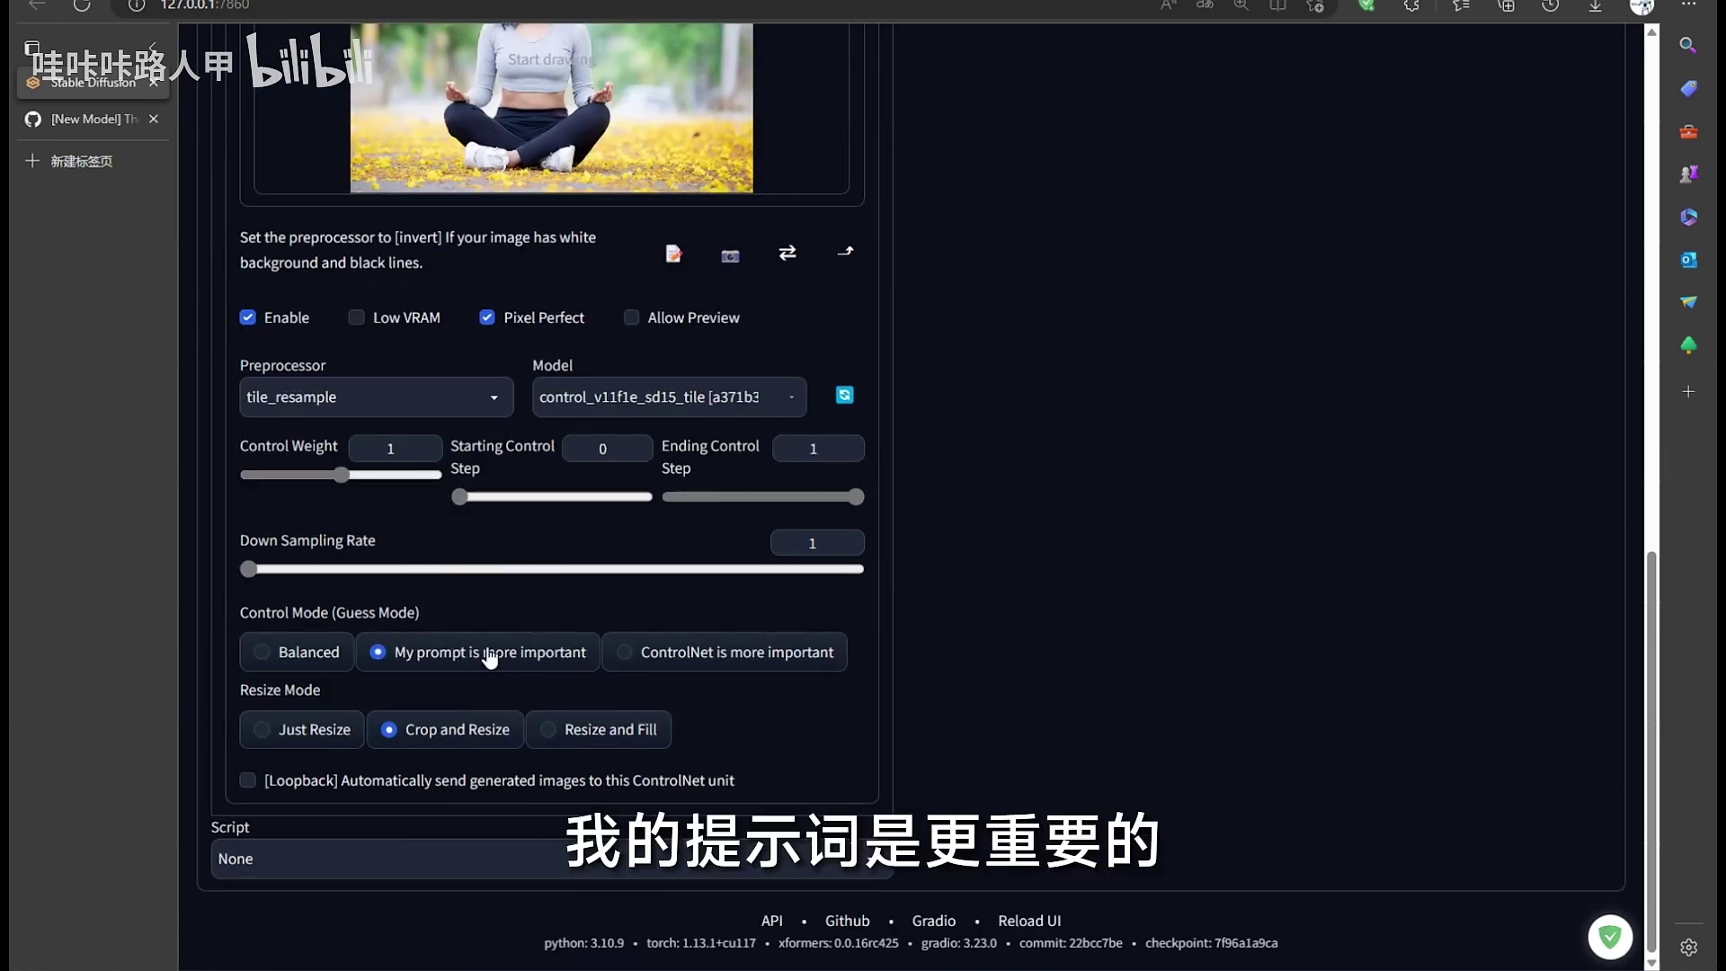
- Try a CFG Scale of 7 for the seated girl image and return it to 15
scroll(776, 688, "up", 7)
scroll(776, 688, "up", 5)
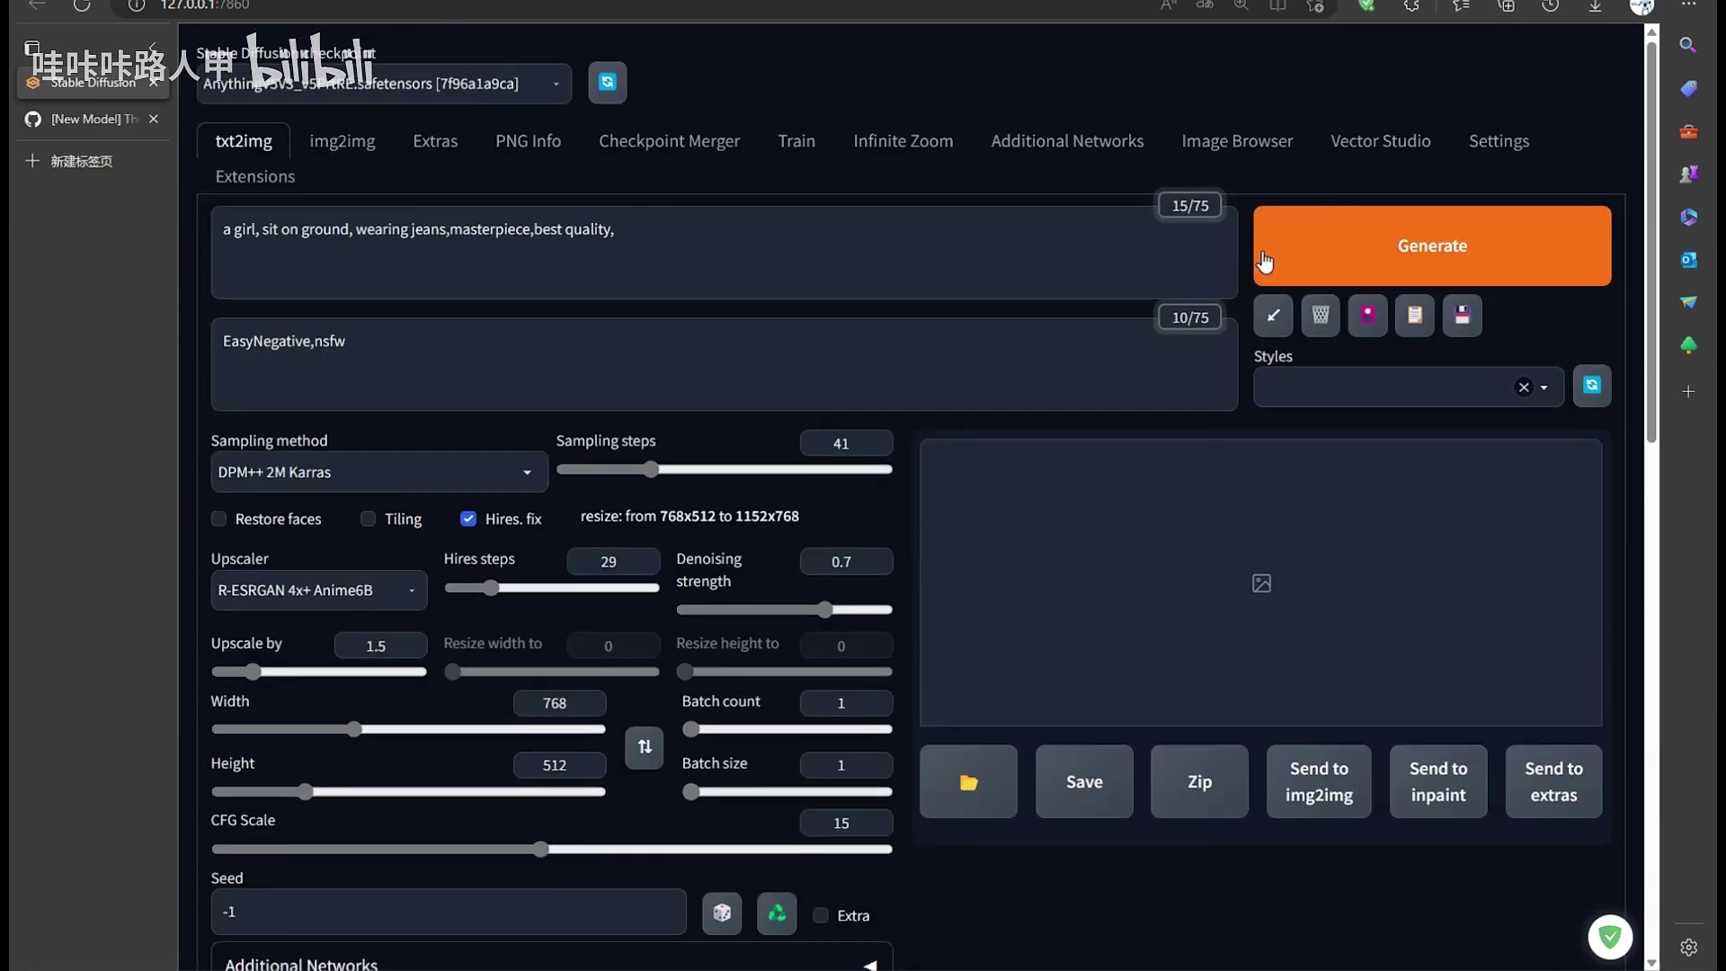
scroll(693, 736, "down", 2)
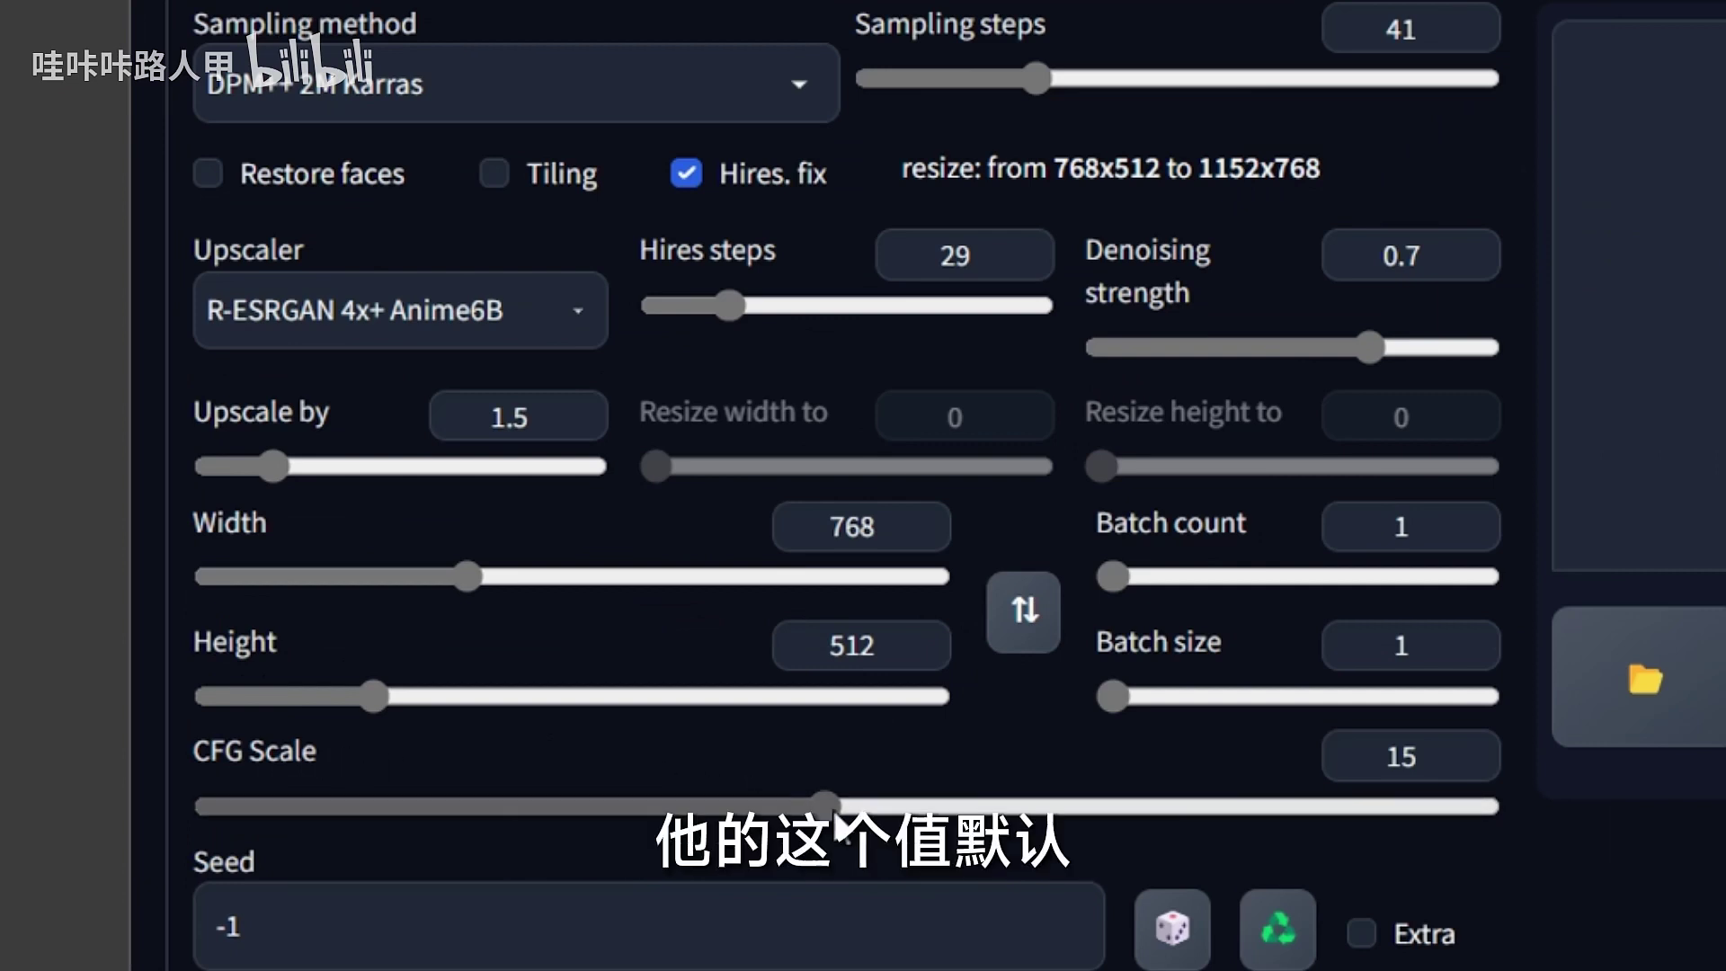
left_click_drag(835, 811, 474, 809)
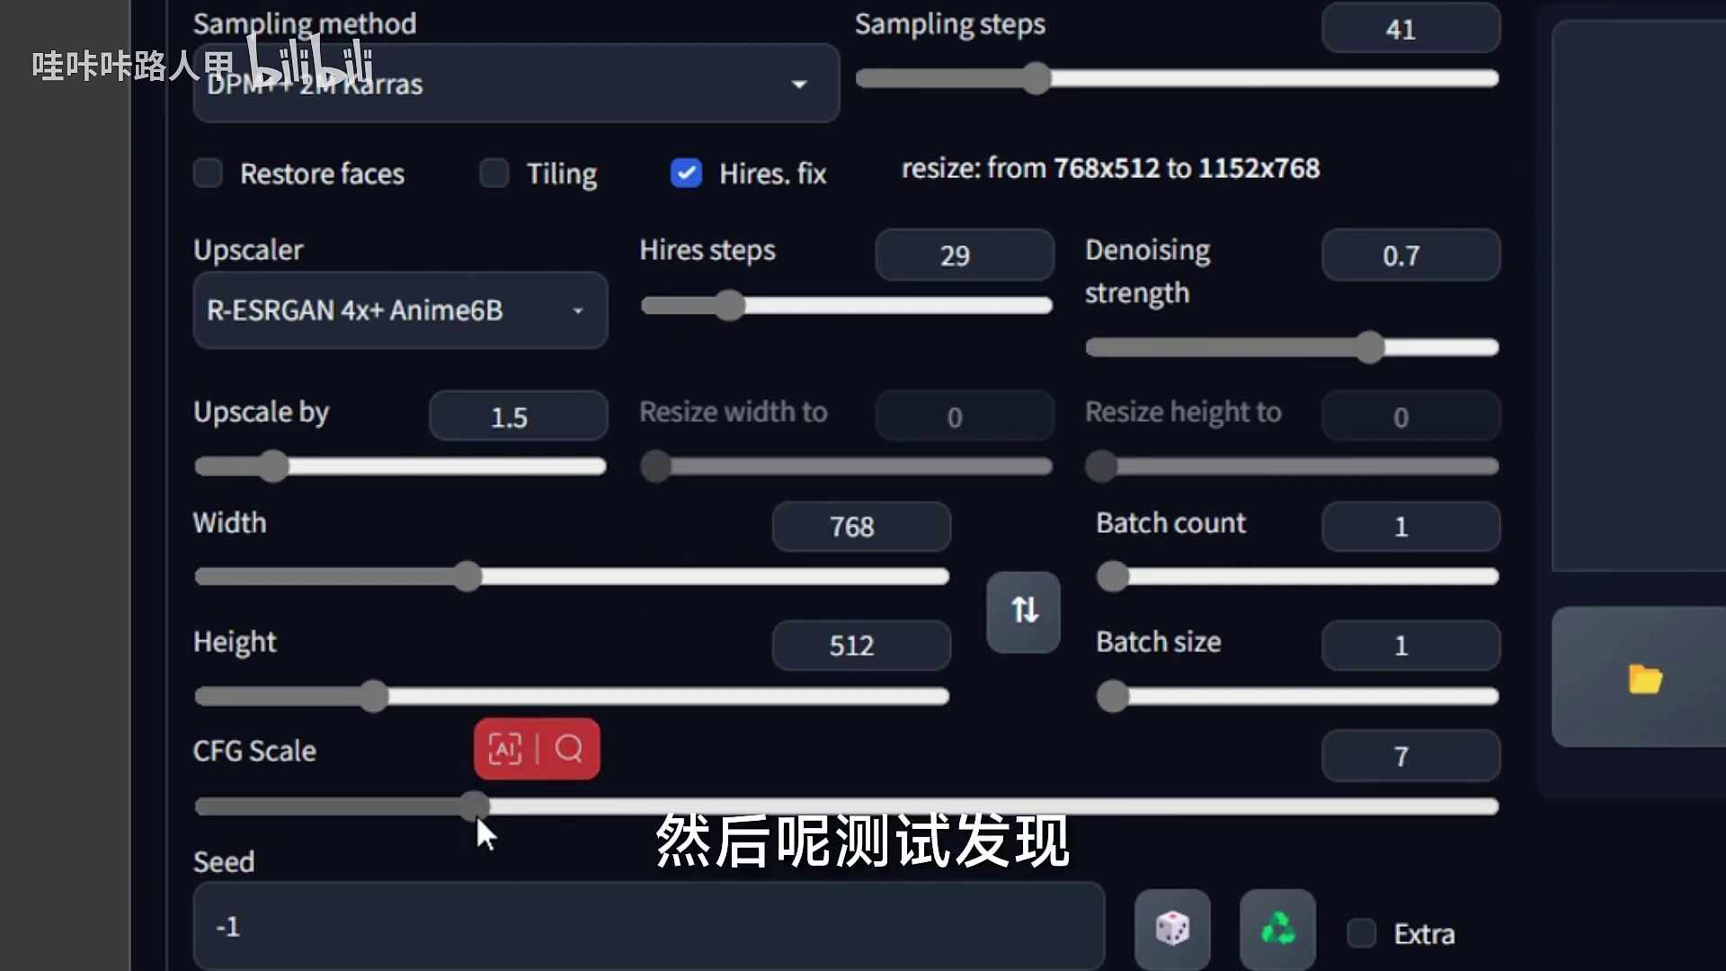
left_click_drag(478, 807, 825, 807)
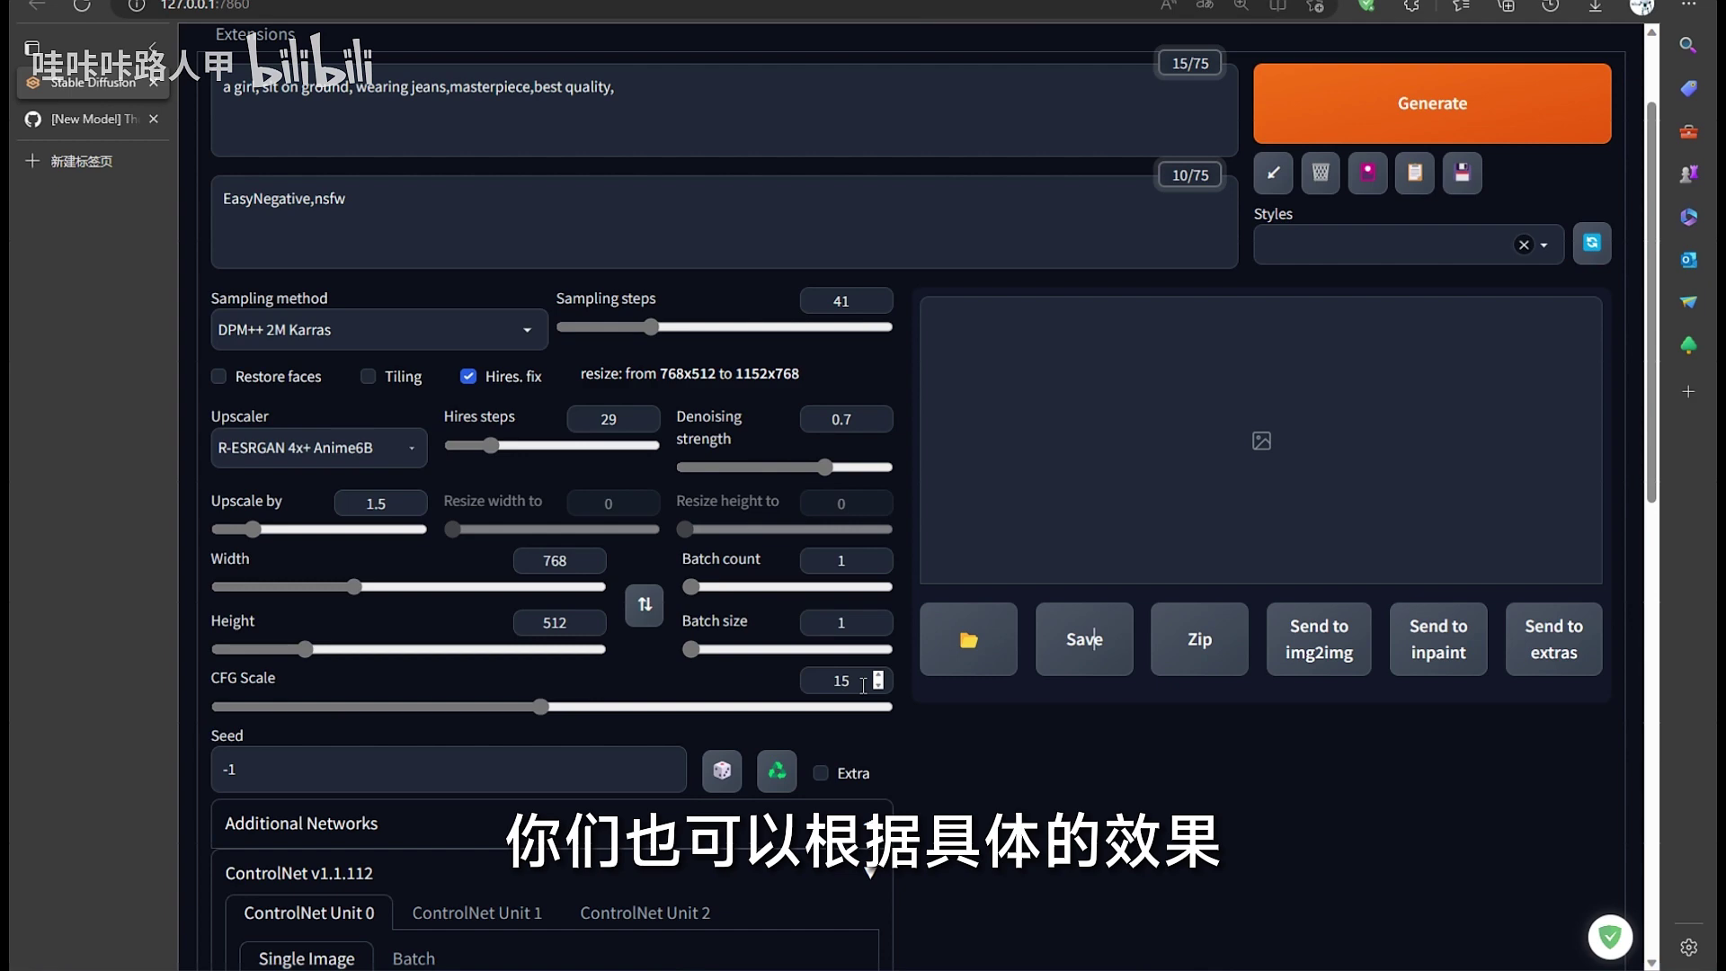
- Generate the image of the girl sitting in jeans and compare it with the source photo
scroll(1195, 705, "up", 2)
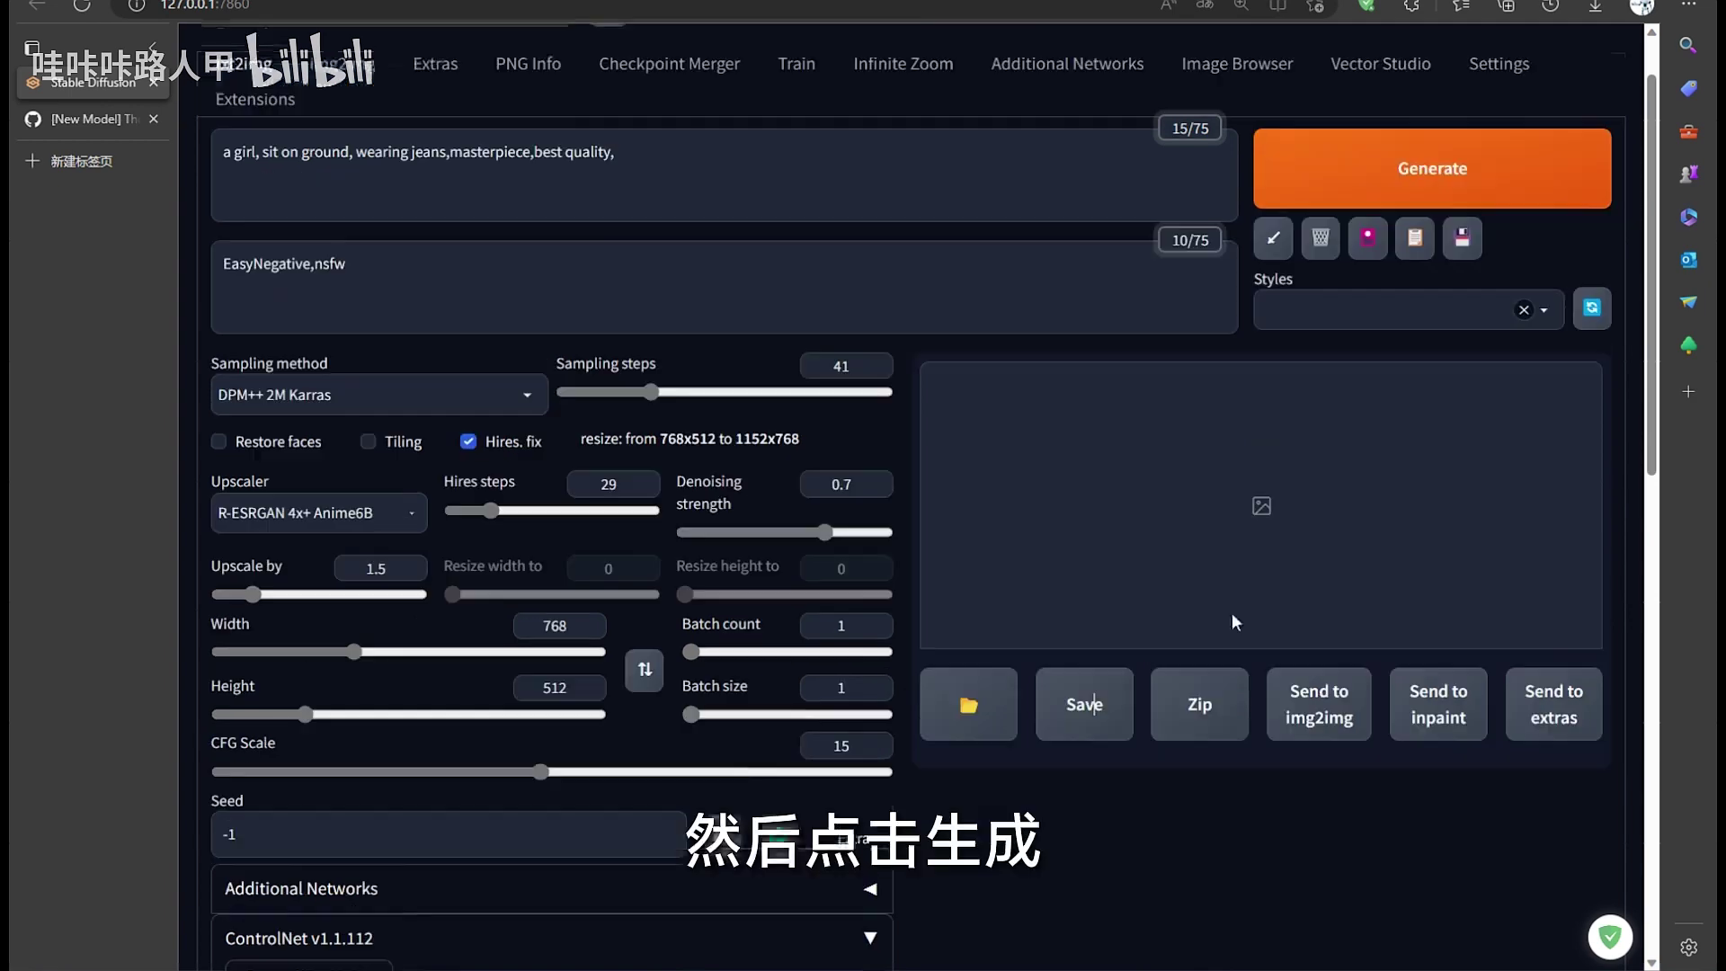
left_click(1432, 258)
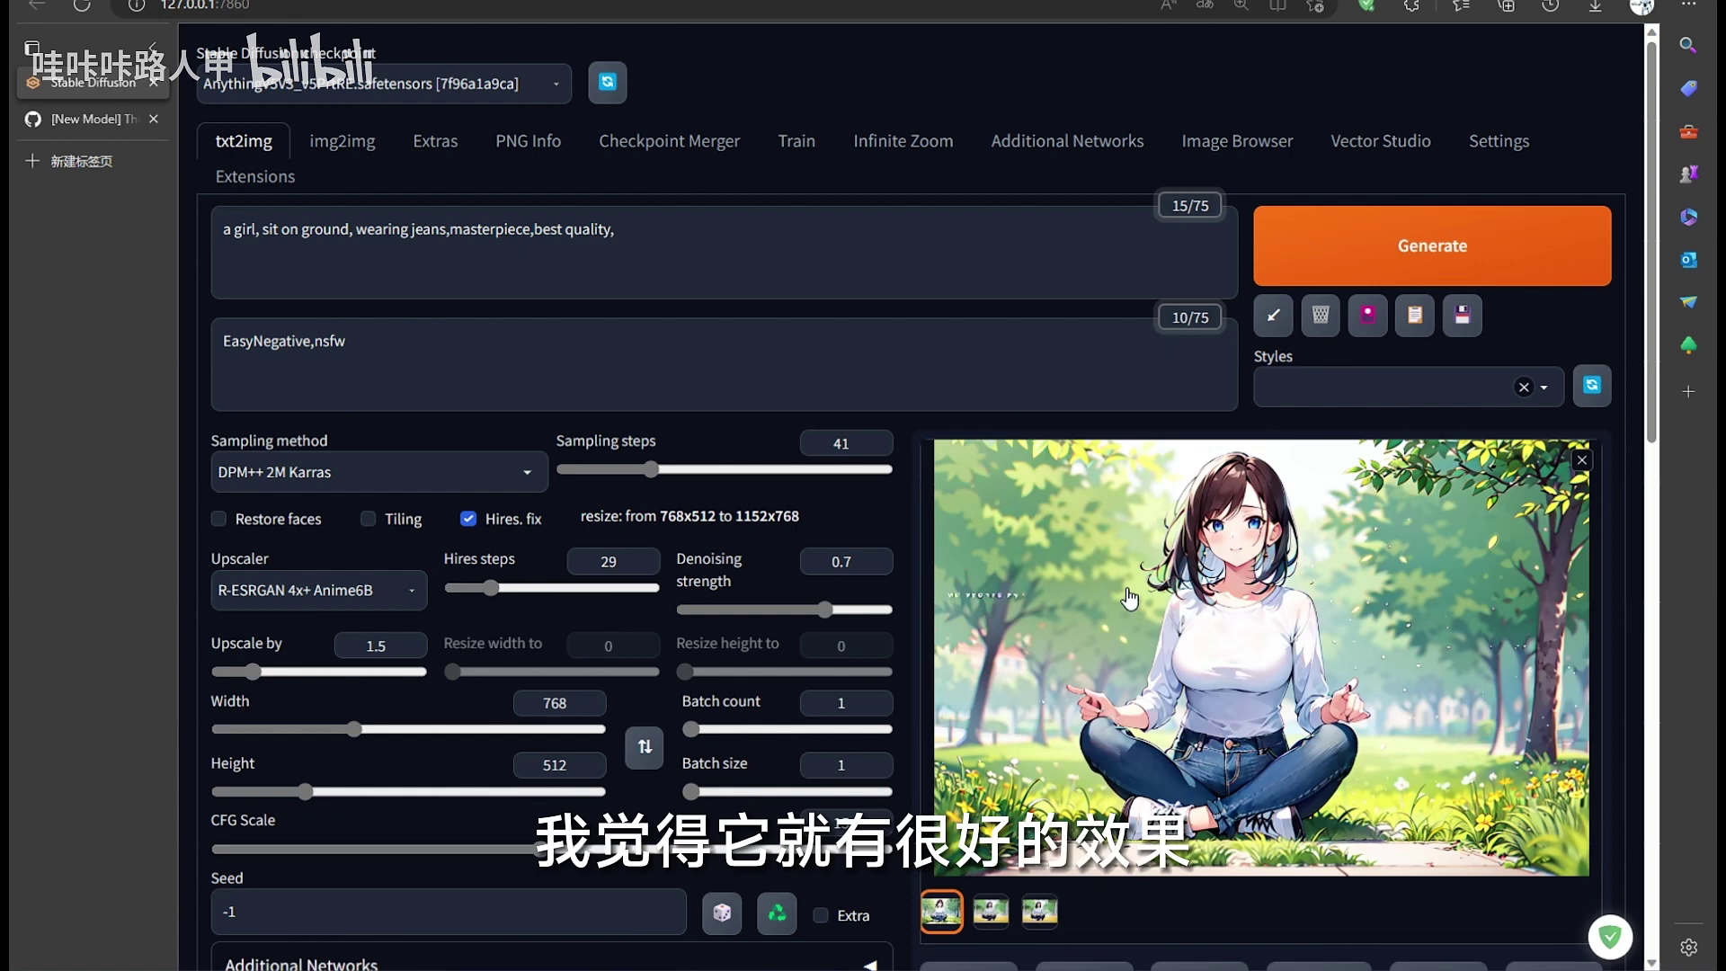
left_click(989, 910)
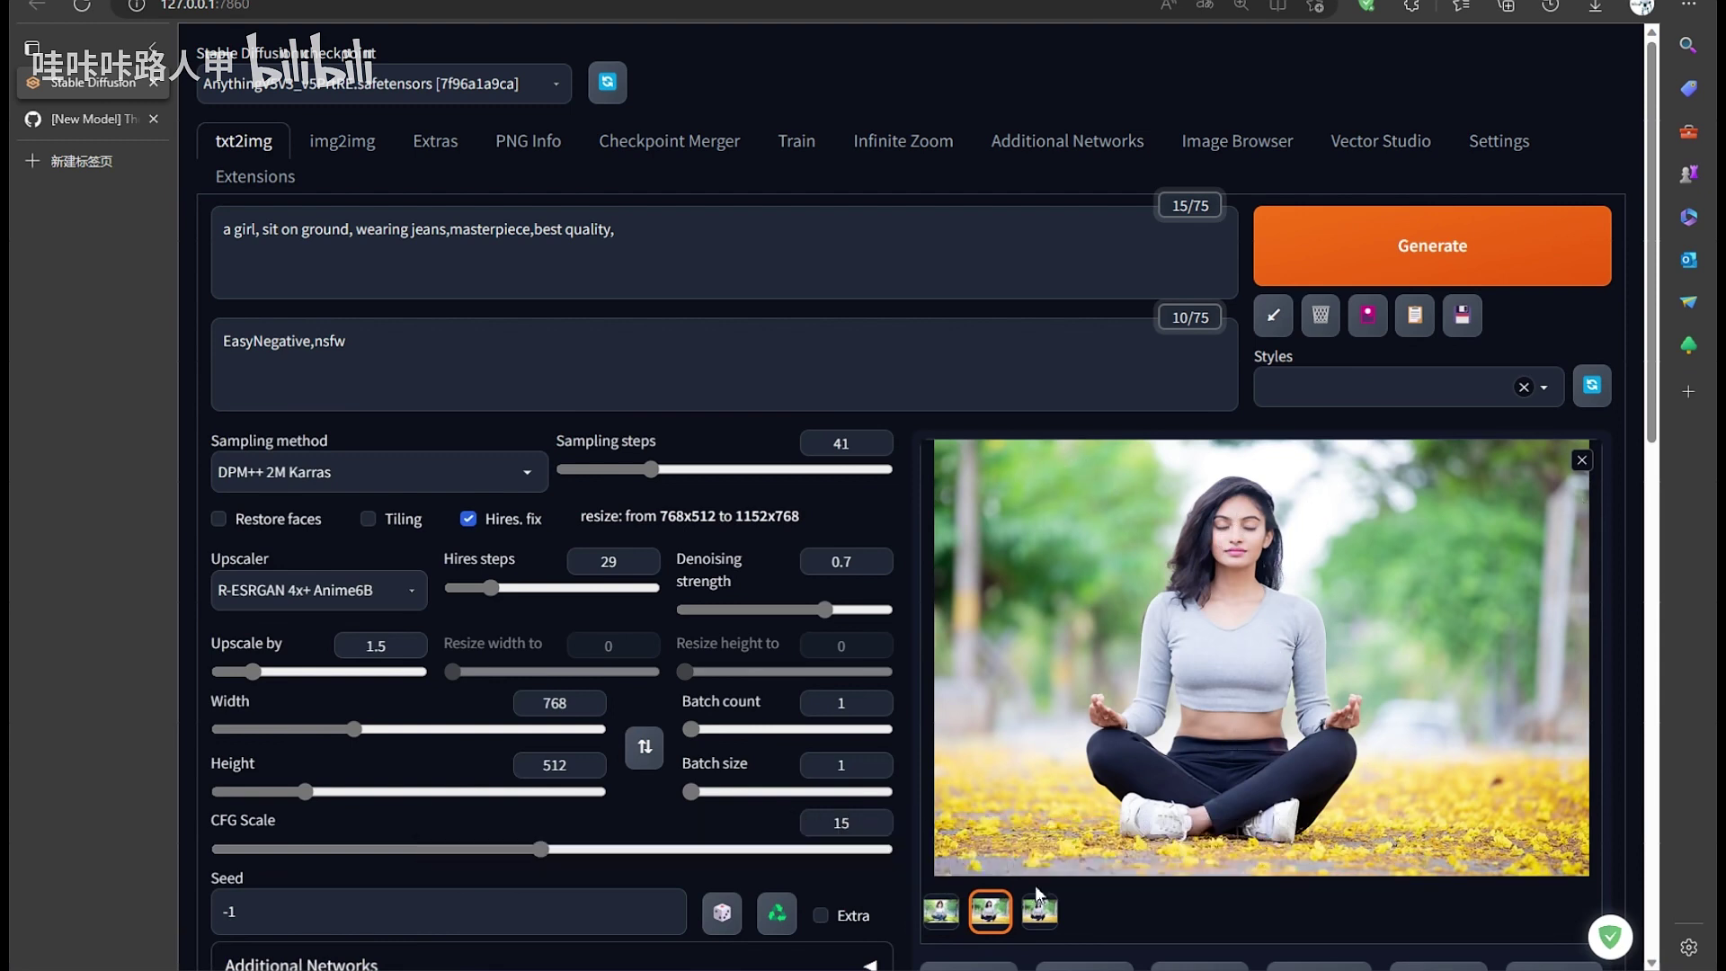
left_click(941, 910)
left_click(1191, 823)
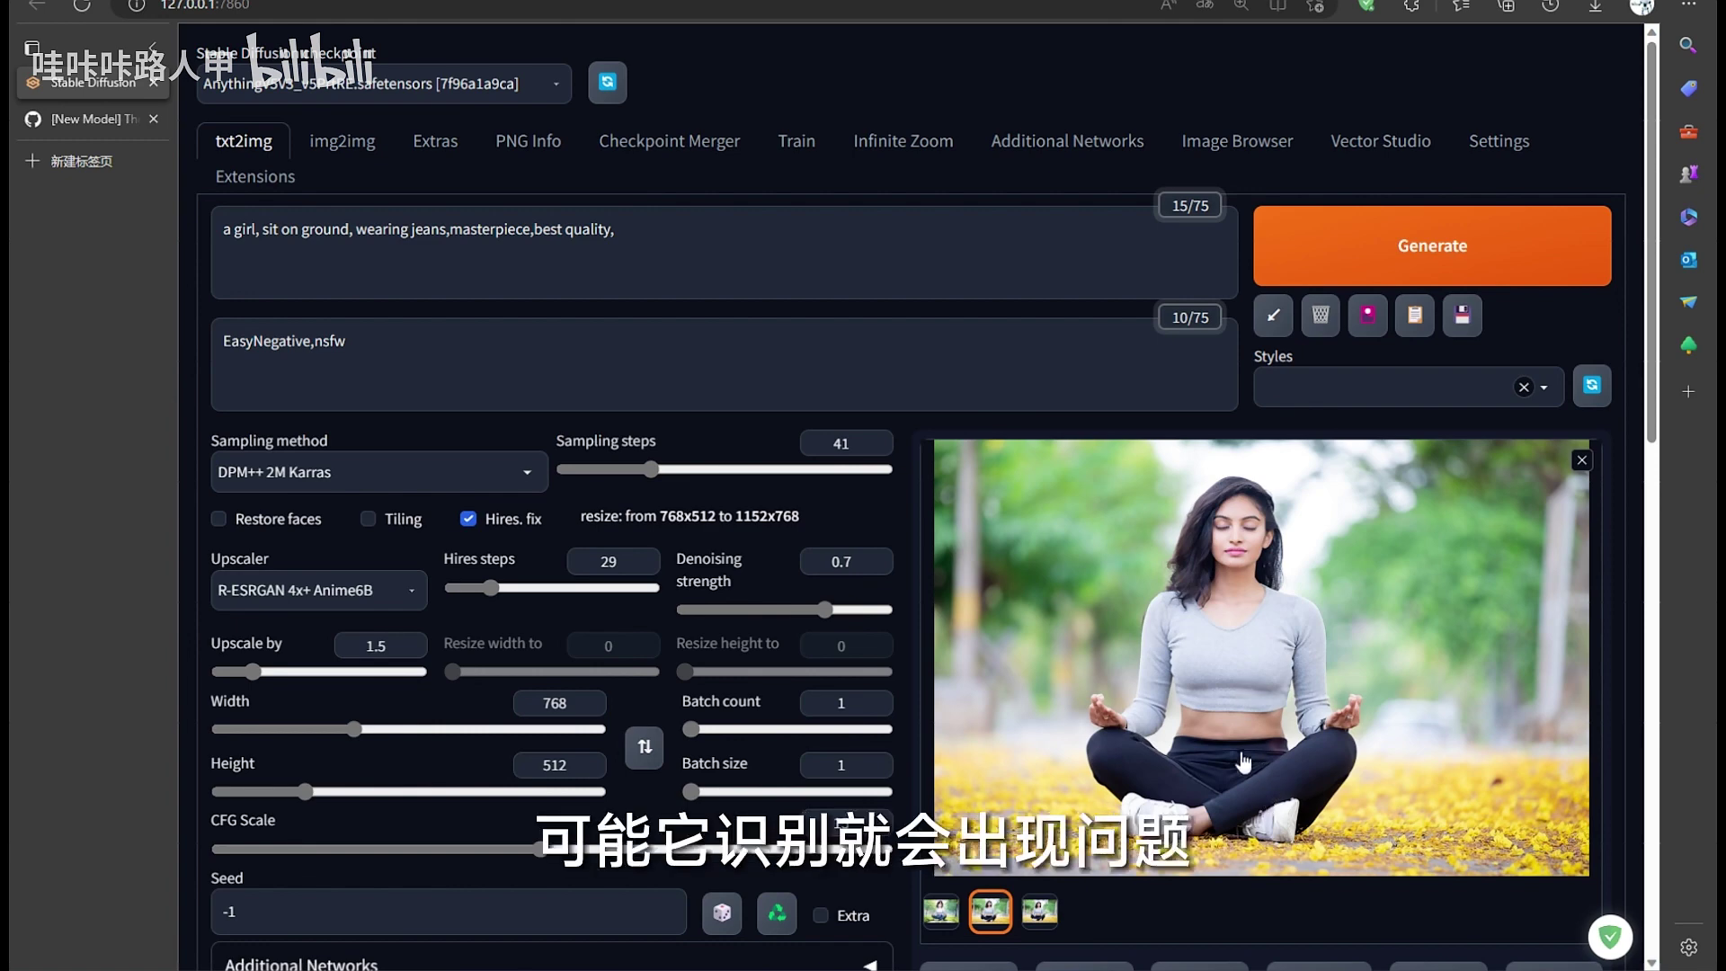
- Review the ControlNet tile settings, control mode and txt2img parameters for the dark Batman figure
scroll(1285, 827, "down", 10)
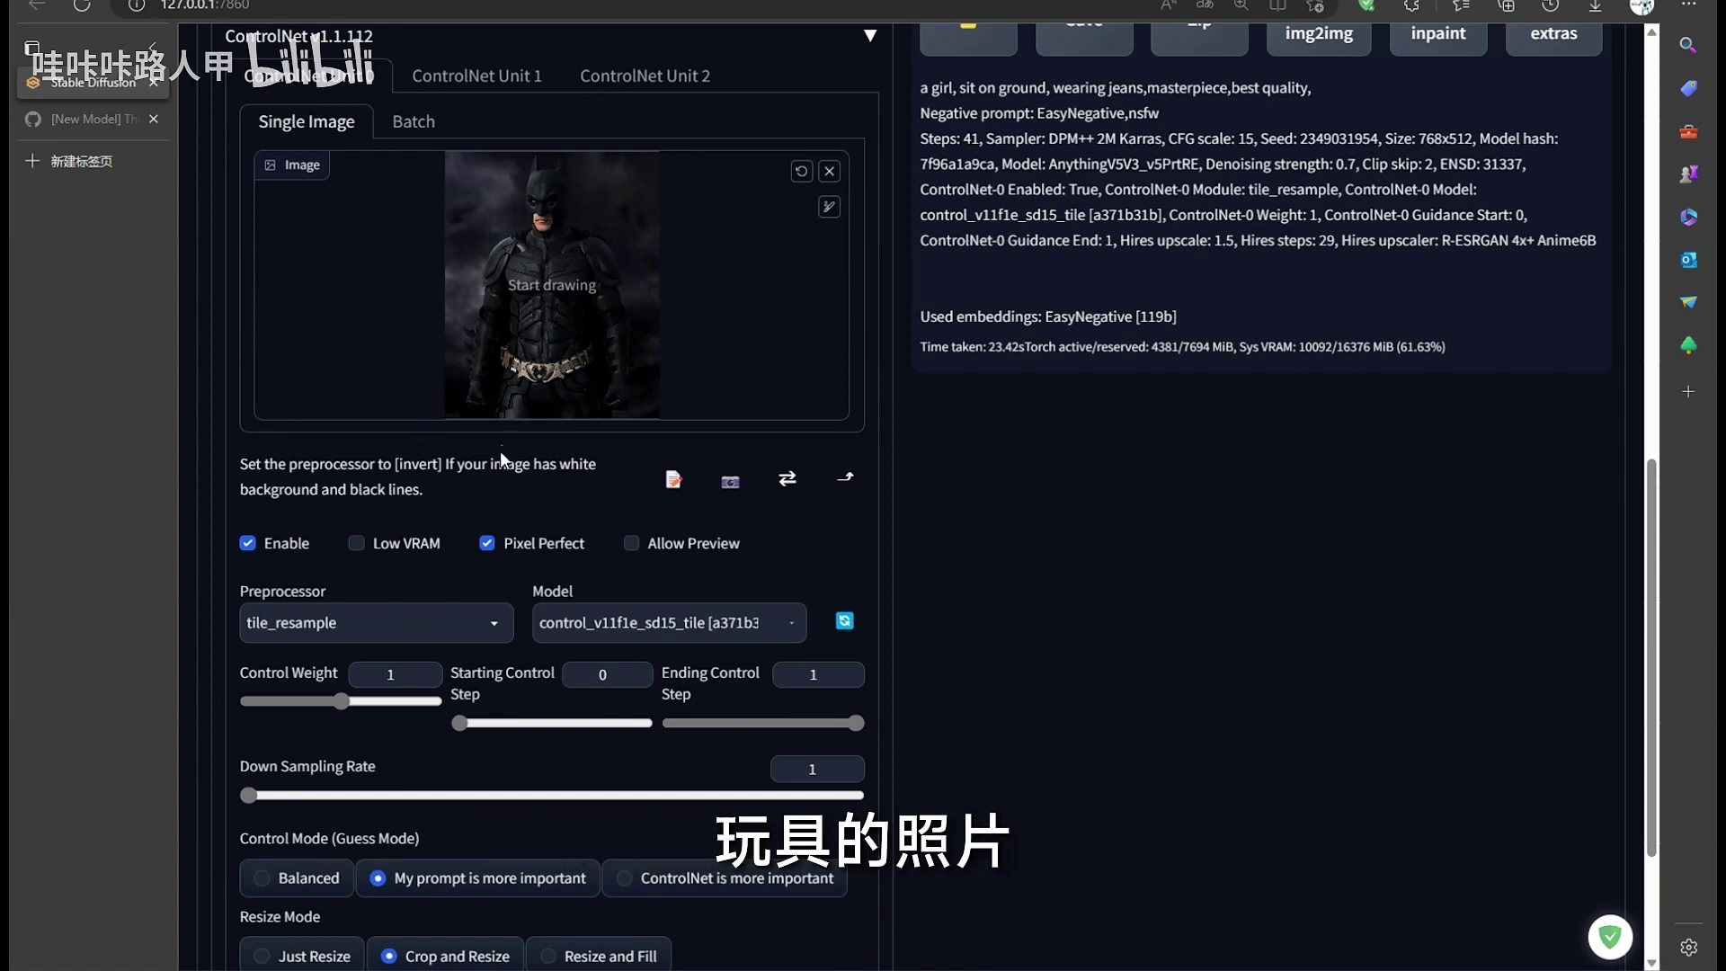
scroll(500, 458, "down", 2)
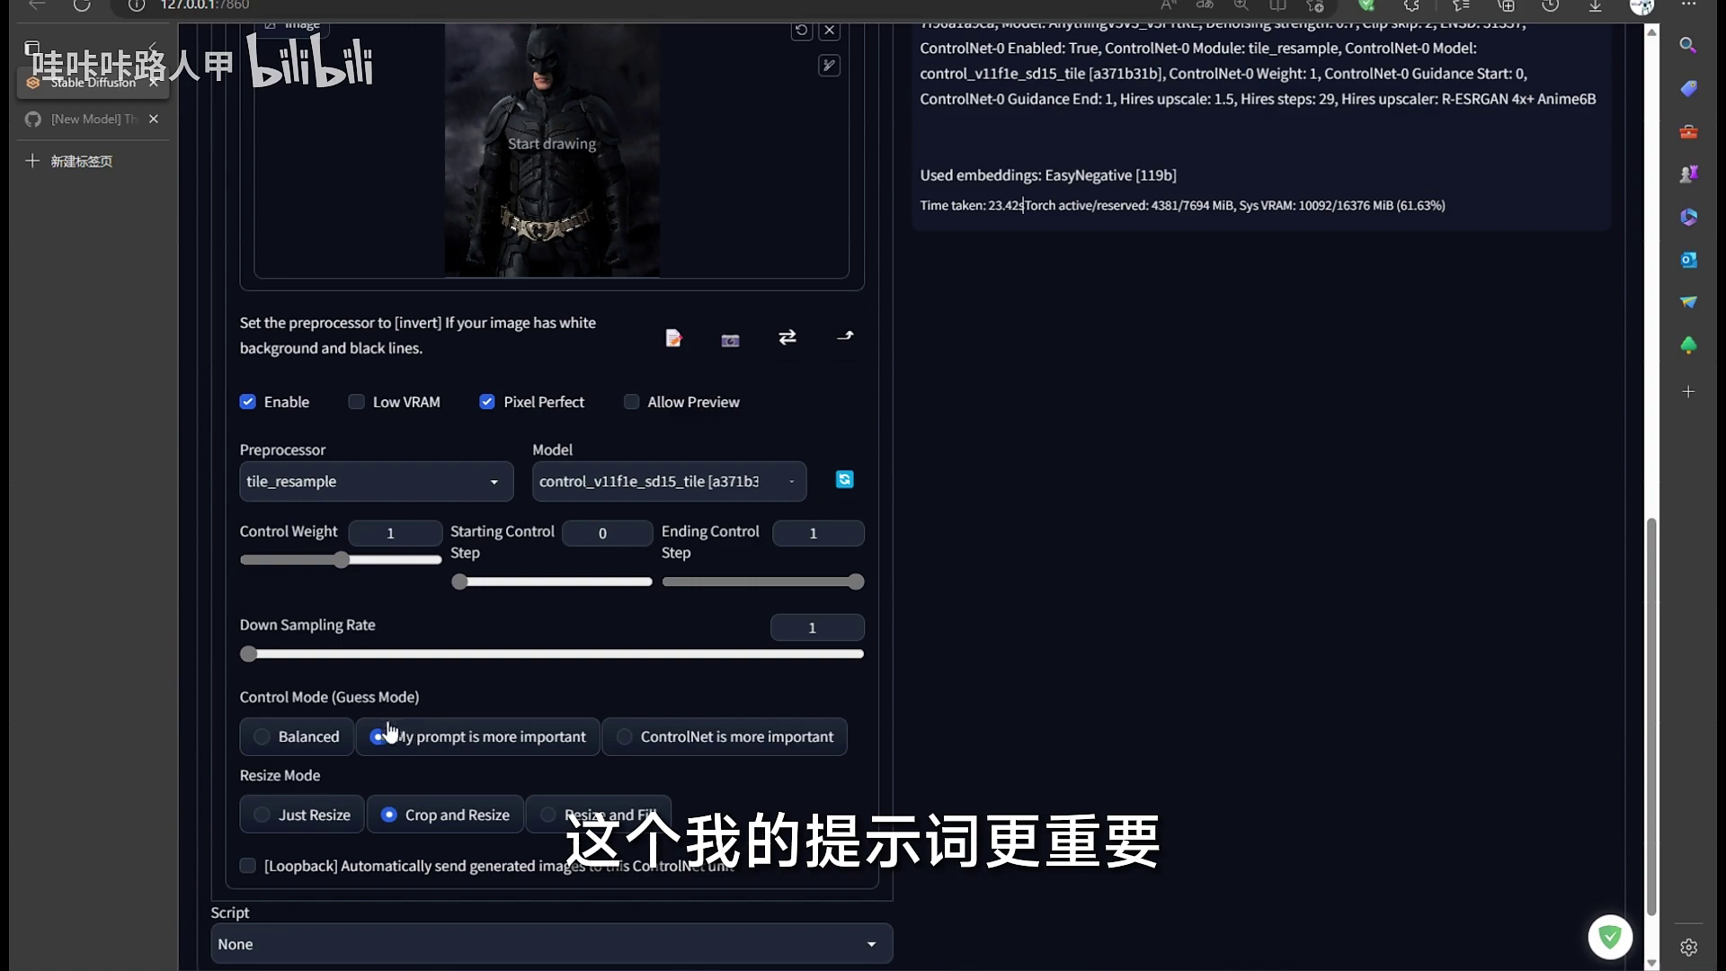
scroll(526, 734, "up", 10)
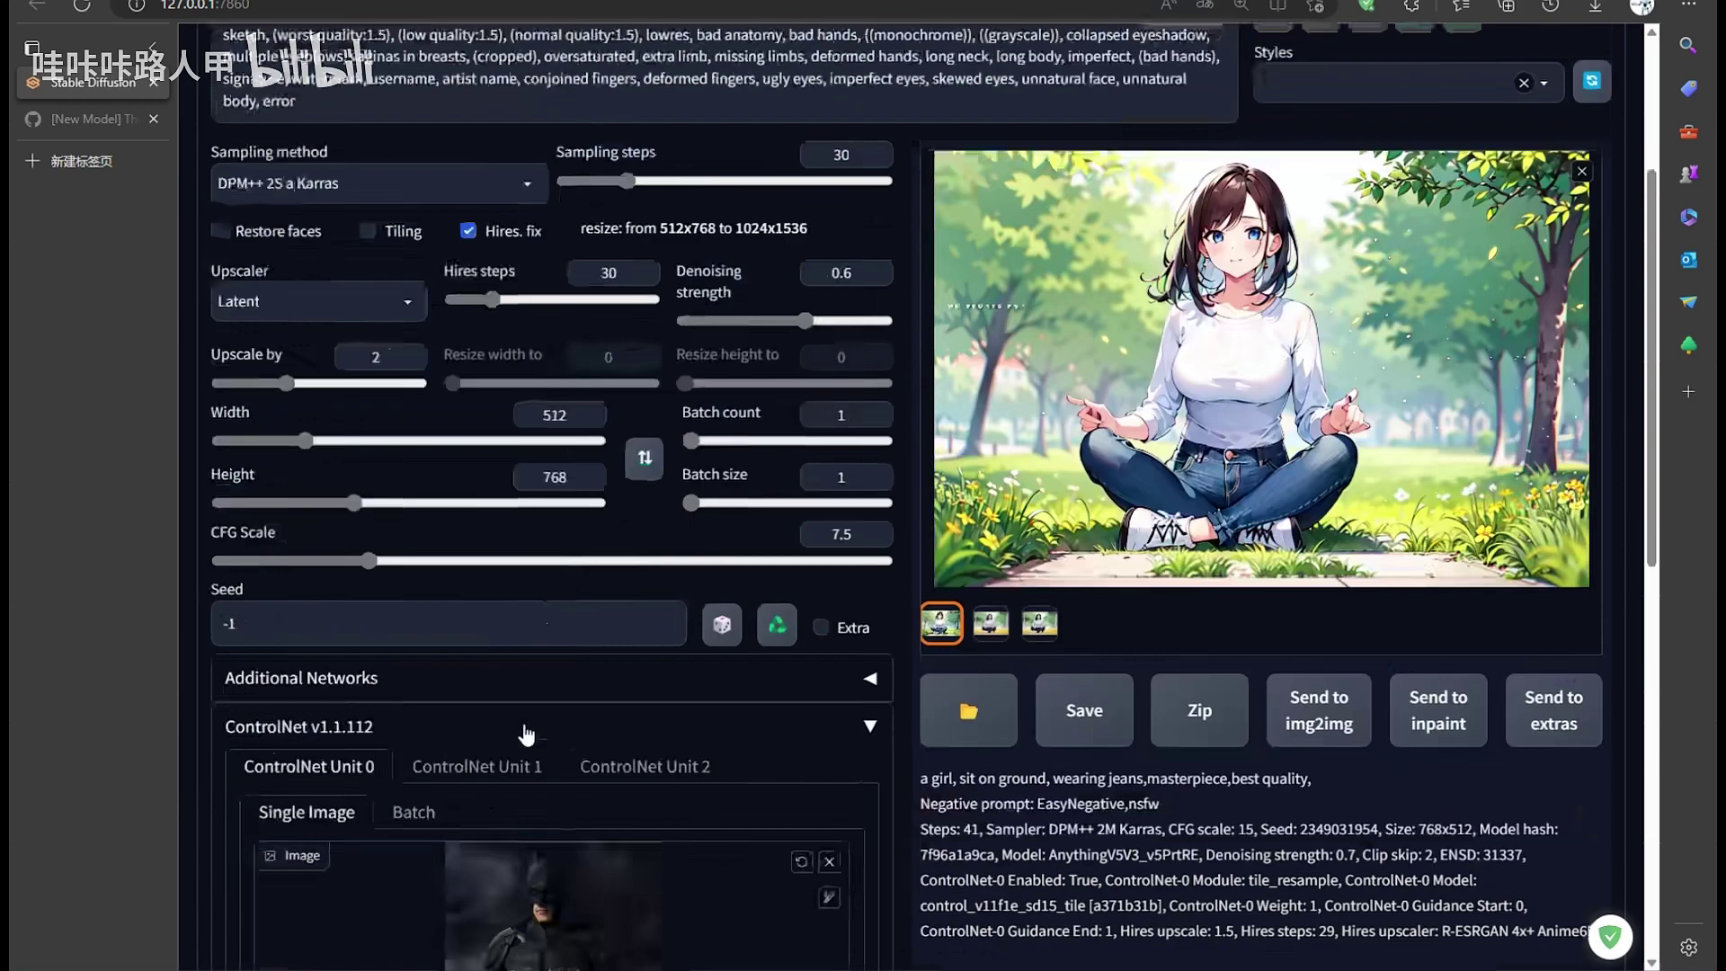
scroll(527, 734, "up", 4)
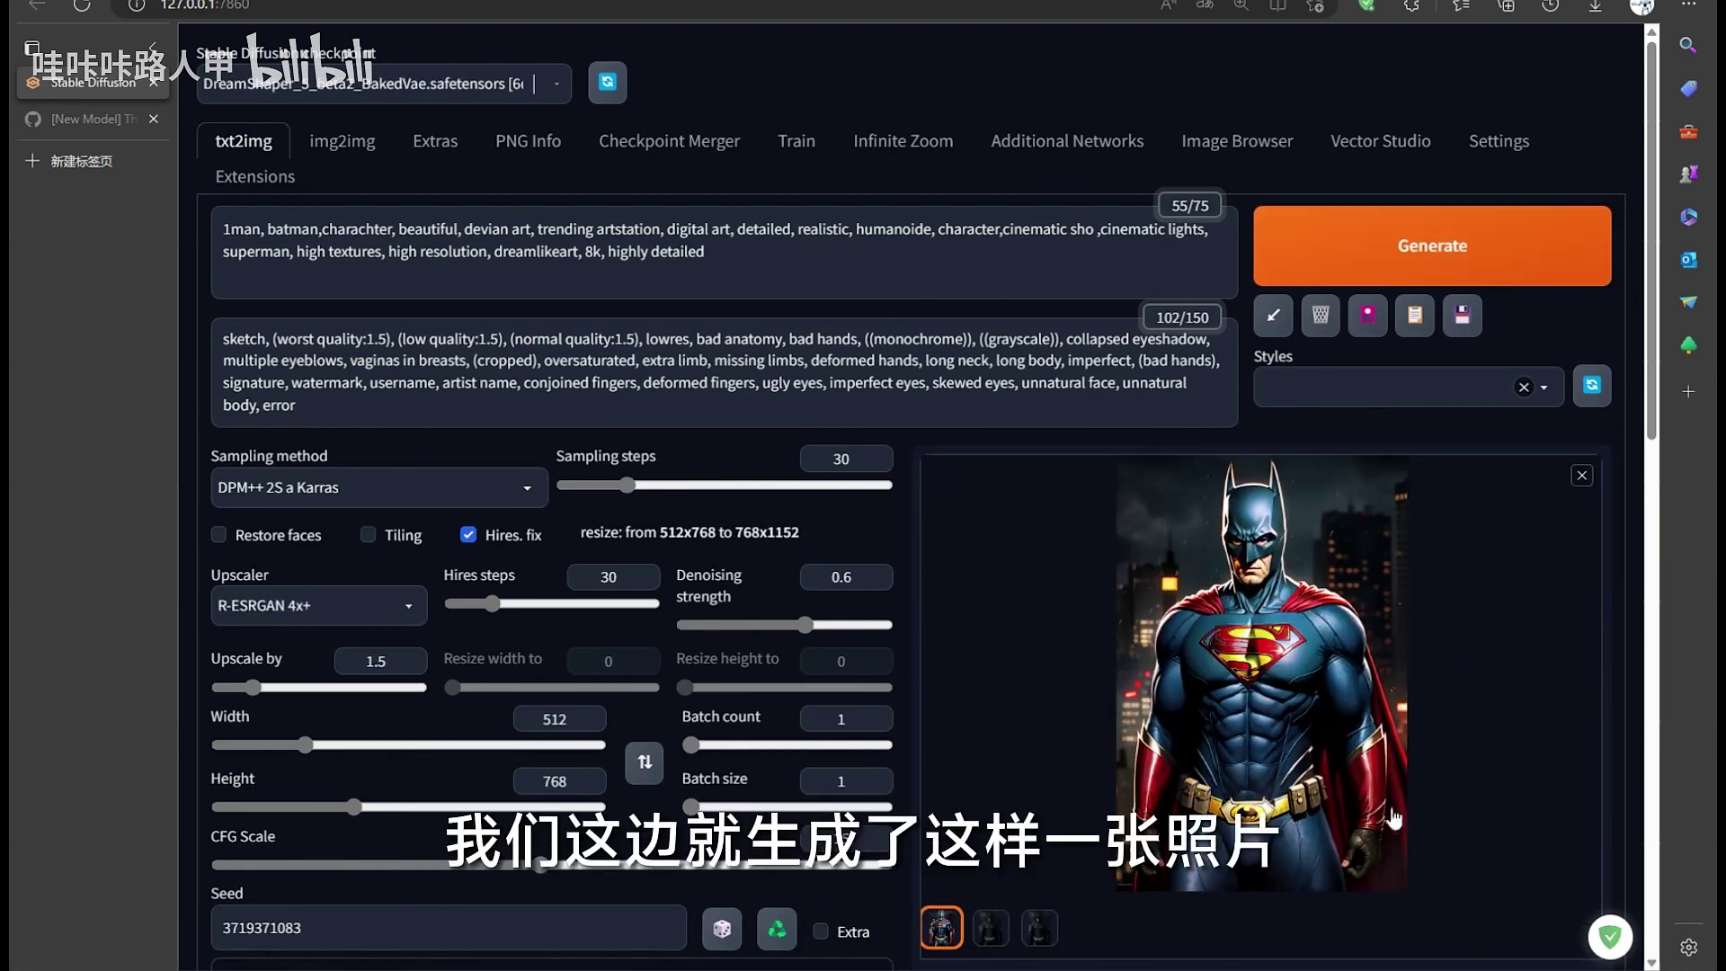
- Compare the generated Batman in the Superman suit with the original dark Batman photo in the result gallery
left_click(1225, 780)
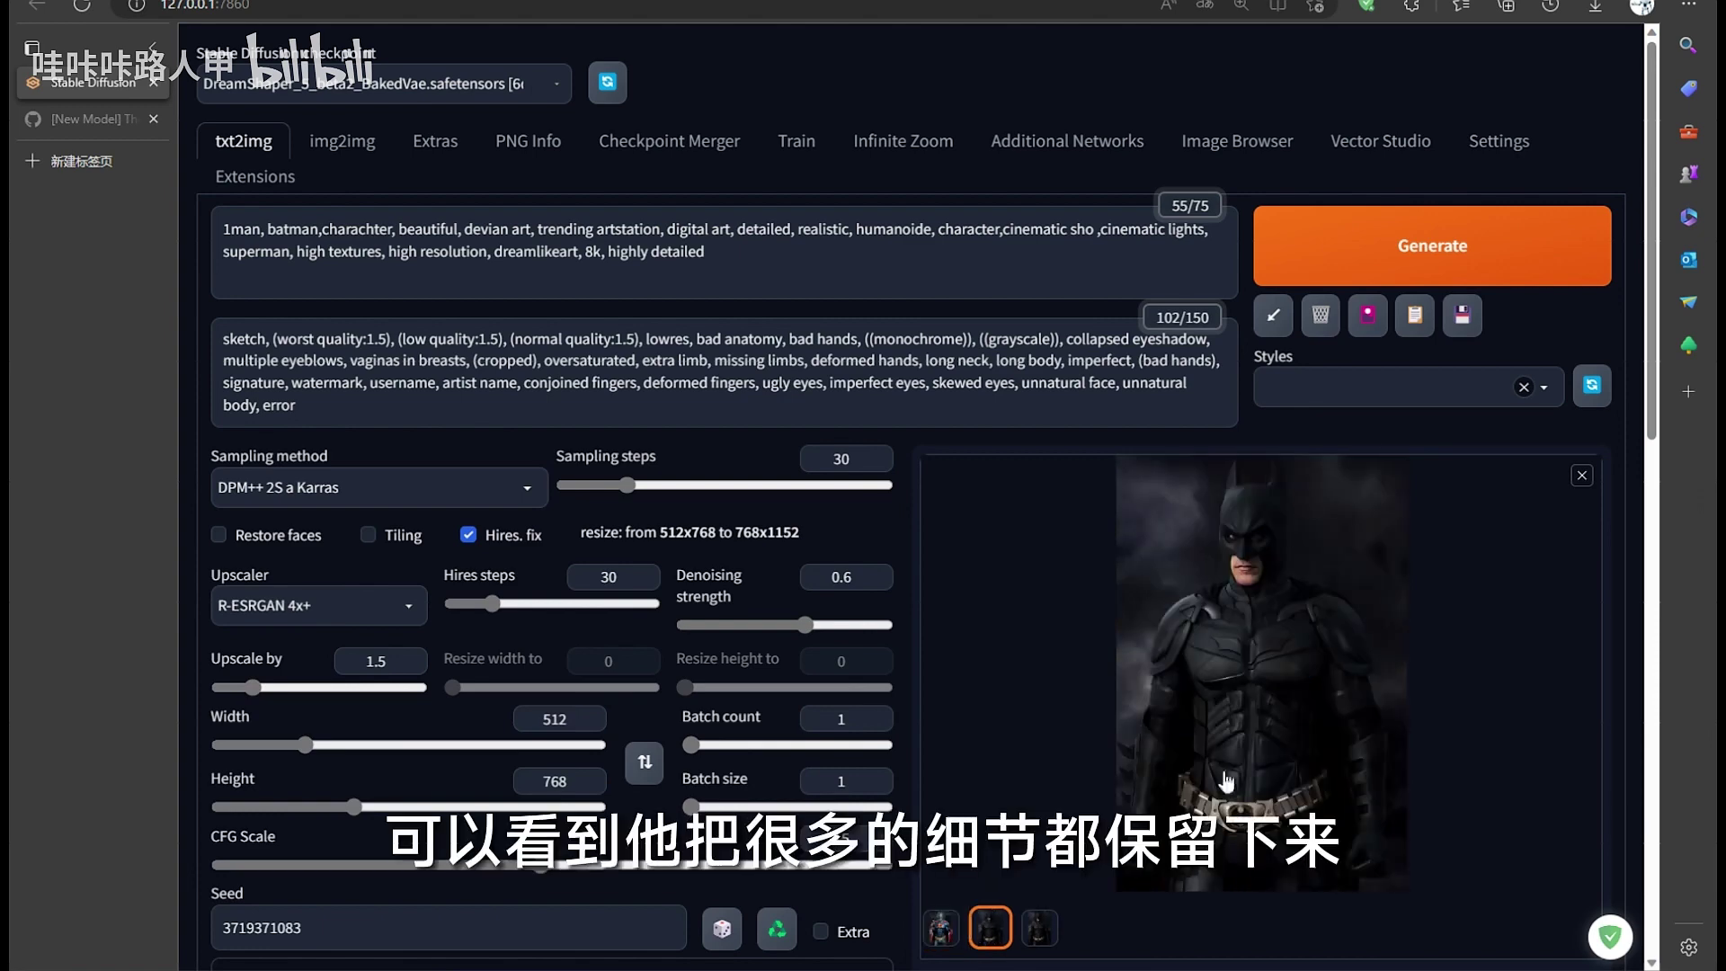
left_click(946, 936)
left_click(988, 939)
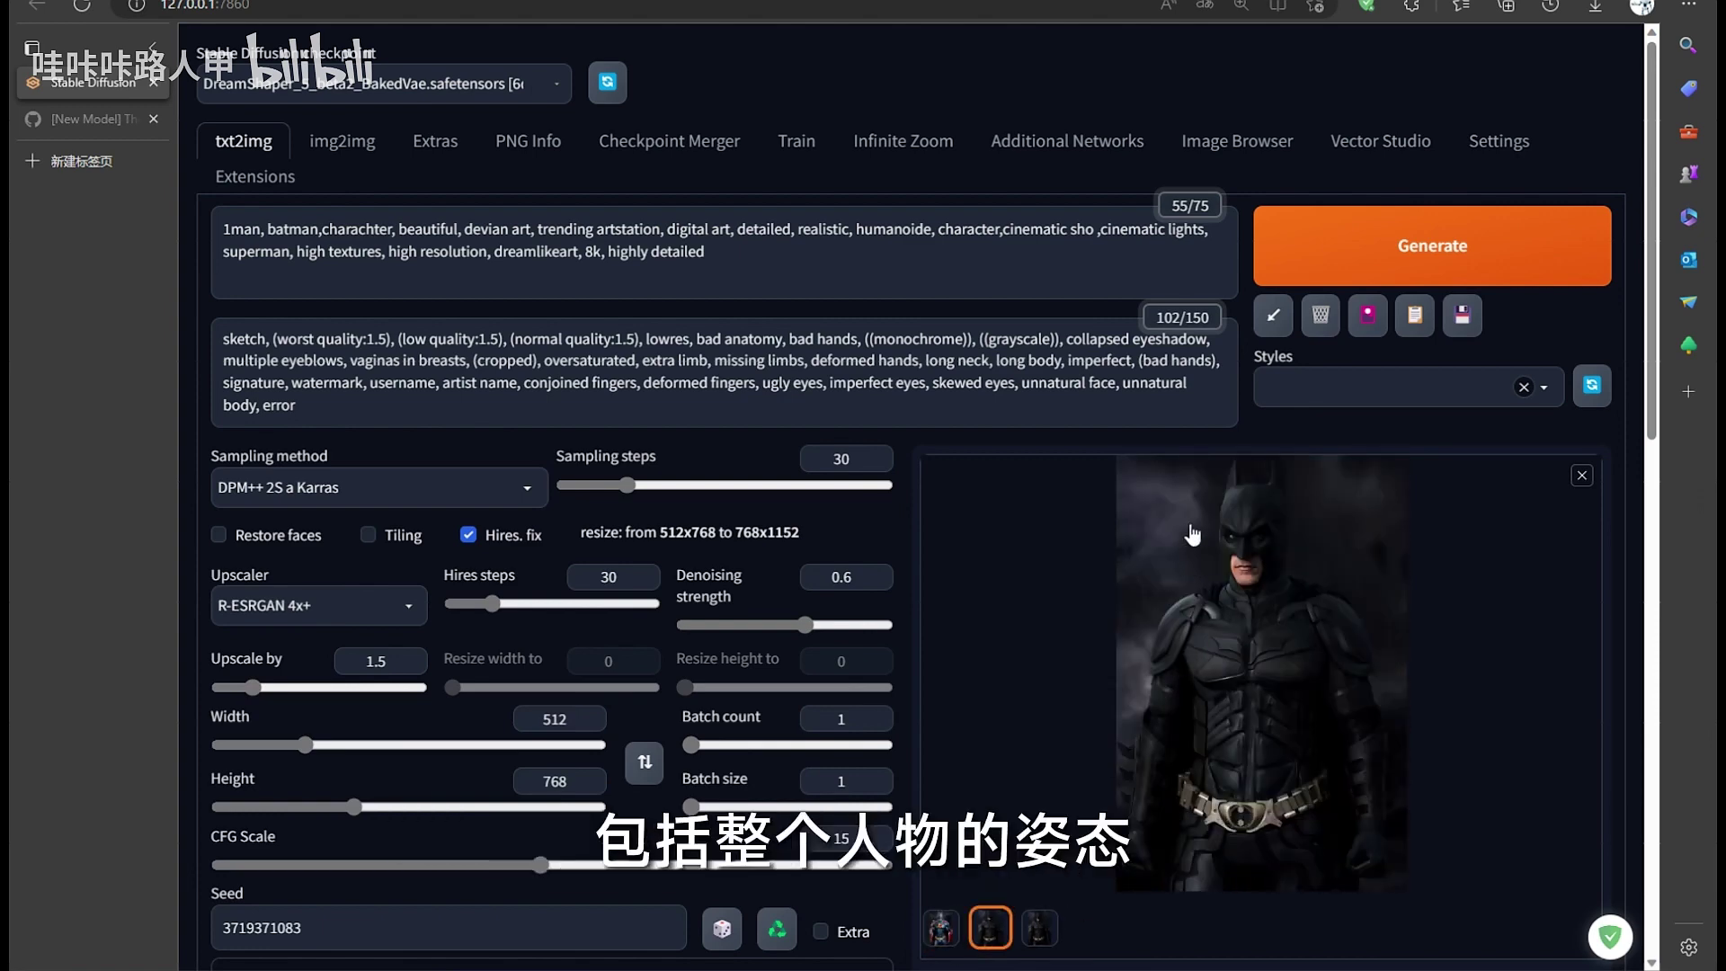
left_click(955, 935)
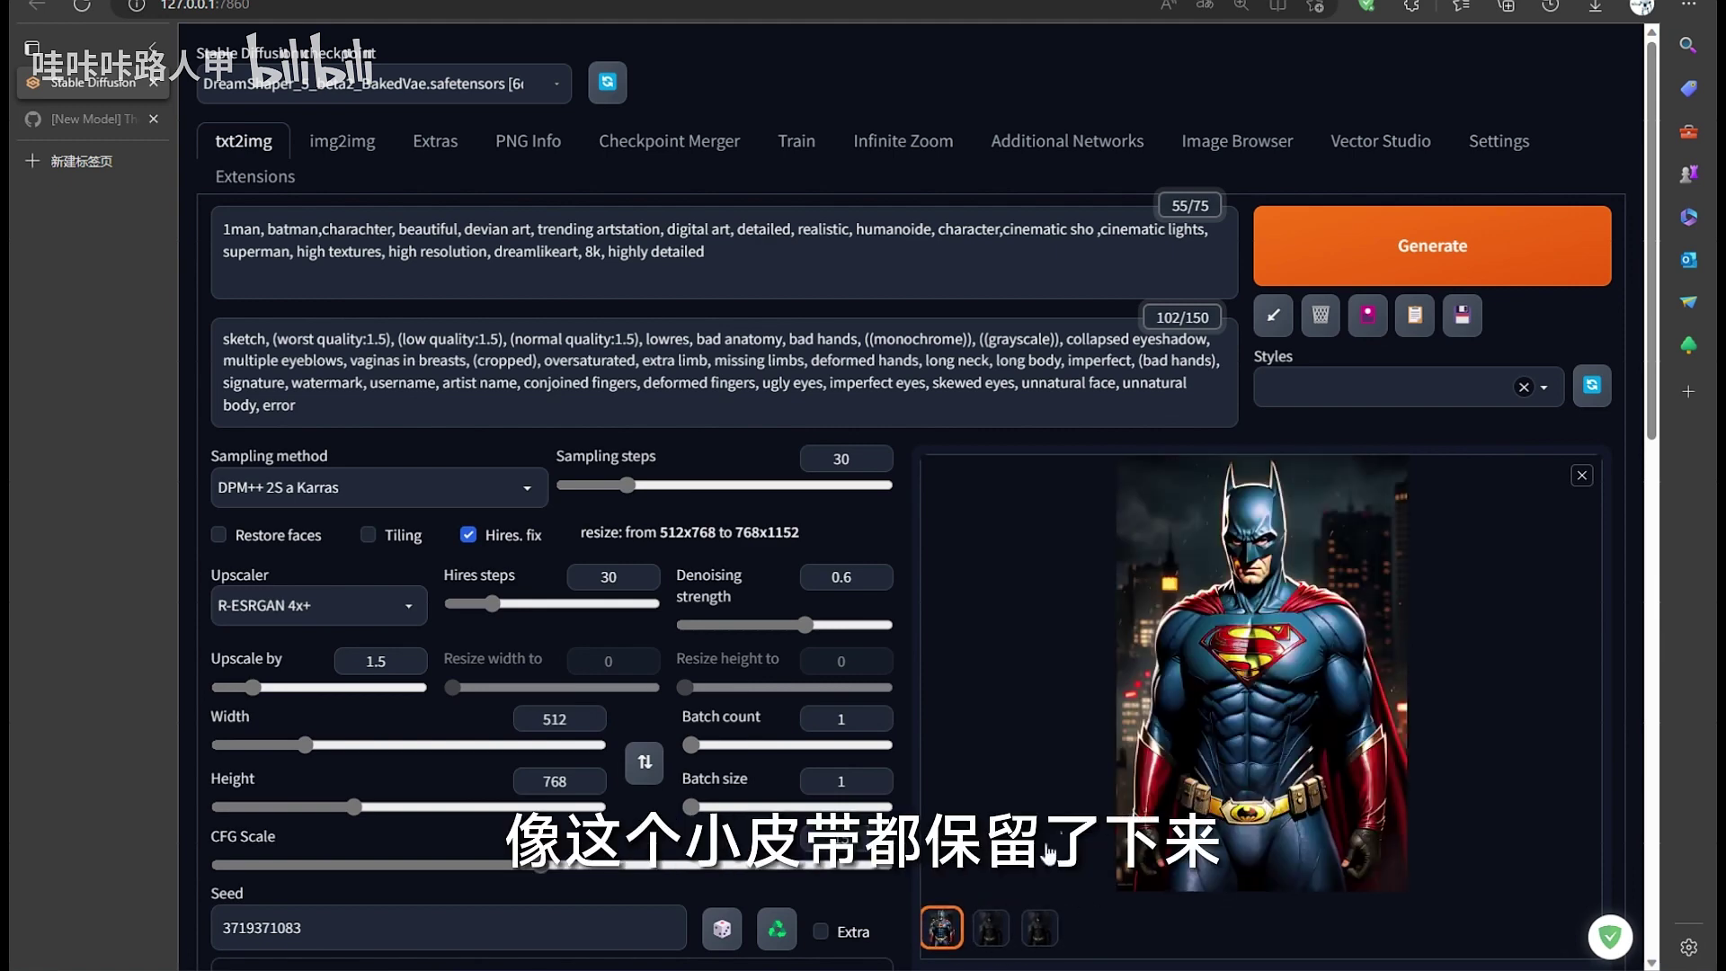
left_click(990, 927)
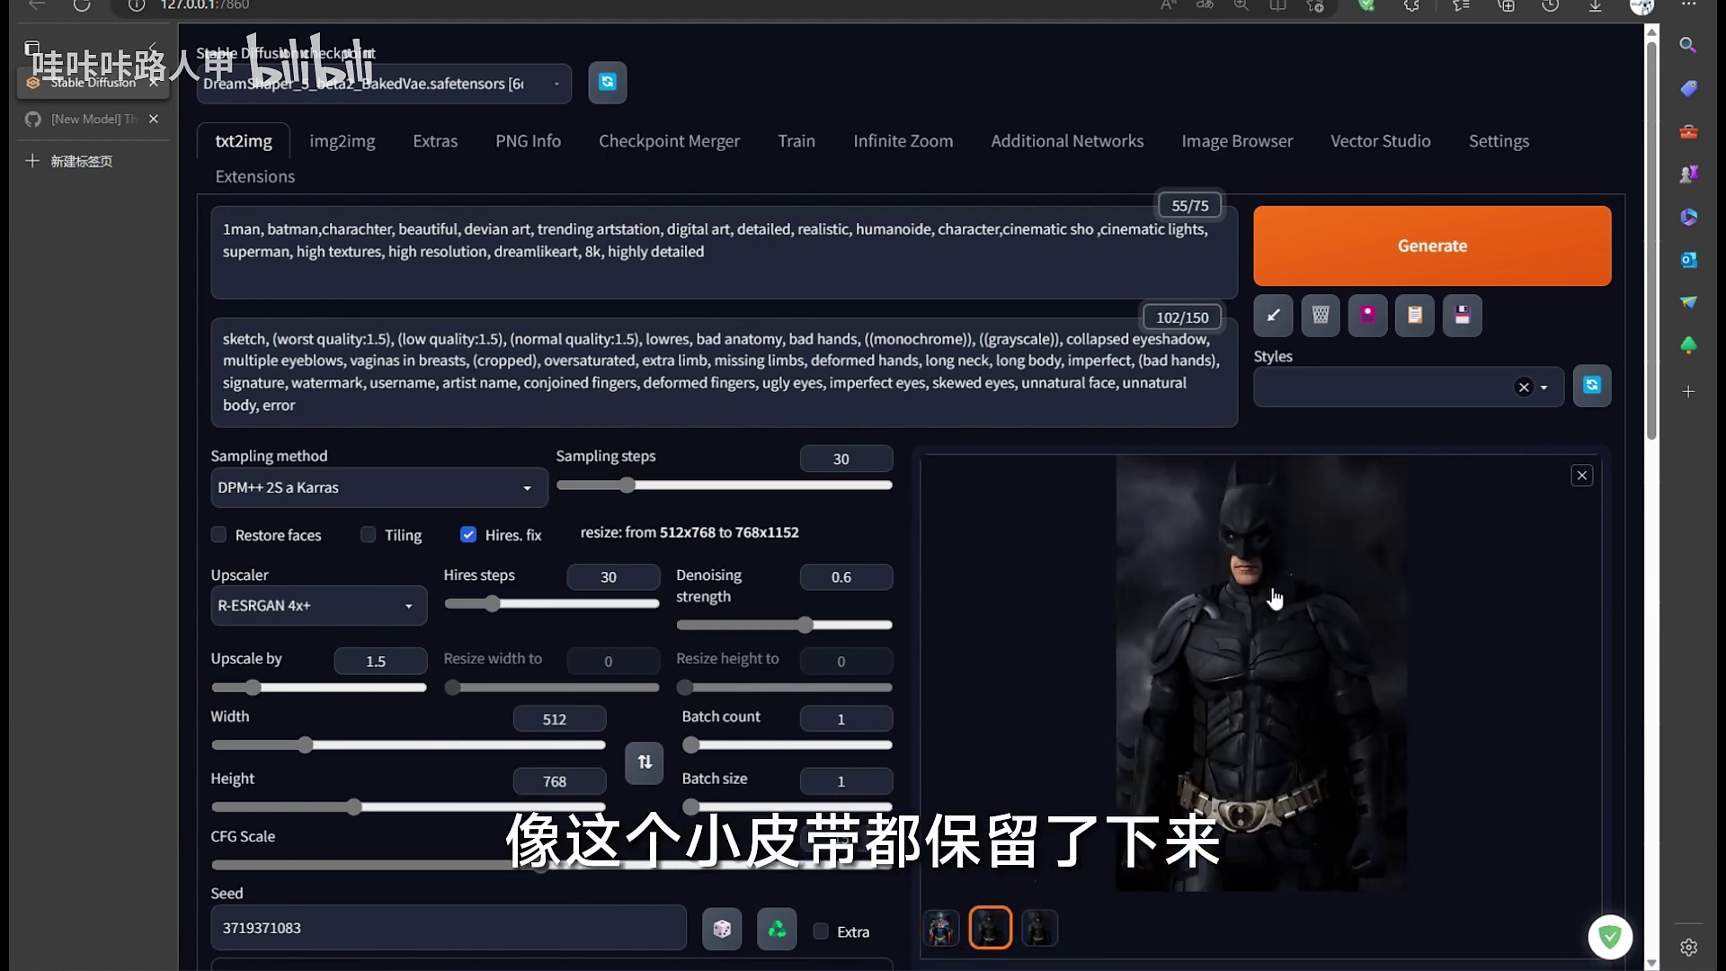
left_click(949, 934)
left_click(988, 927)
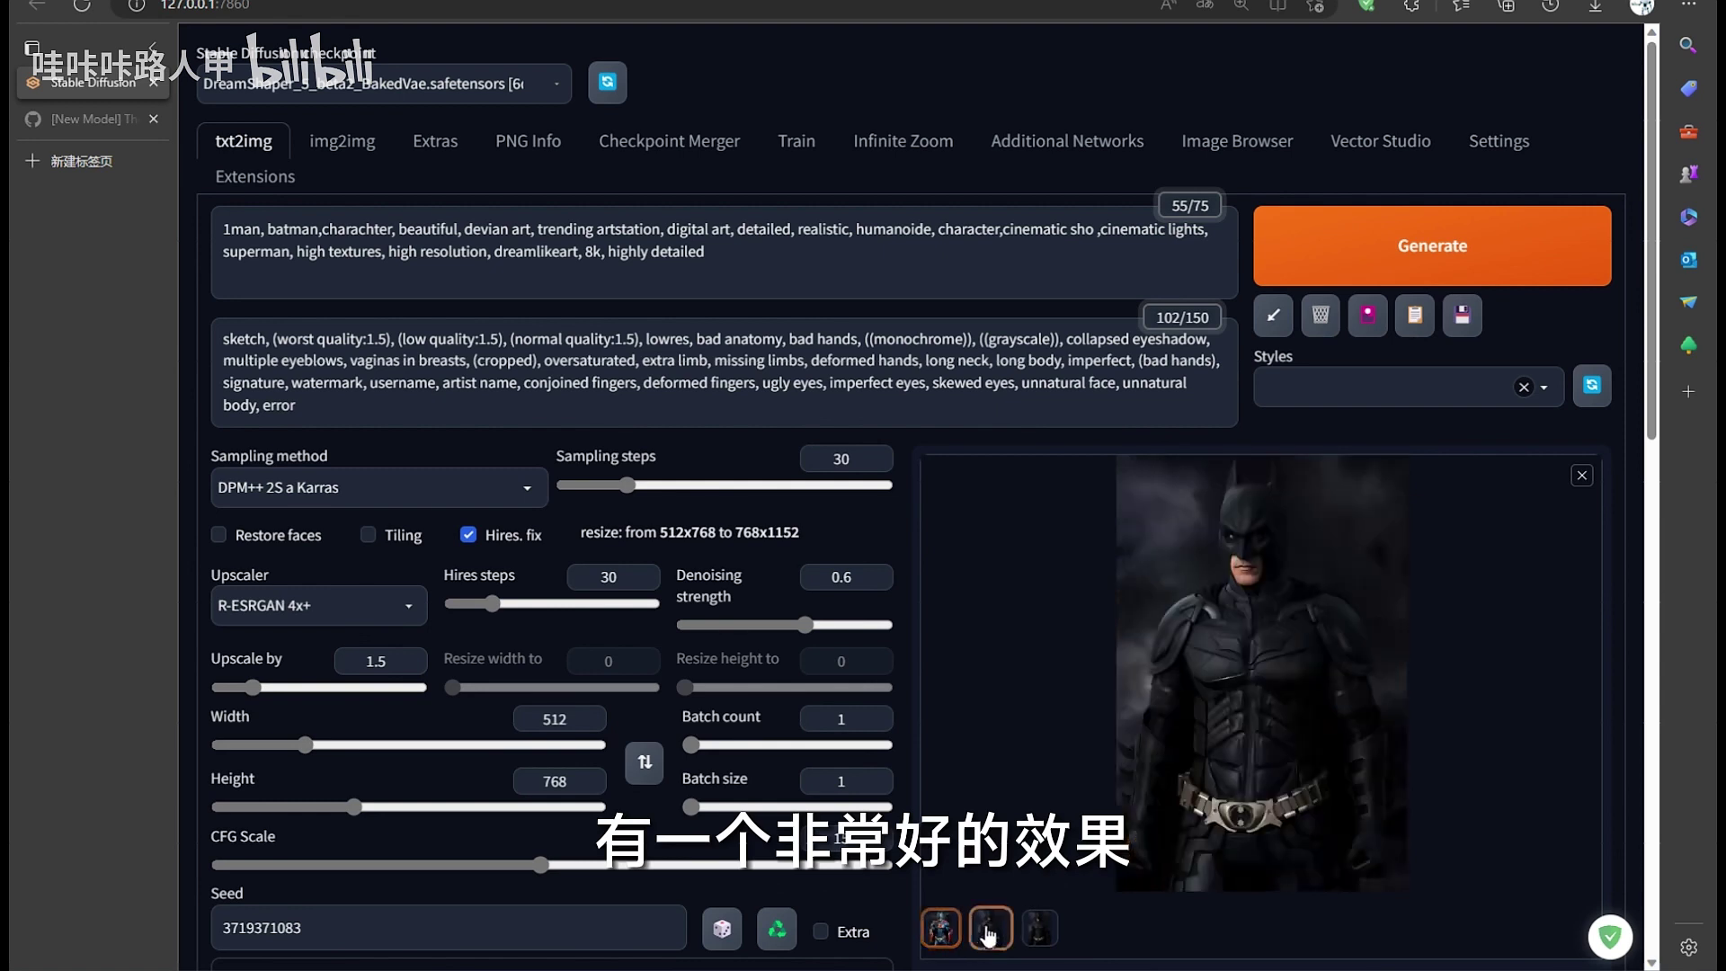
left_click(942, 931)
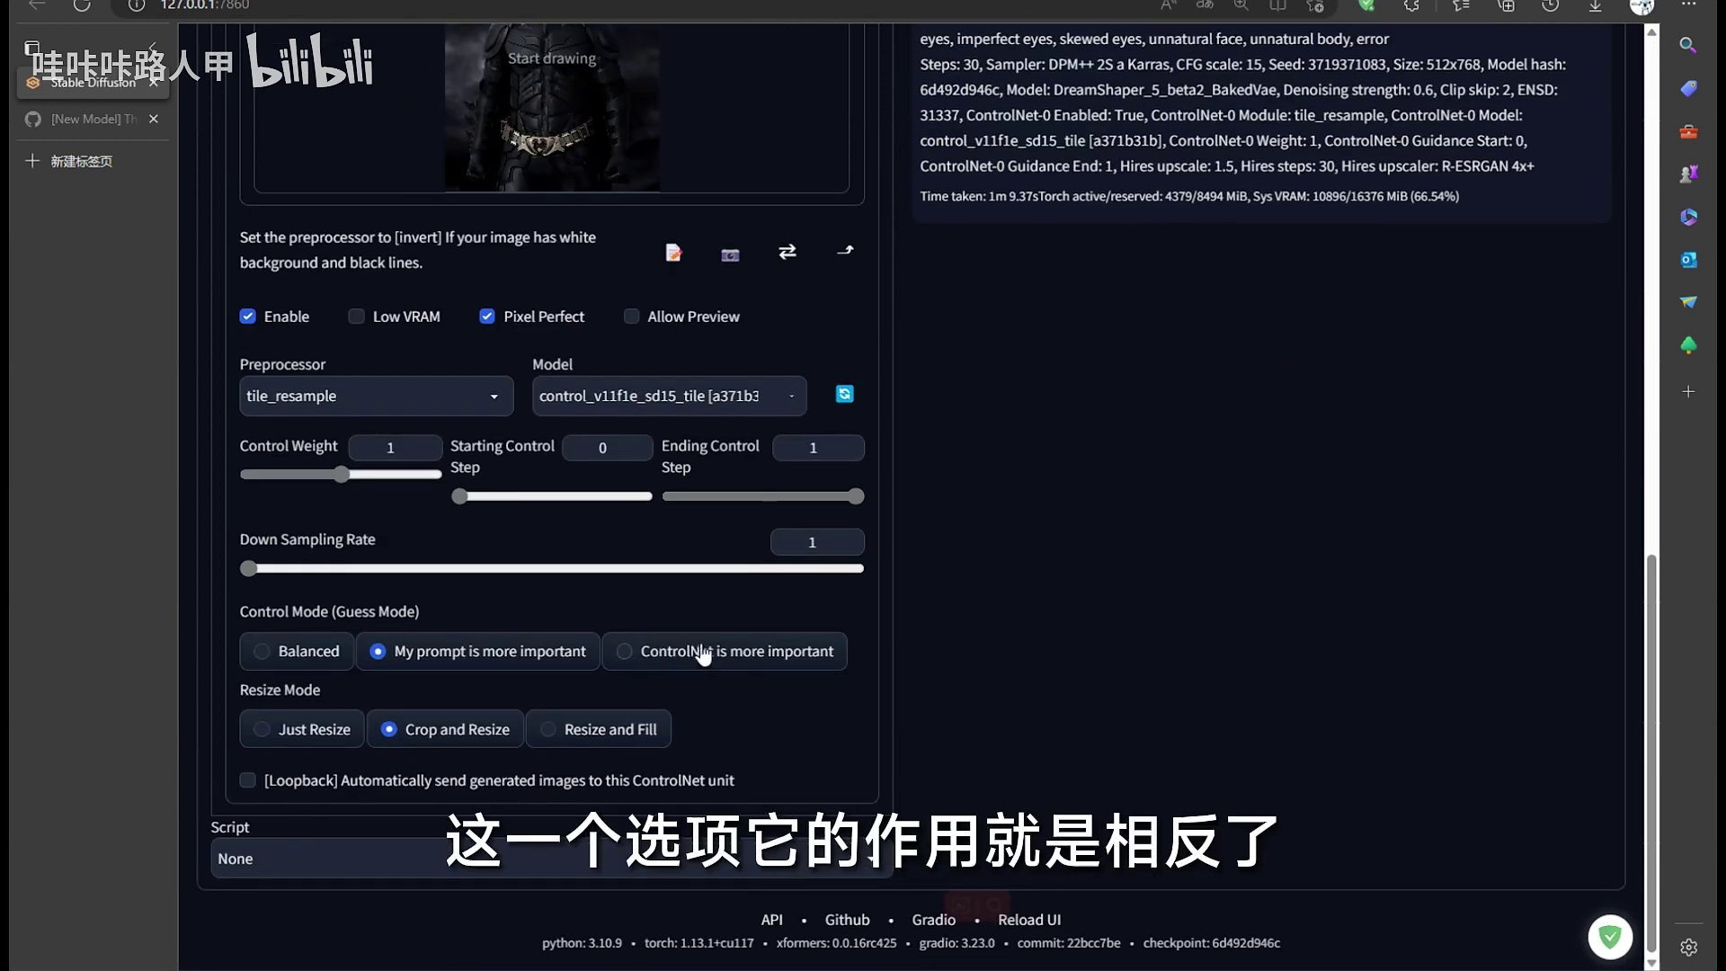
- Set the control mode of ControlNet Unit 0 to "ControlNet is more important" for the Batman image
left_click(647, 661)
scroll(704, 659, "up", 2)
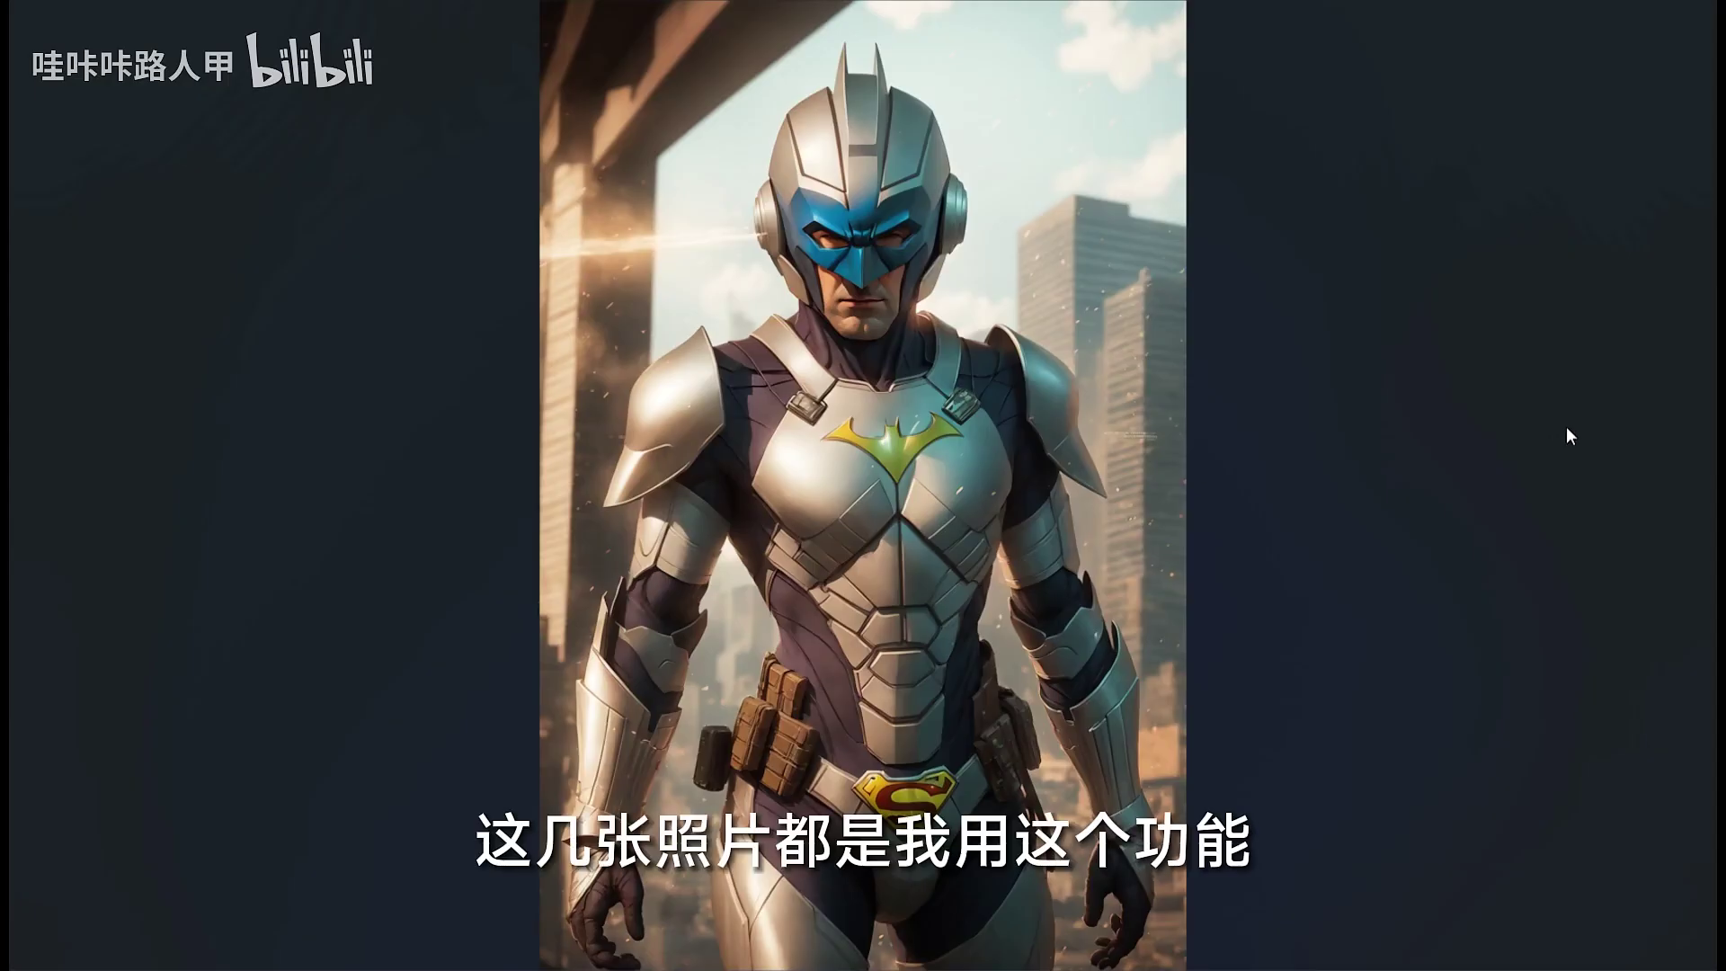
- Browse through the finished Batman and Superman variations in the image viewer up to the sword-and-shield warrior
left_click(1698, 466)
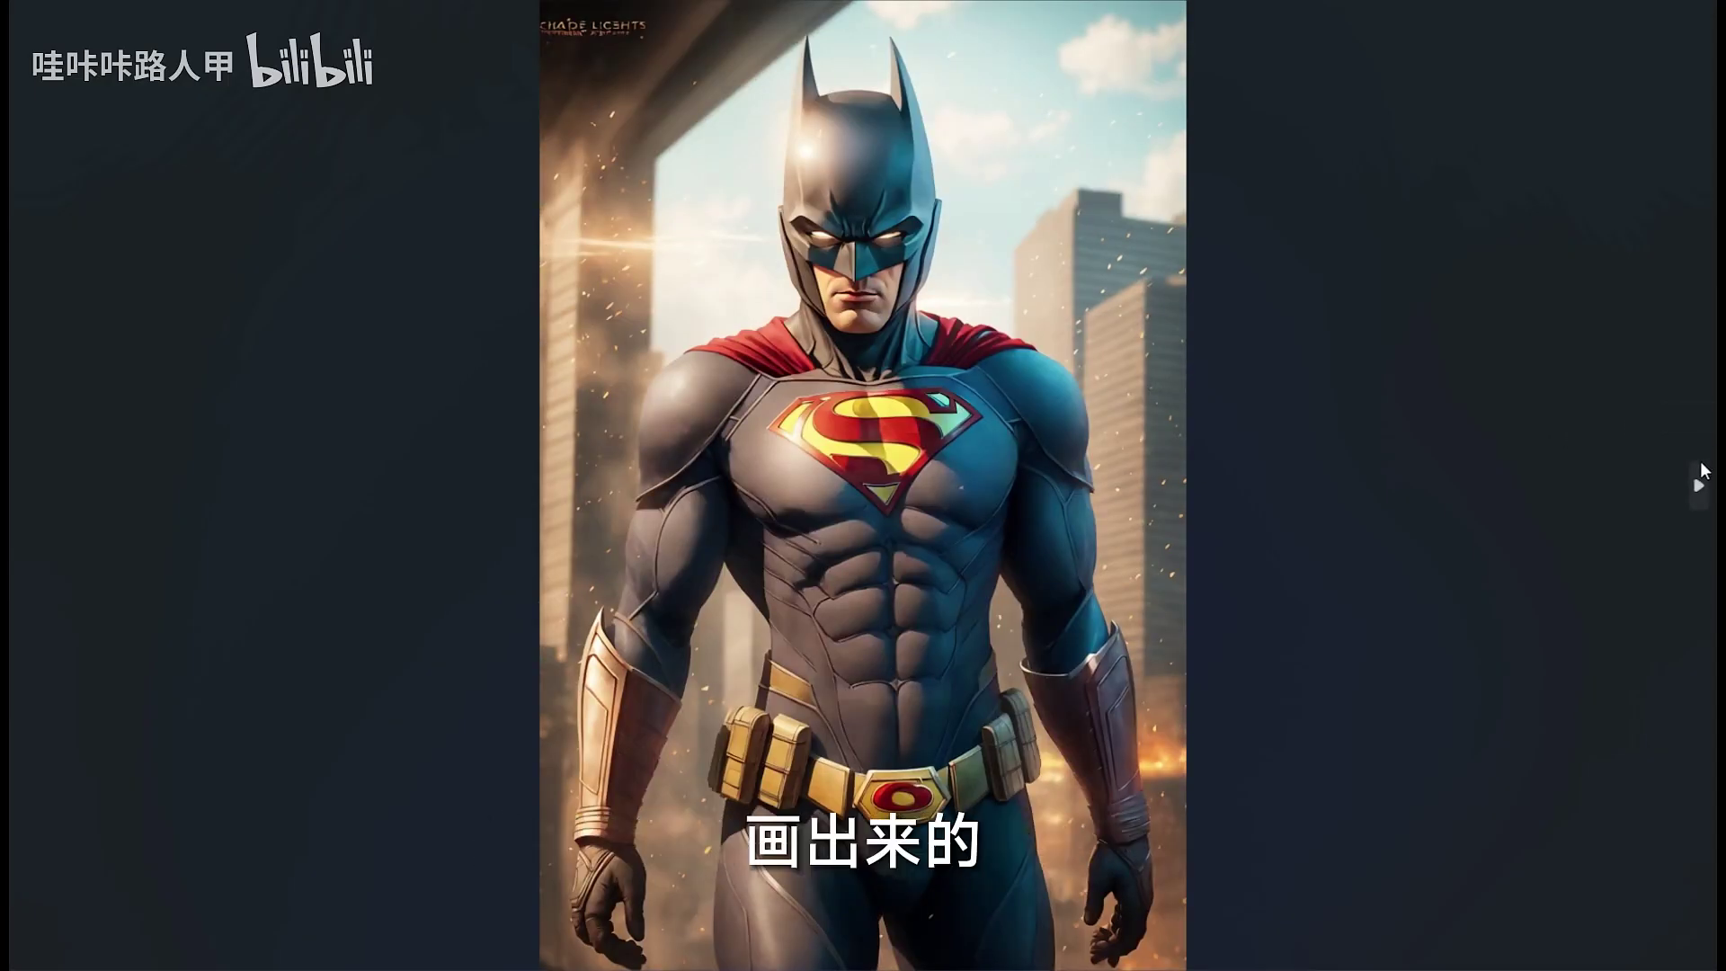
left_click(1701, 485)
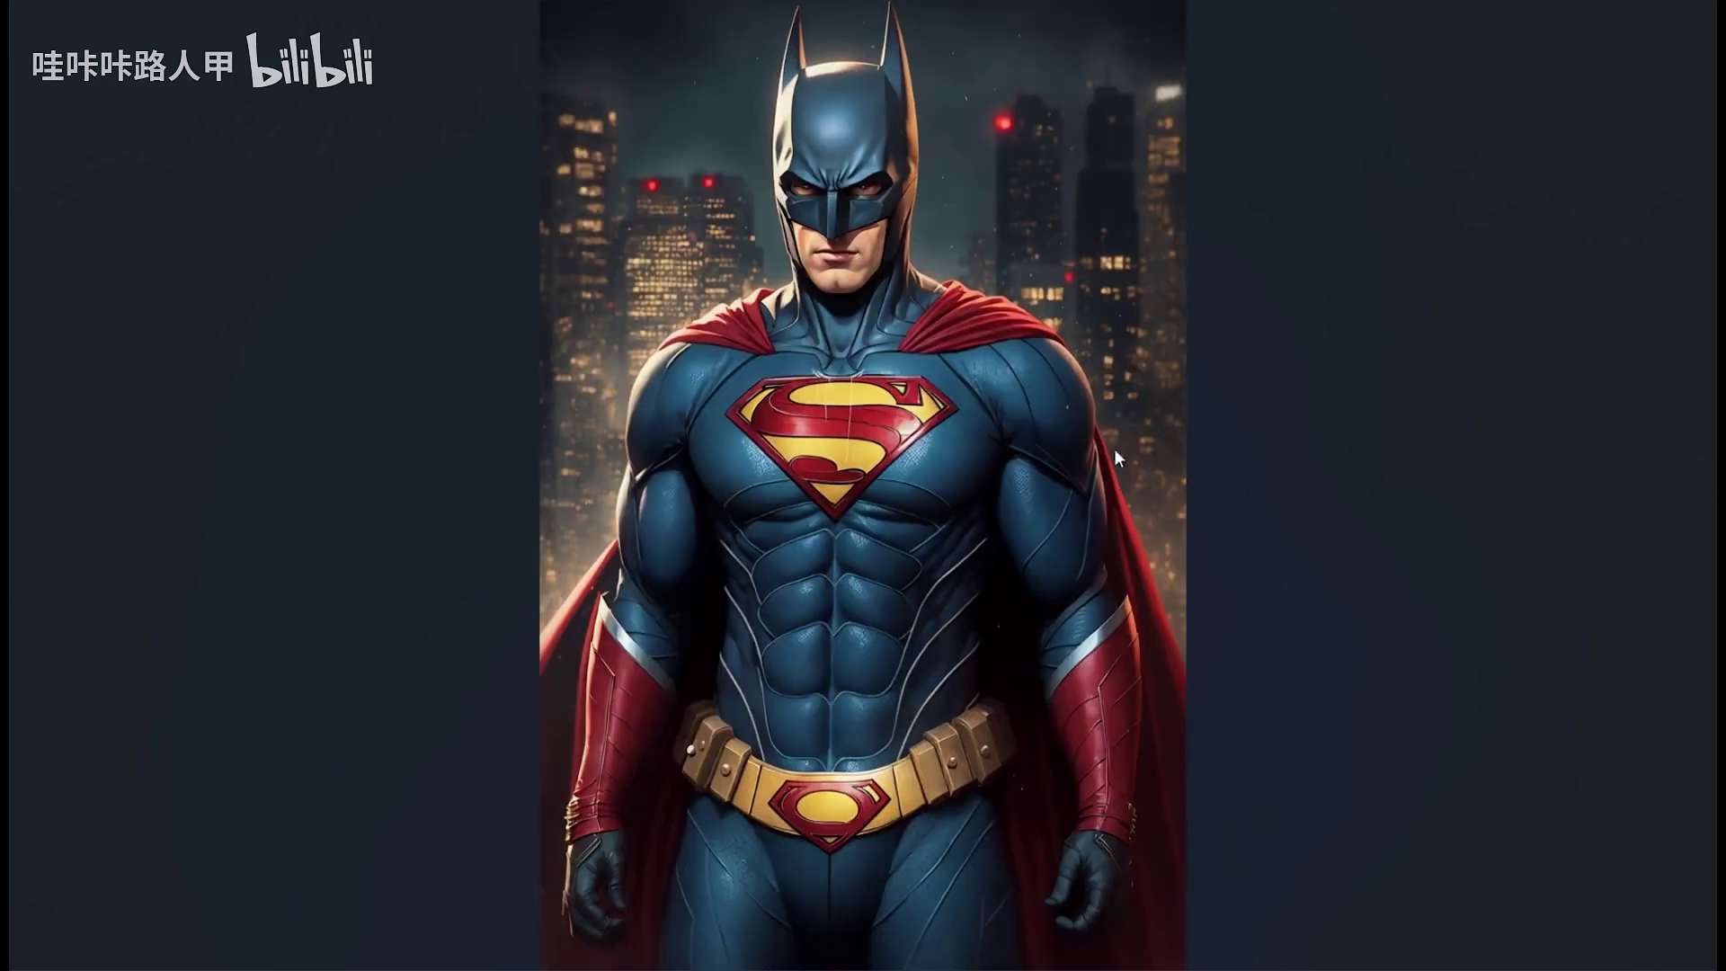
left_click(1696, 480)
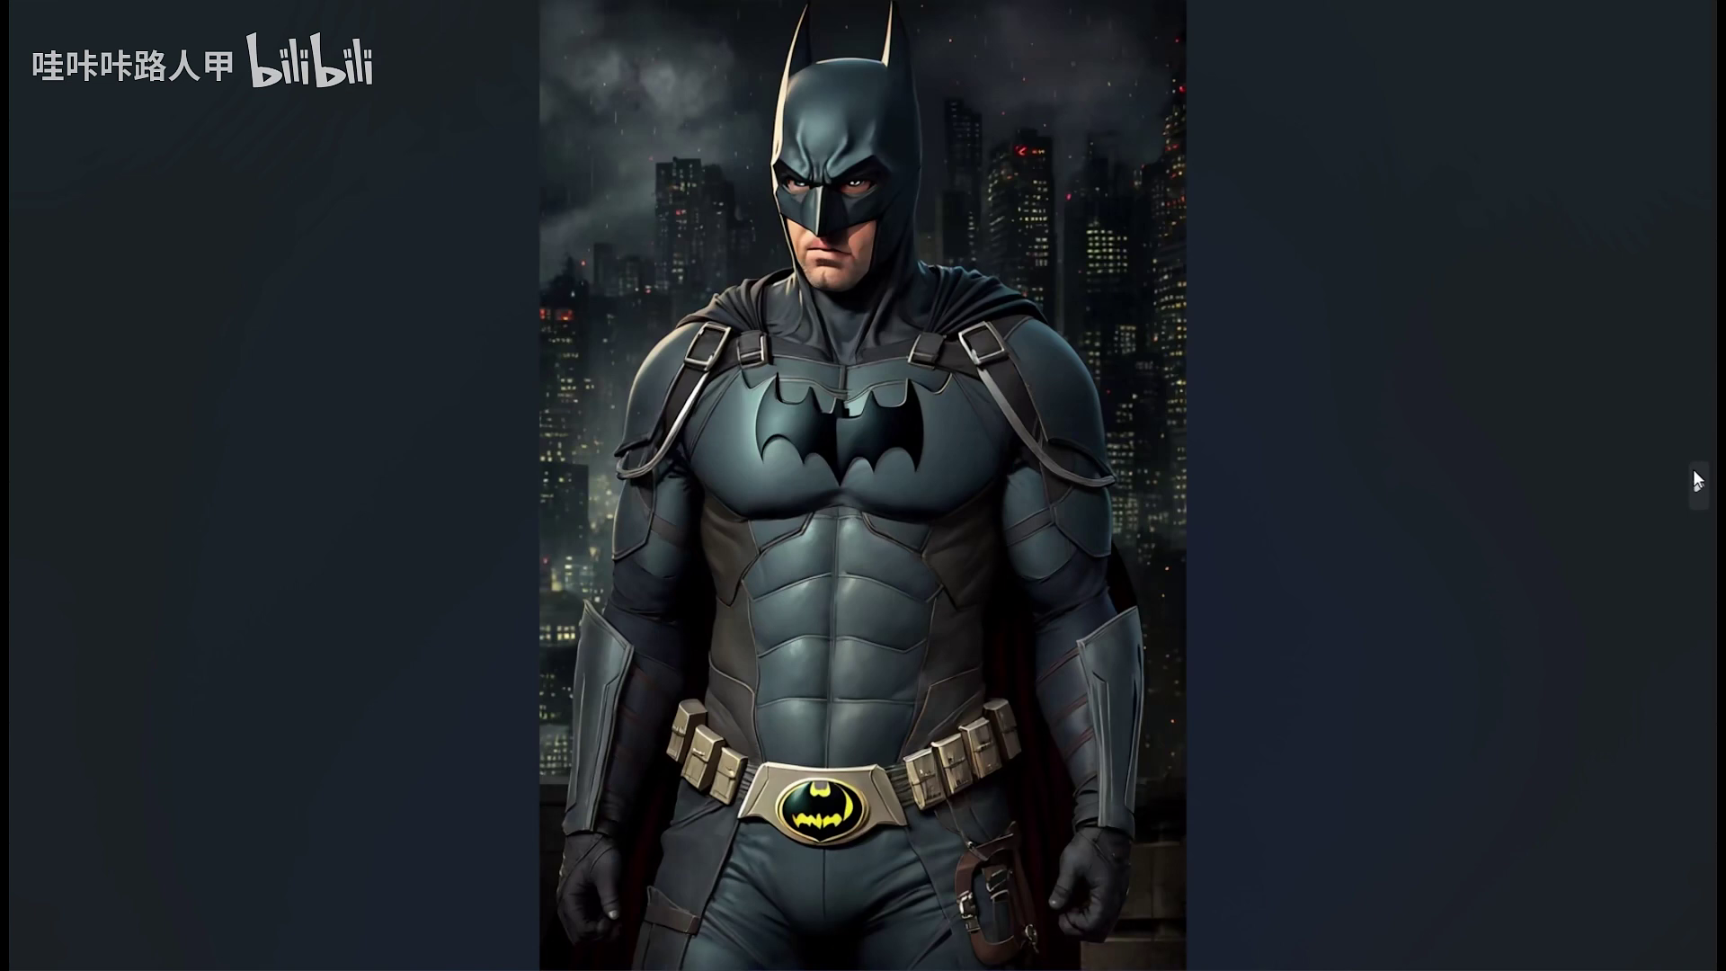
left_click(1696, 481)
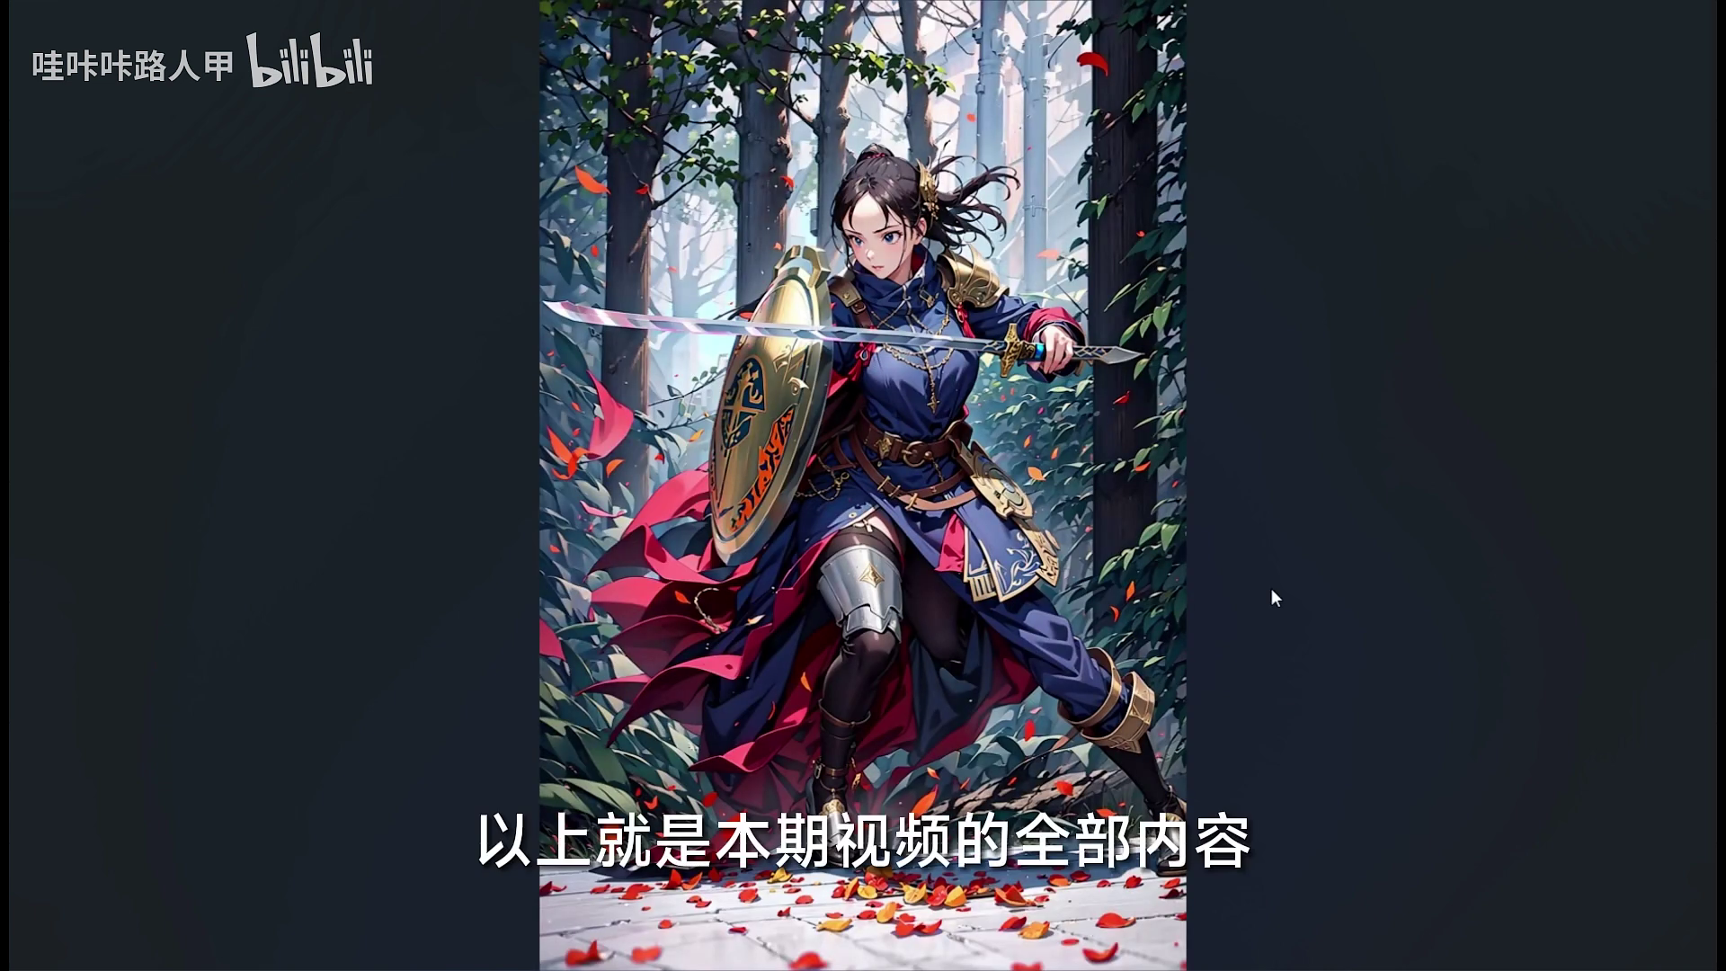